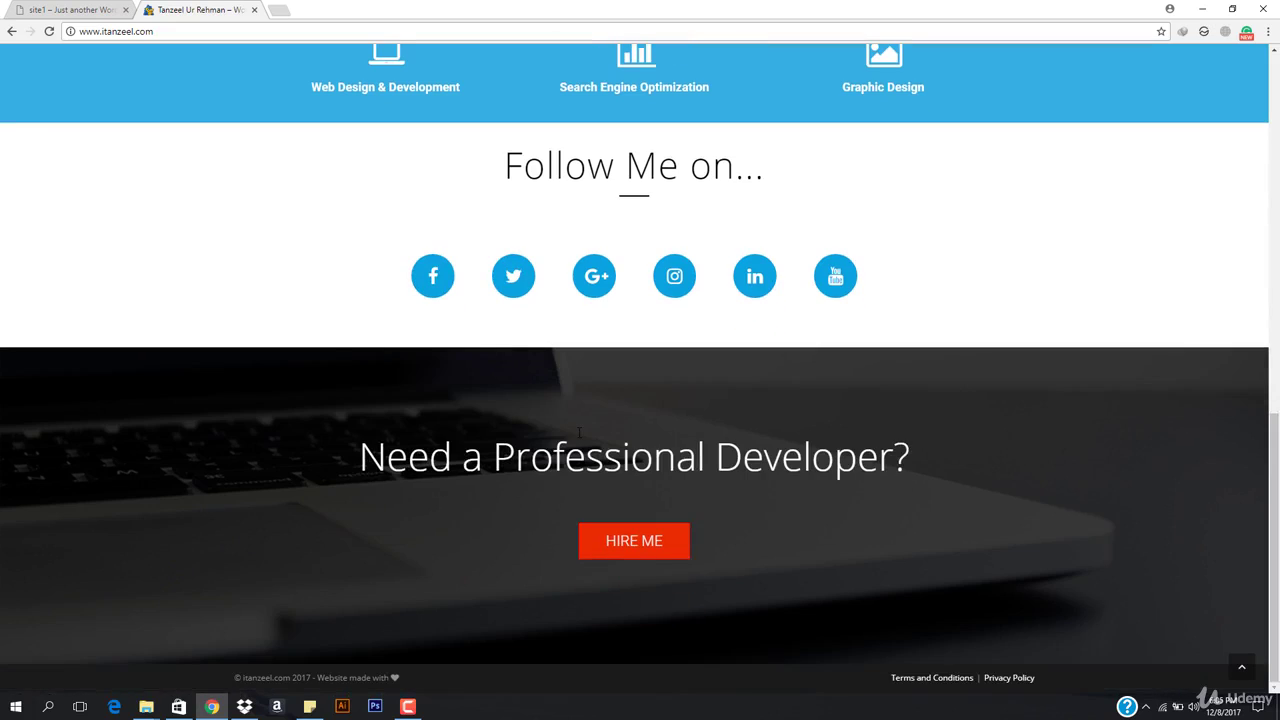
Examine the finished portfolio site from header to footer and compare it with the site1 homepage
key(Home)
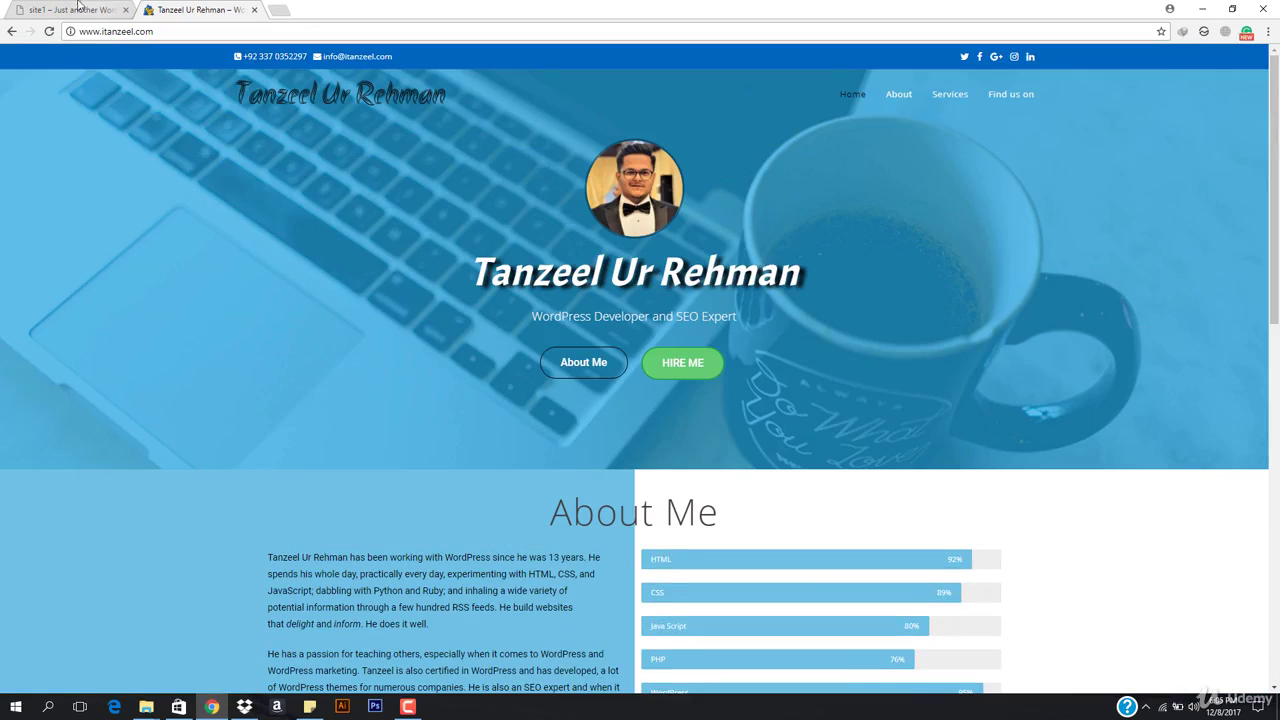
click(74, 8)
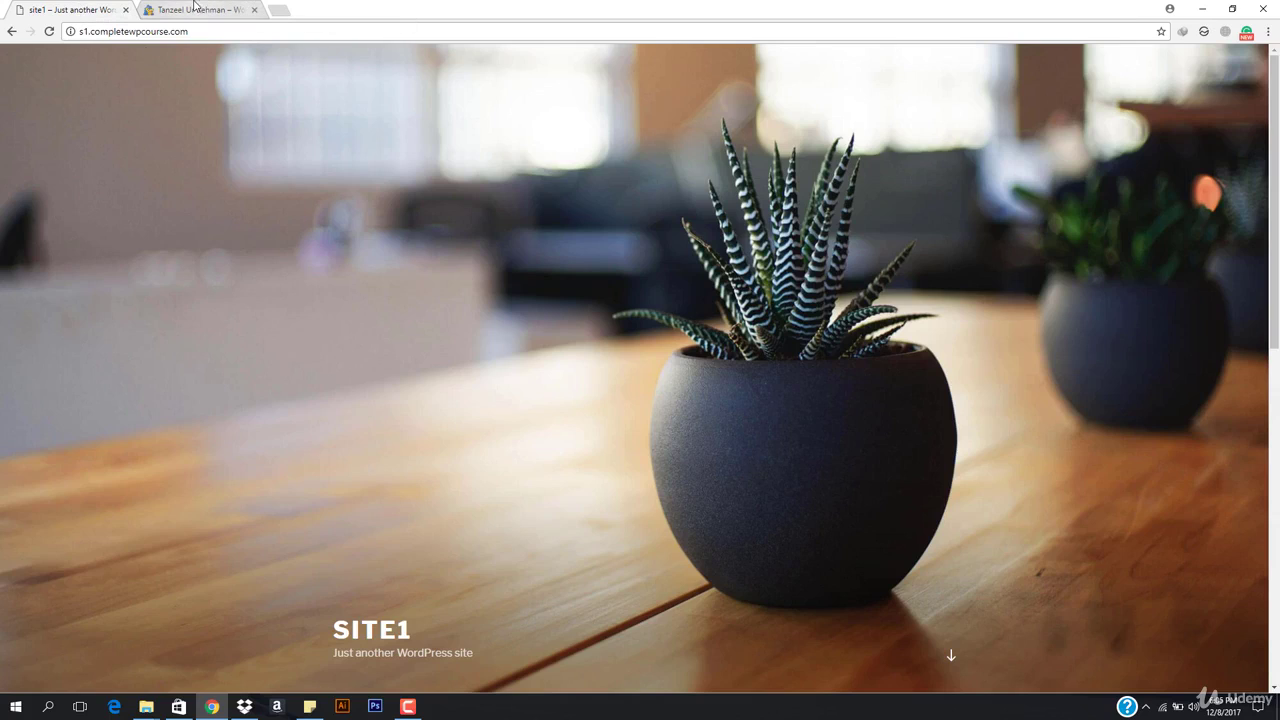
click(194, 7)
scroll(477, 377, down, 8)
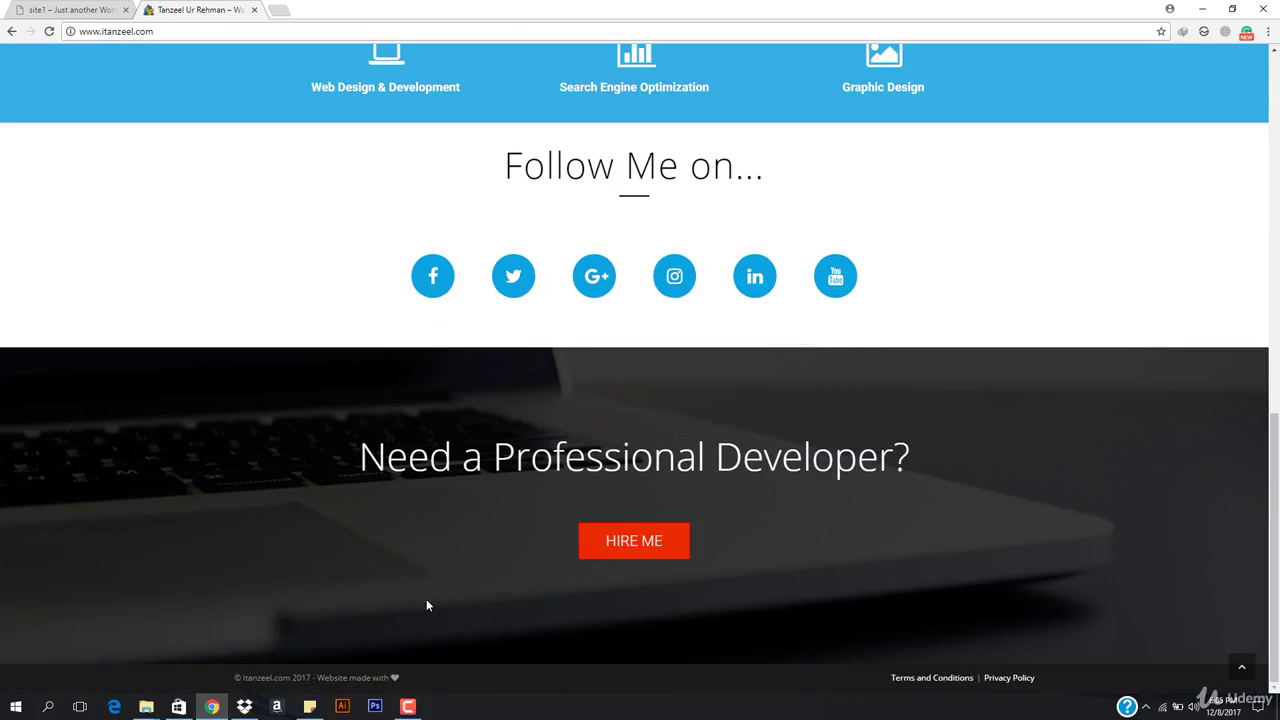
scroll(384, 555, up, 8)
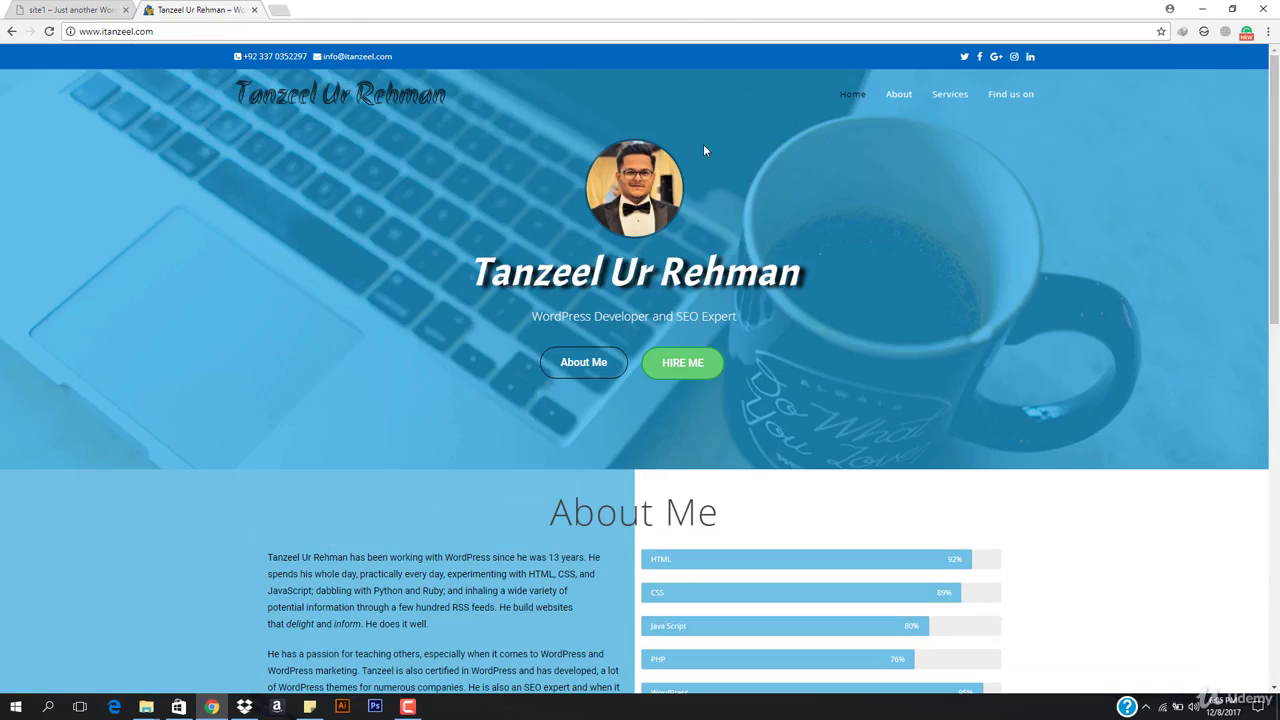
scroll(562, 357, down, 8)
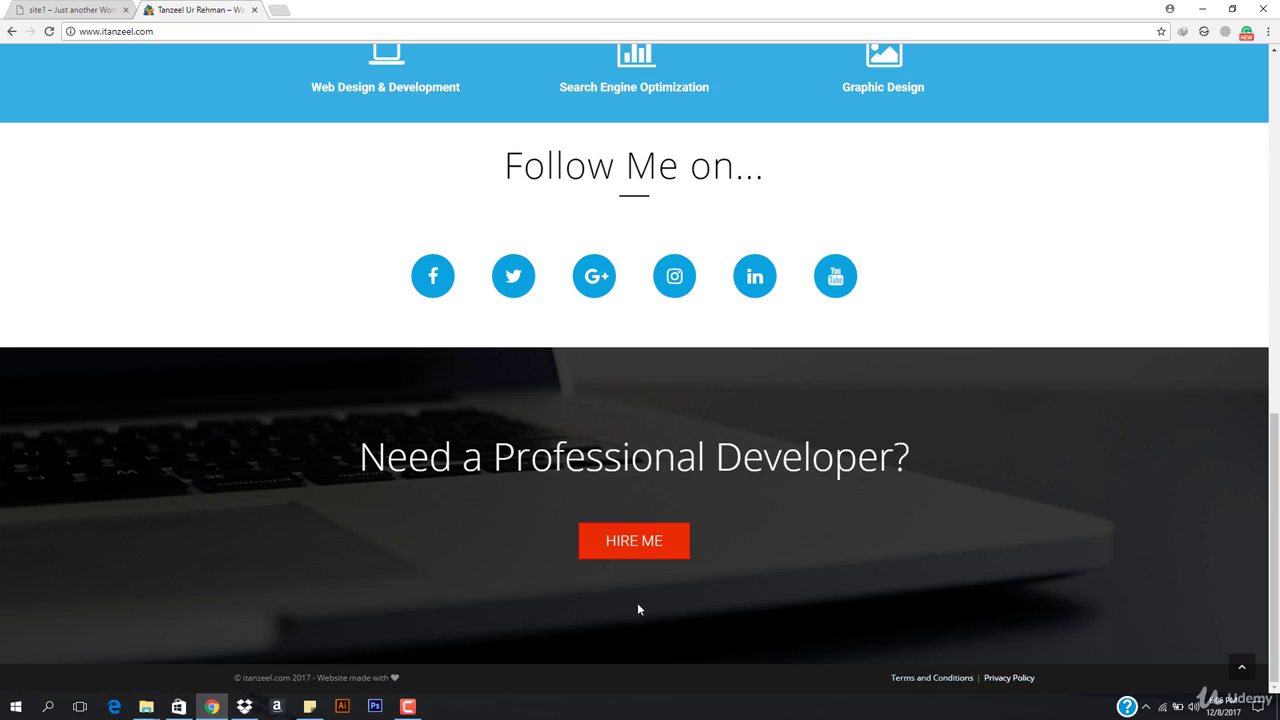
scroll(117, 414, up, 10)
Open the WordPress admin login page for site1 at s1.completewpcourse.com/wp-admin
click(35, 7)
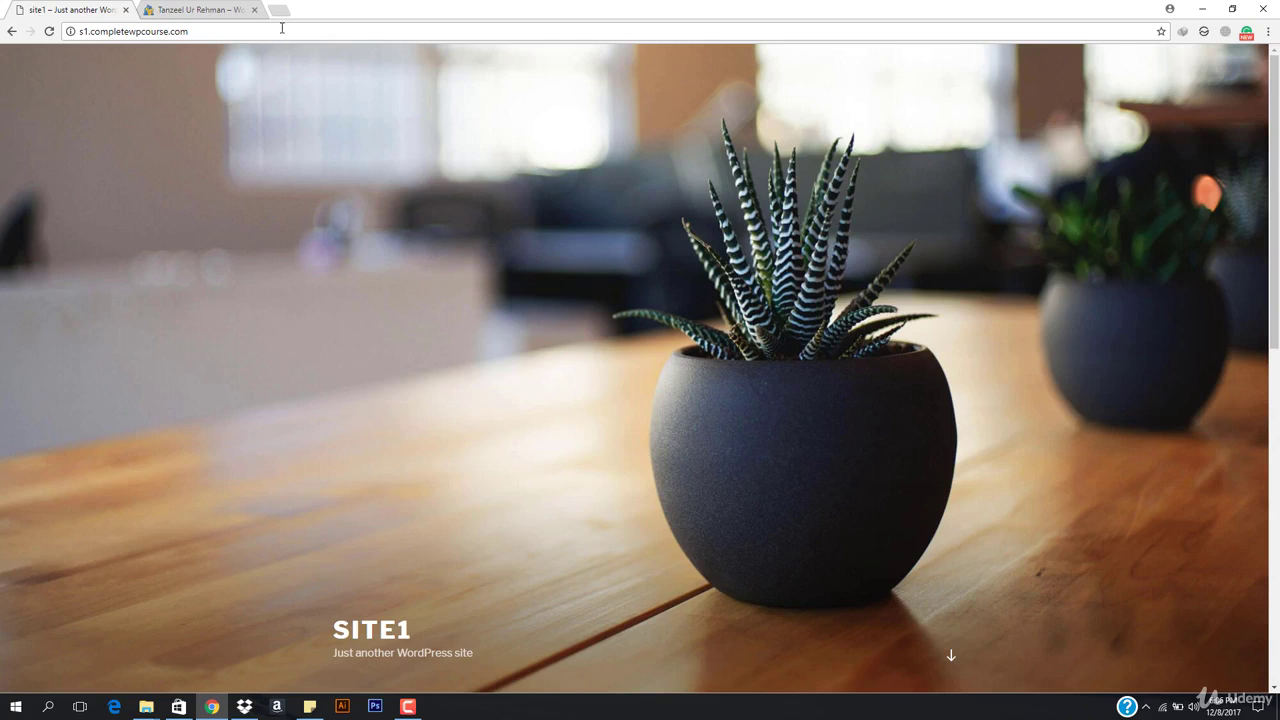
click(323, 29)
click(326, 29)
text(/)
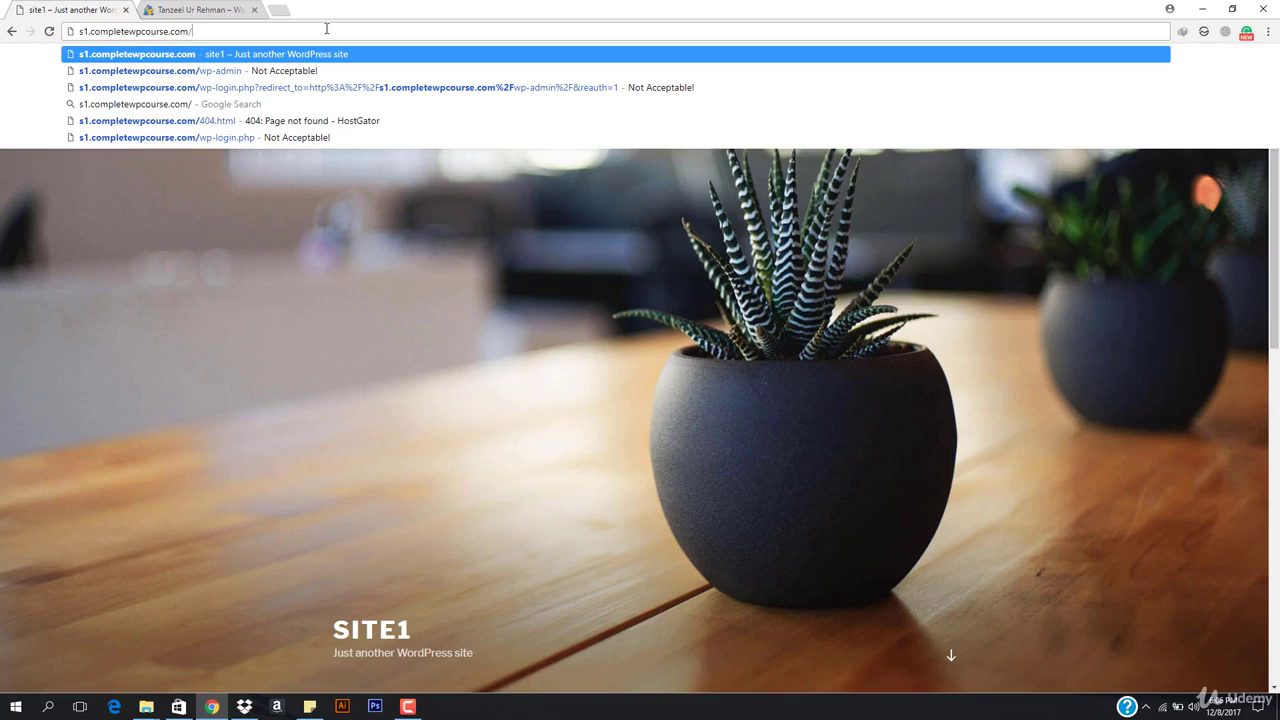
text(wp)
key(Return)
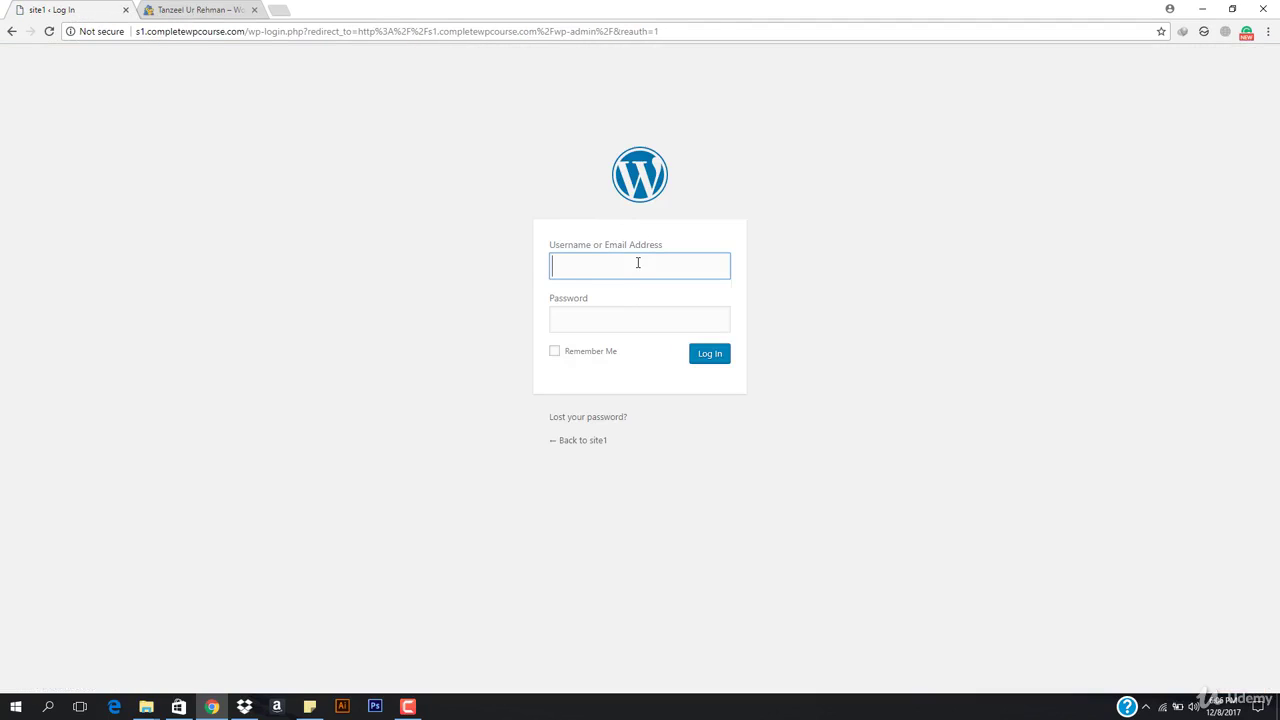
Log in to the site1 dashboard with the account username and password
click(637, 262)
click(645, 289)
click(646, 320)
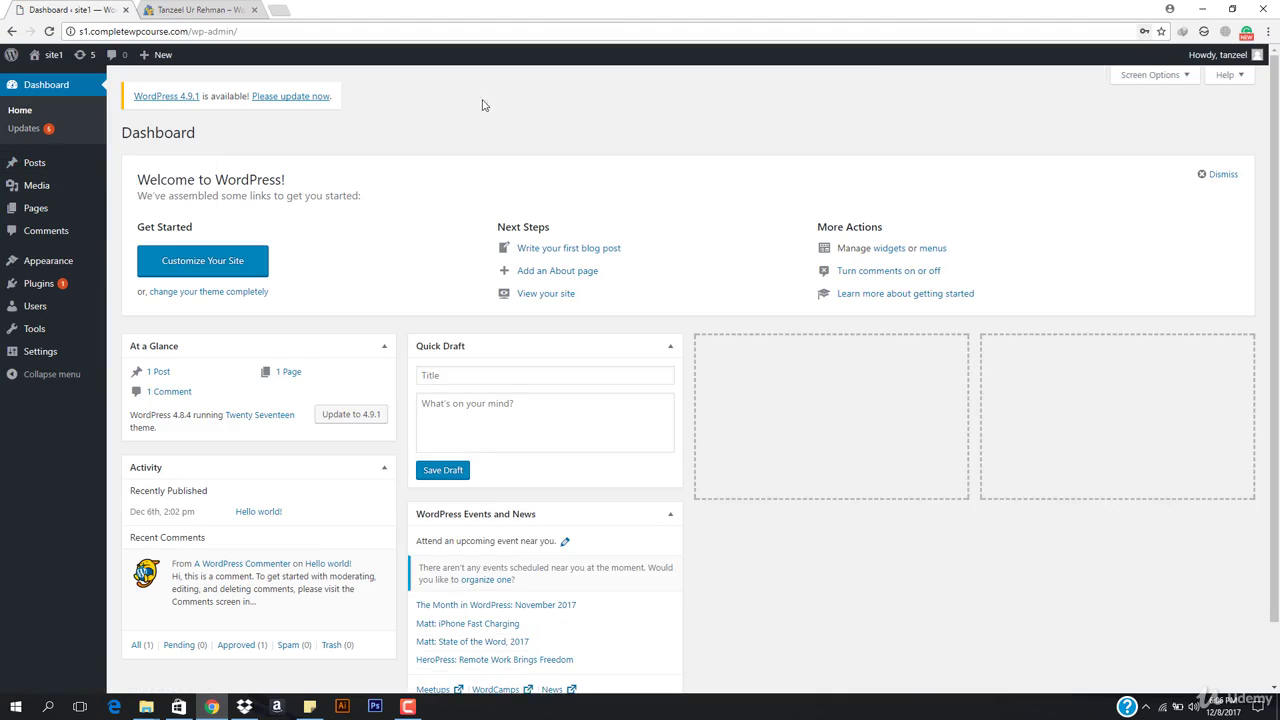
Open the WordPress Updates page and update all listed plugins, including Akismet Anti-Spam
click(281, 98)
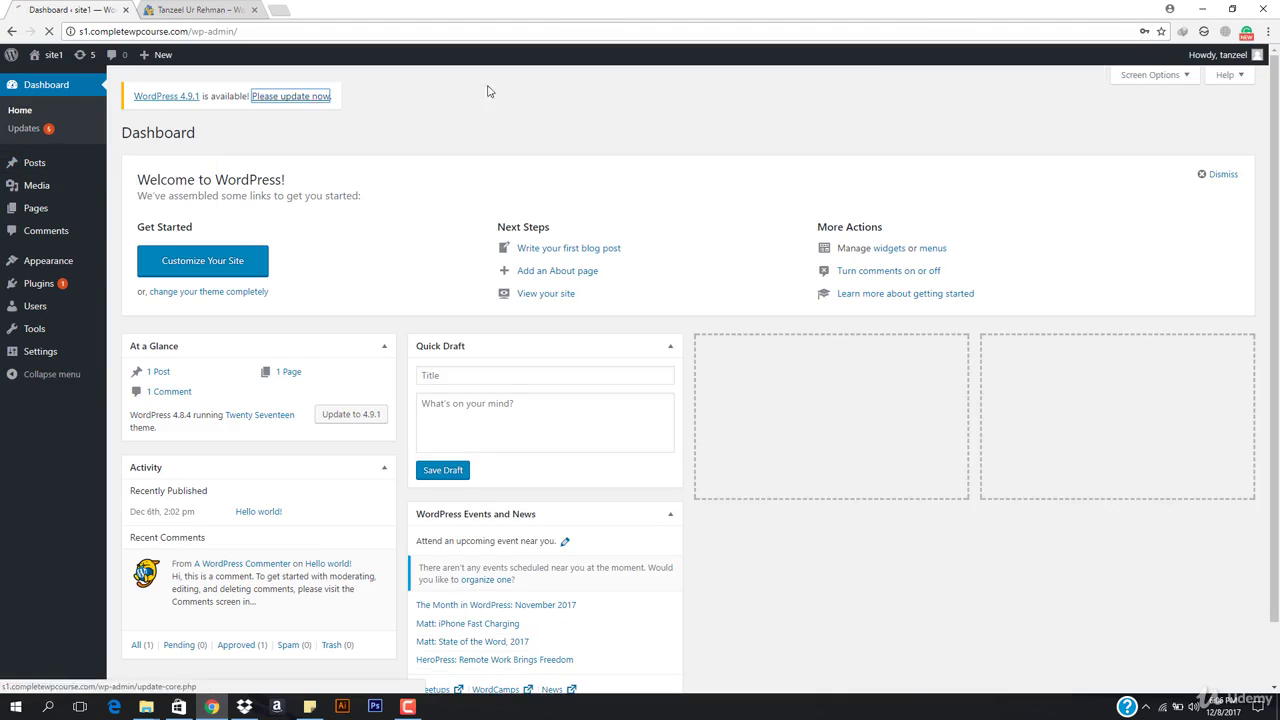
click(1138, 31)
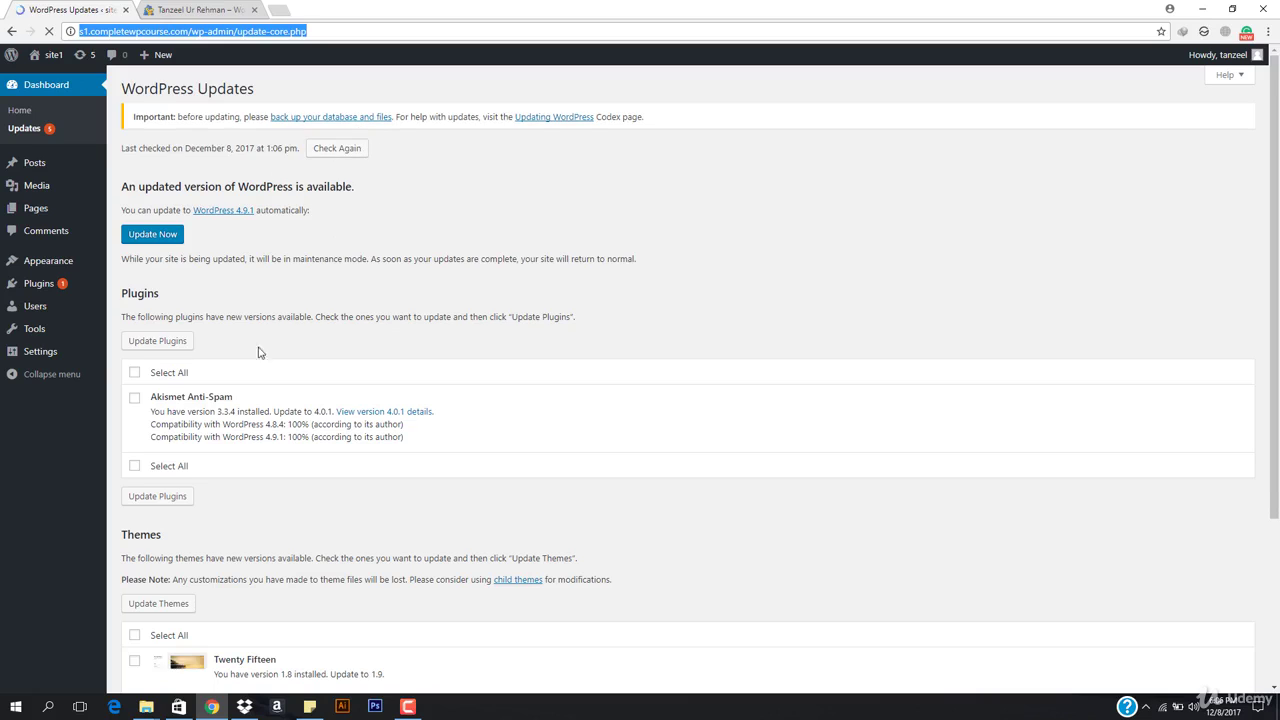
click(134, 373)
click(158, 341)
scroll(250, 495, down, 2)
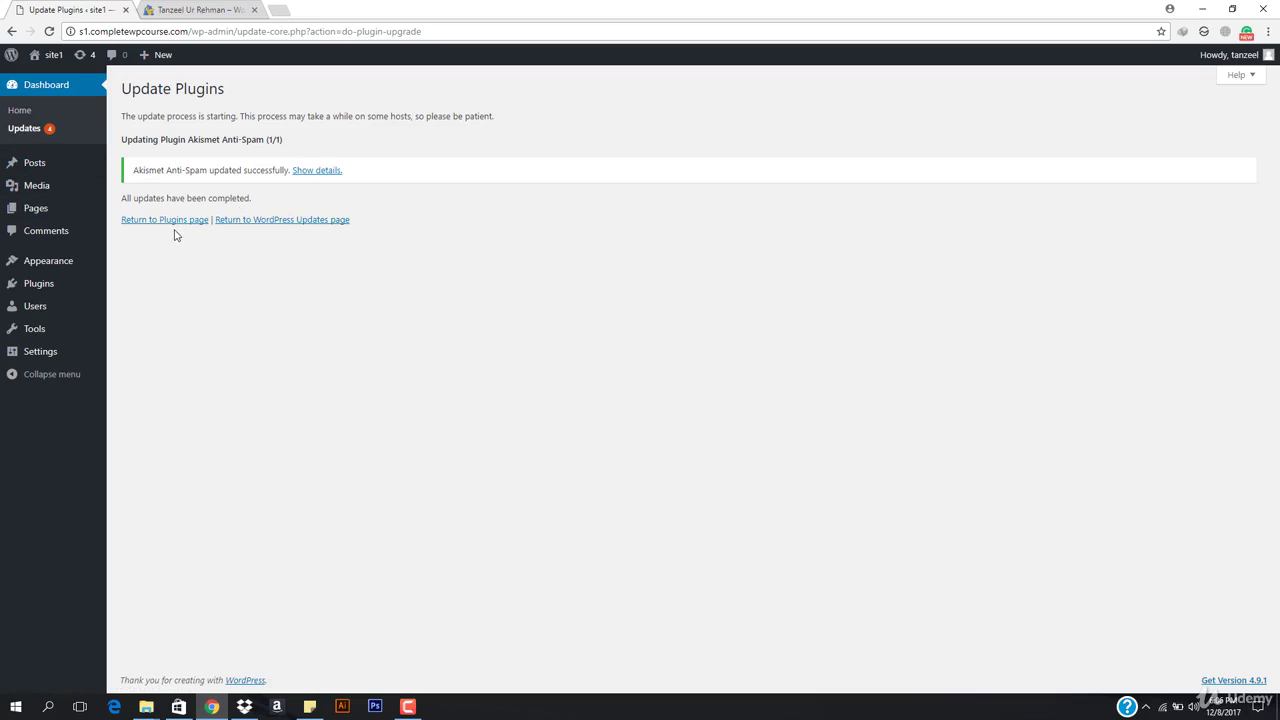
Update the Twenty Fifteen, Twenty Seventeen and Twenty Sixteen themes together from the WordPress Updates page
click(21, 134)
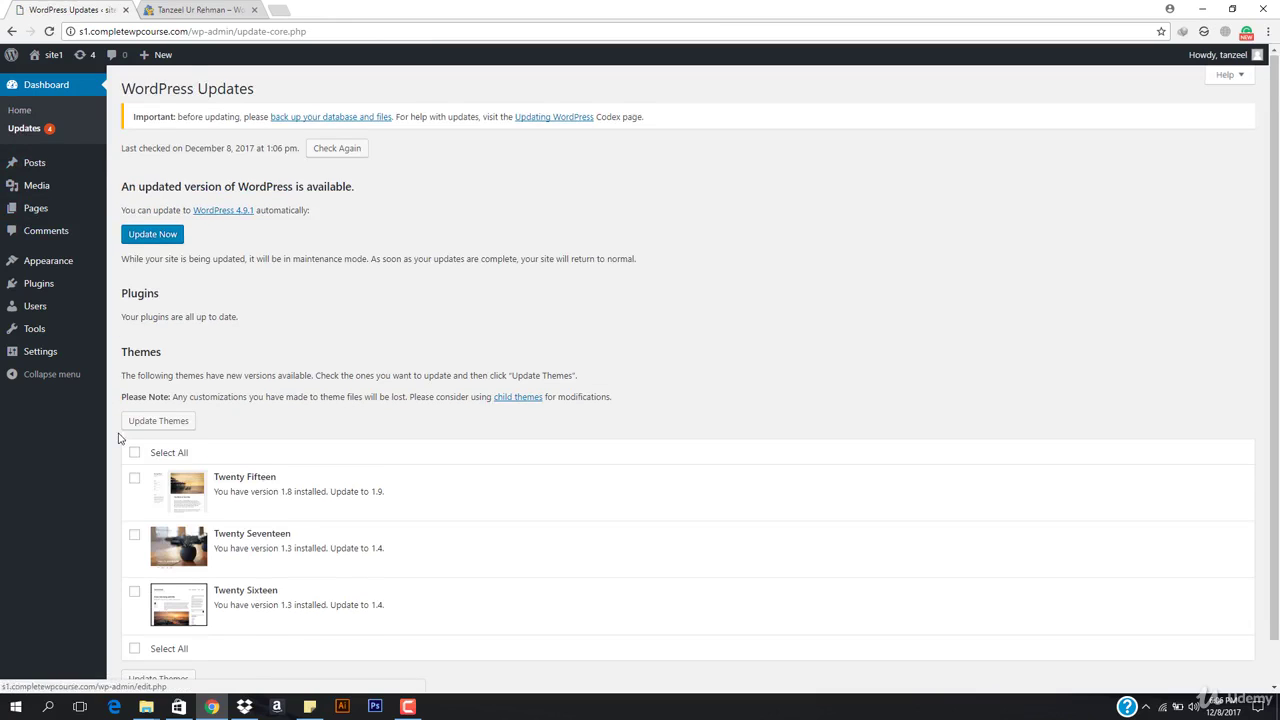
scroll(118, 438, down, 2)
click(134, 406)
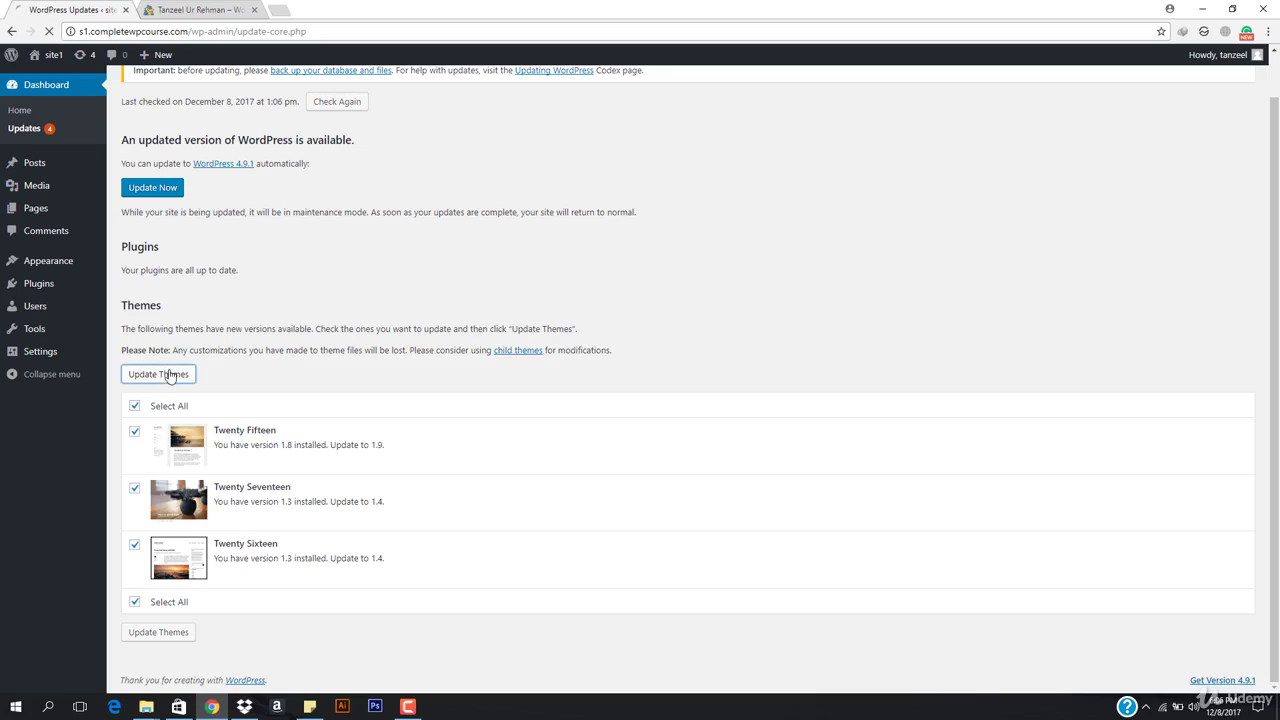
click(169, 375)
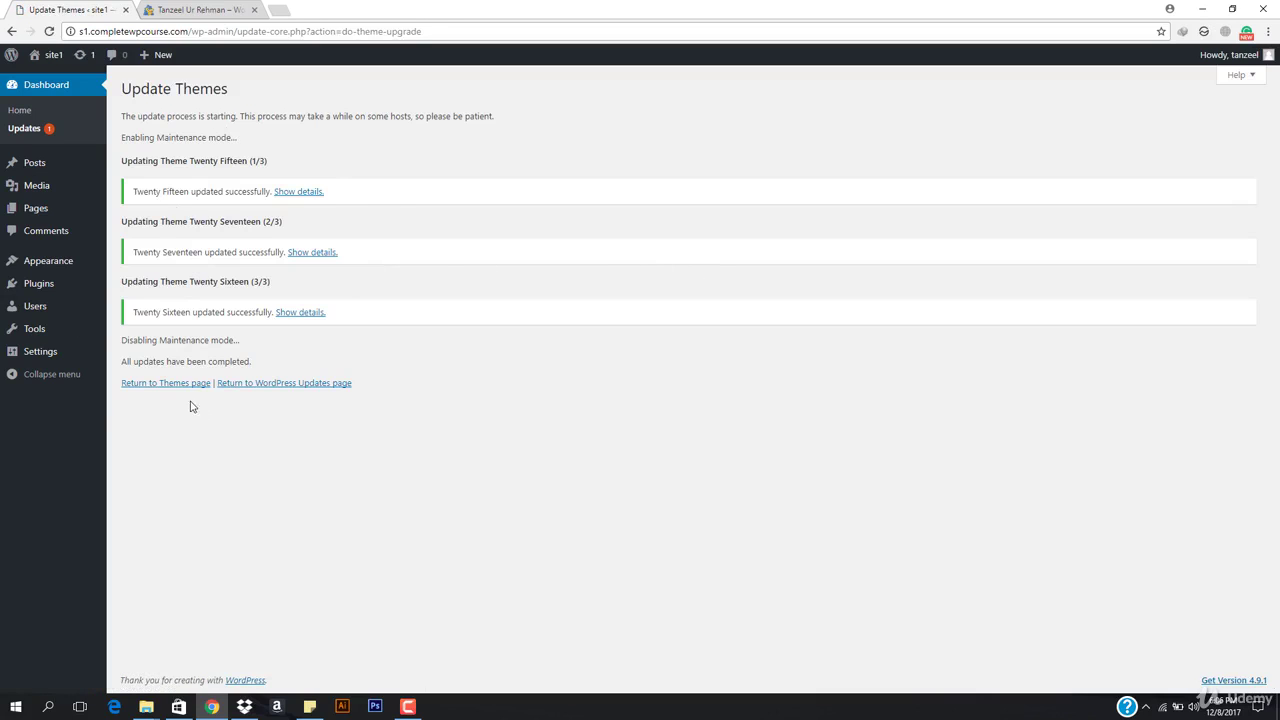
Update the WordPress core of site1 to version 4.9.1
click(160, 385)
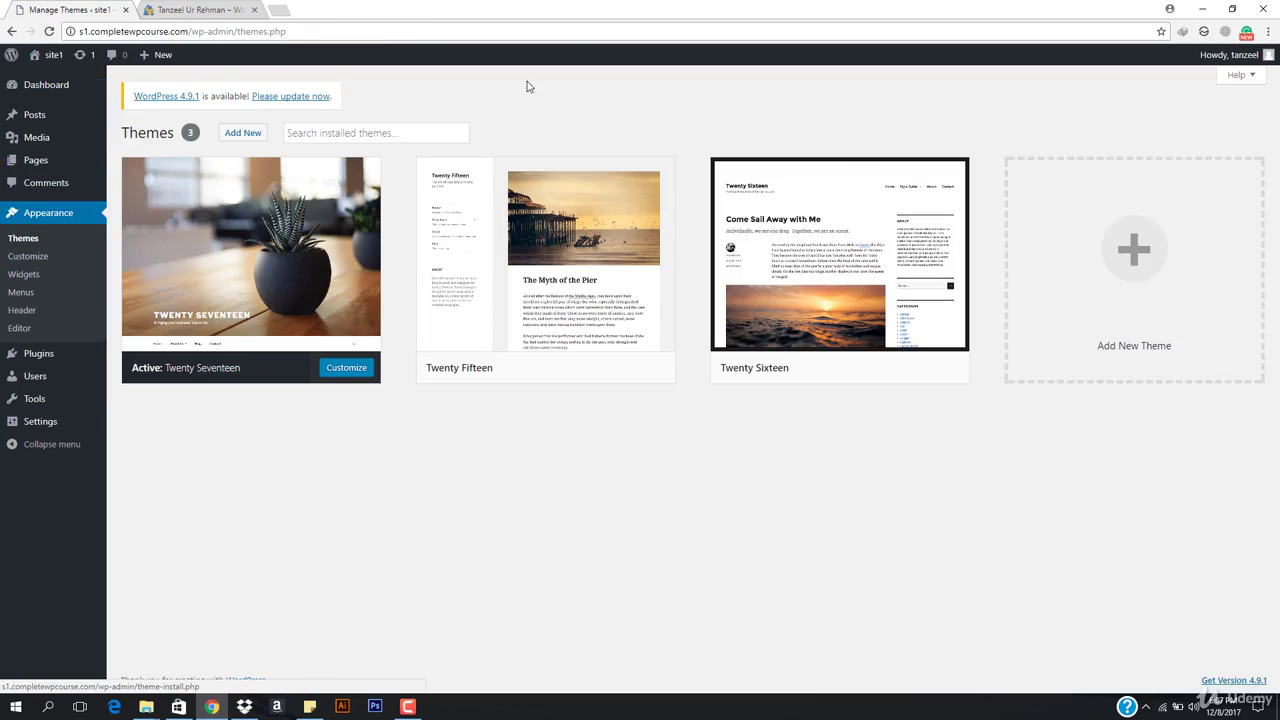
click(304, 104)
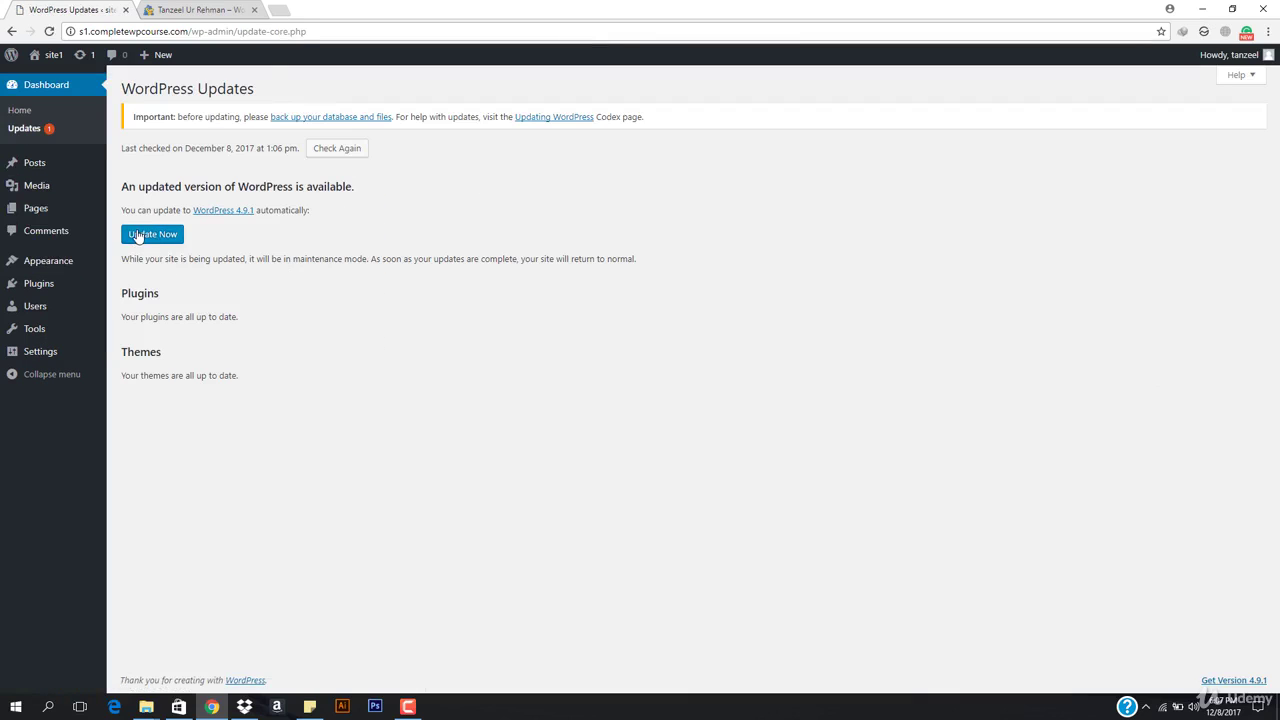
click(138, 236)
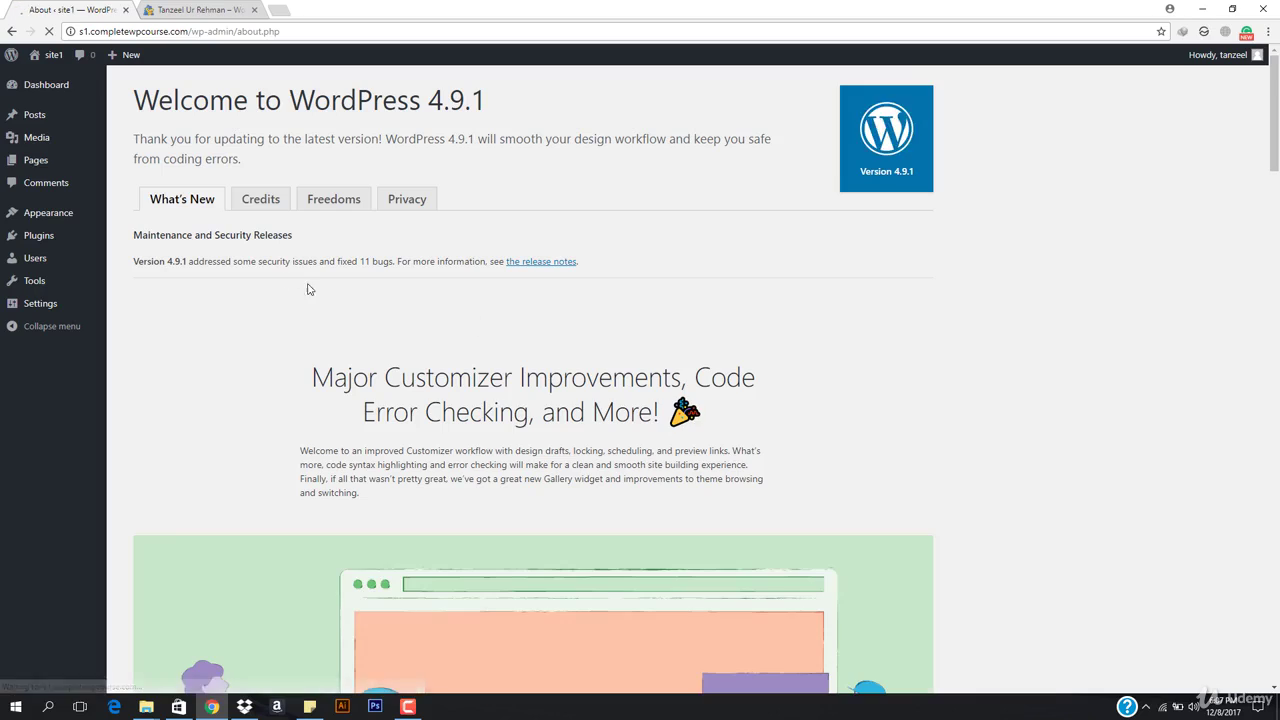
Open site1's installed themes, check the footer of the finished portfolio site, and start adding a new theme
mouse_move(35, 224)
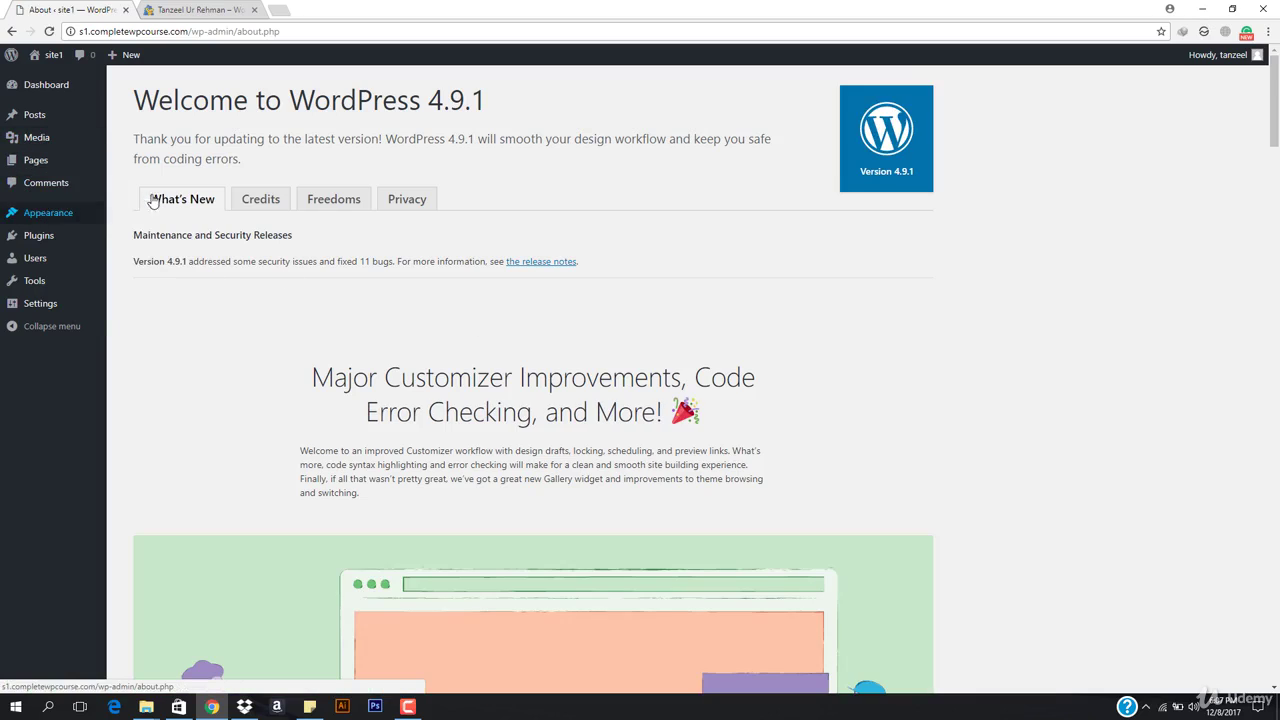
click(135, 216)
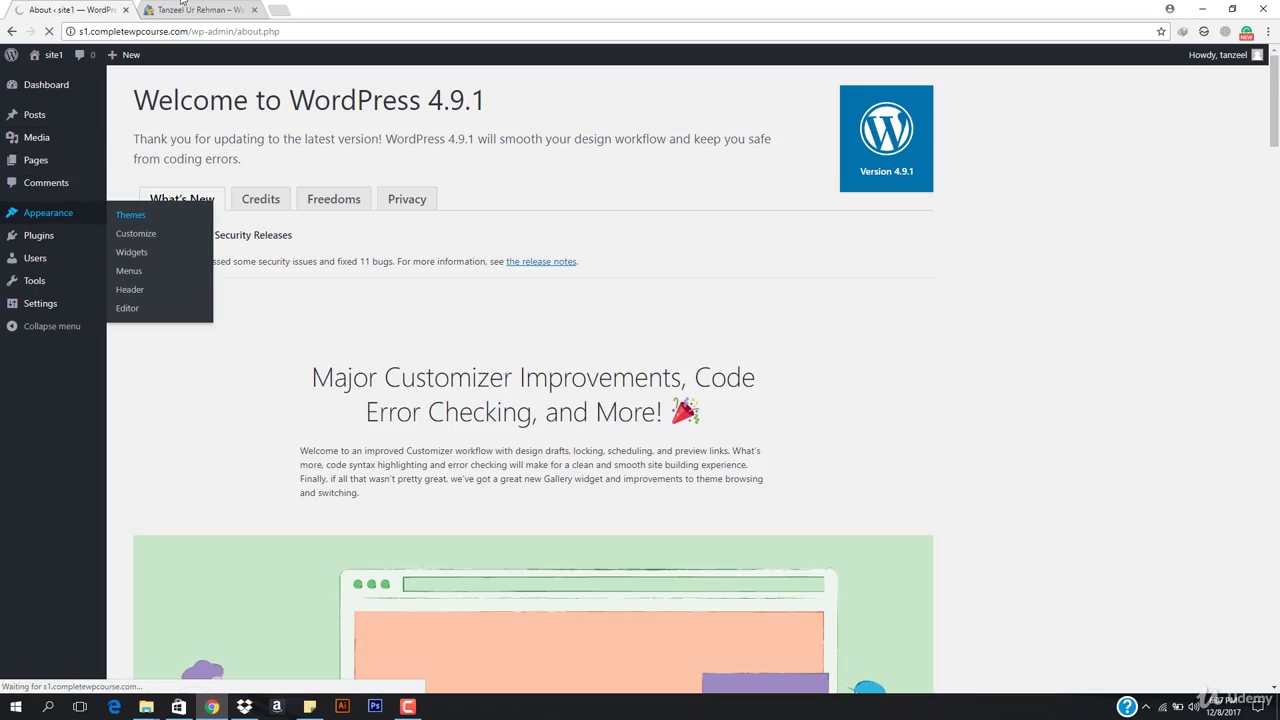
key(ctrl+Tab)
scroll(514, 513, down, 15)
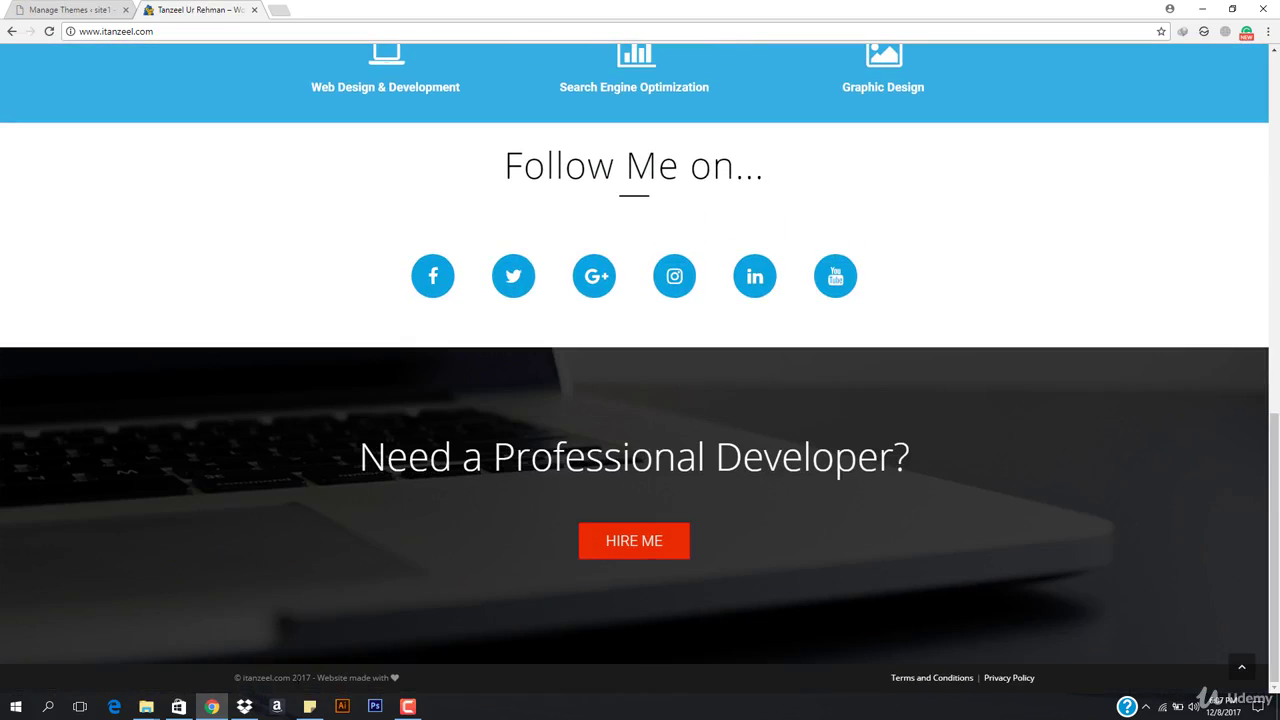
click(22, 4)
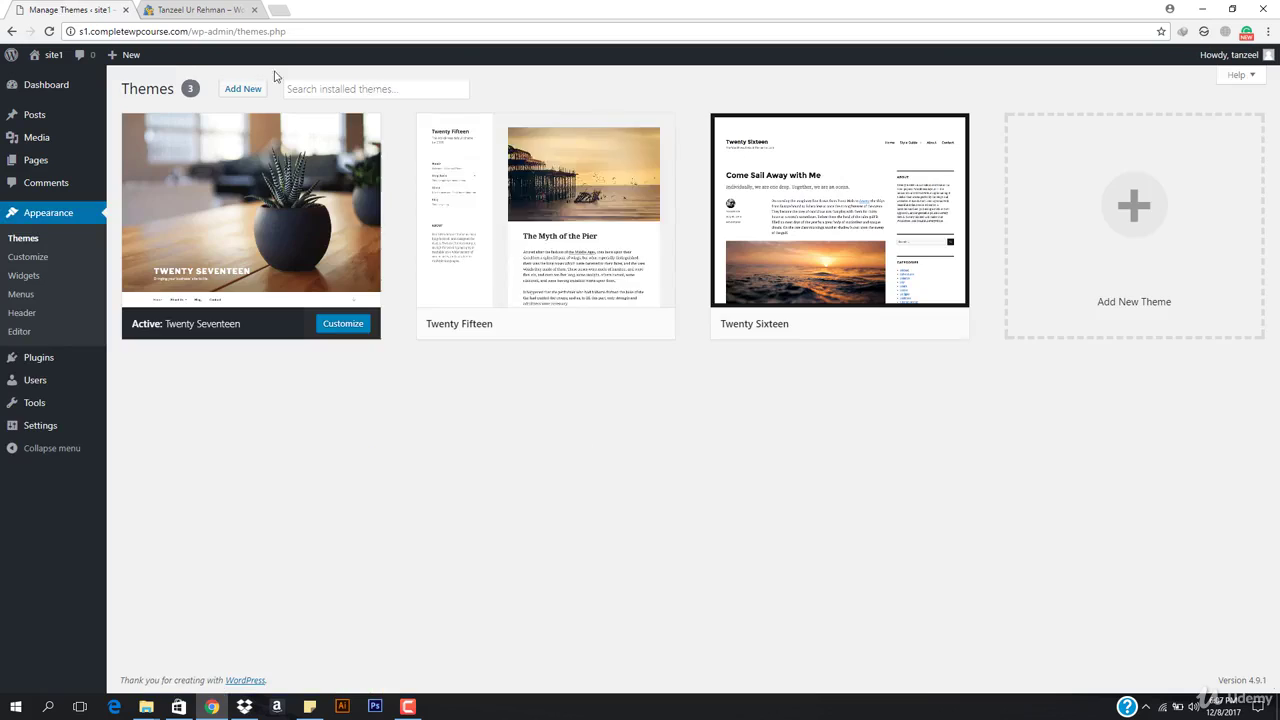
click(240, 92)
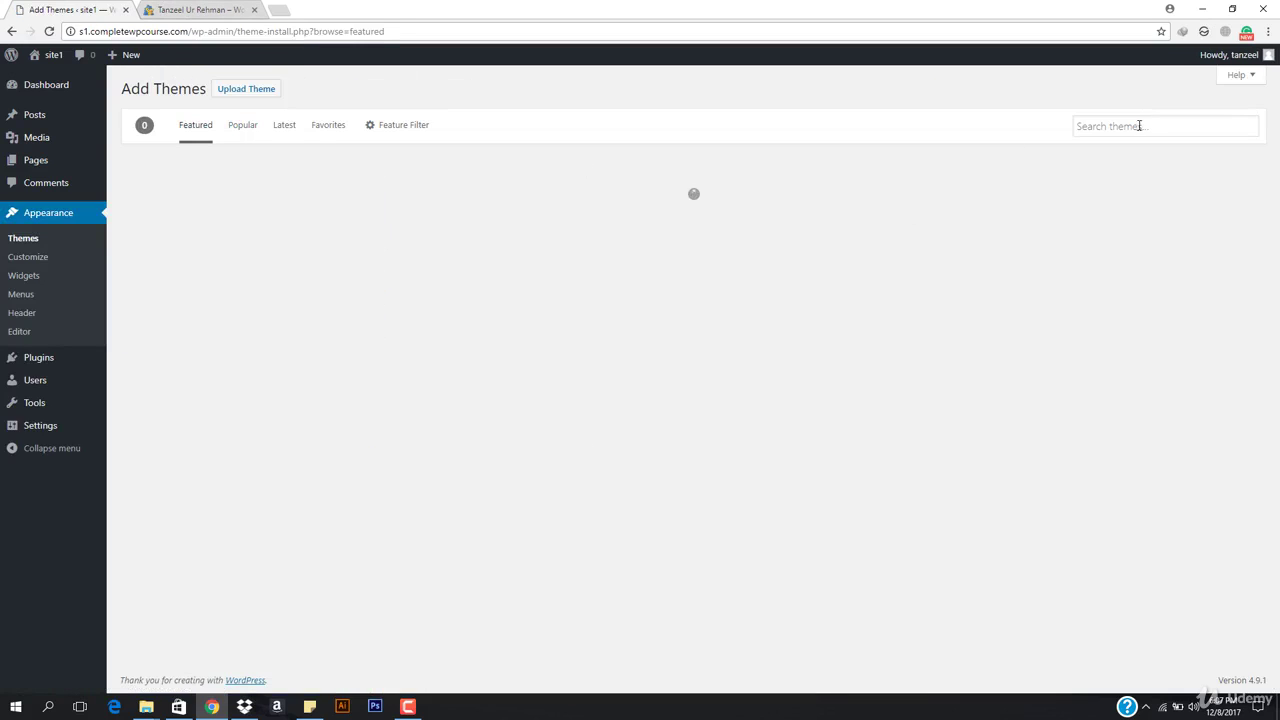
Browse the featured themes on the Add Themes page and switch the list to the popular ones
mouse_move(320, 249)
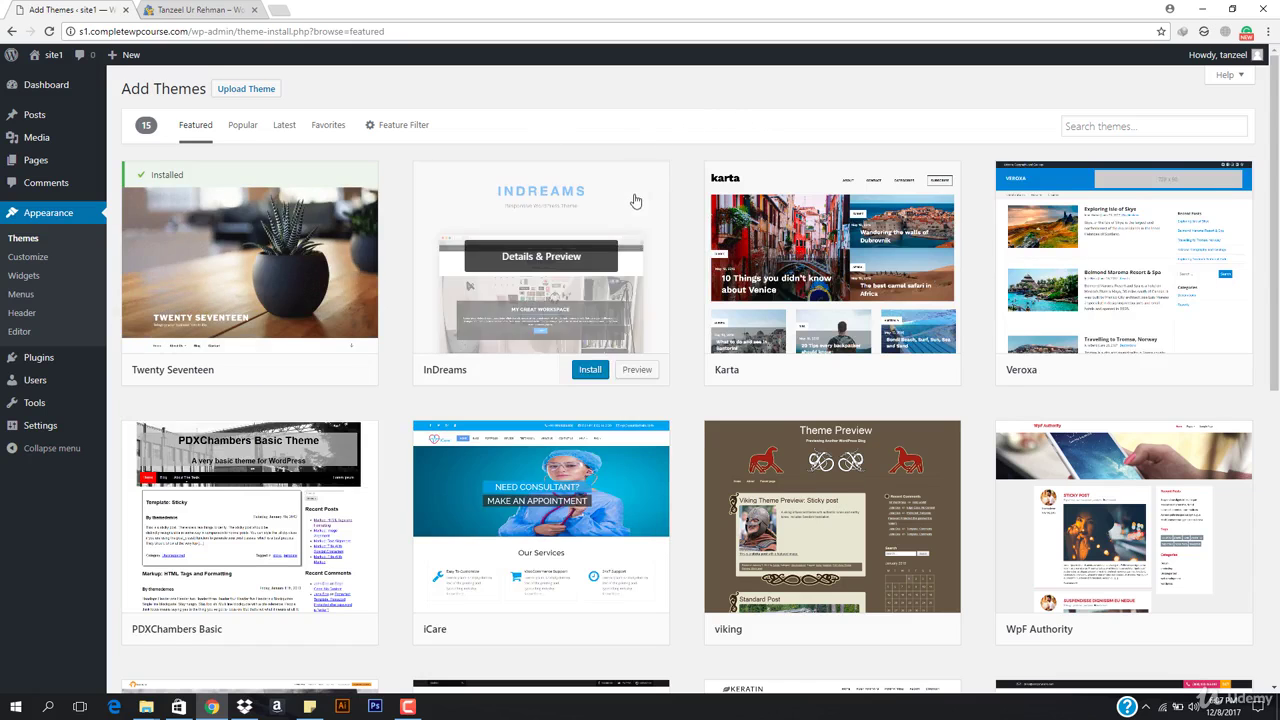
scroll(634, 200, down, 6)
scroll(684, 300, up, 10)
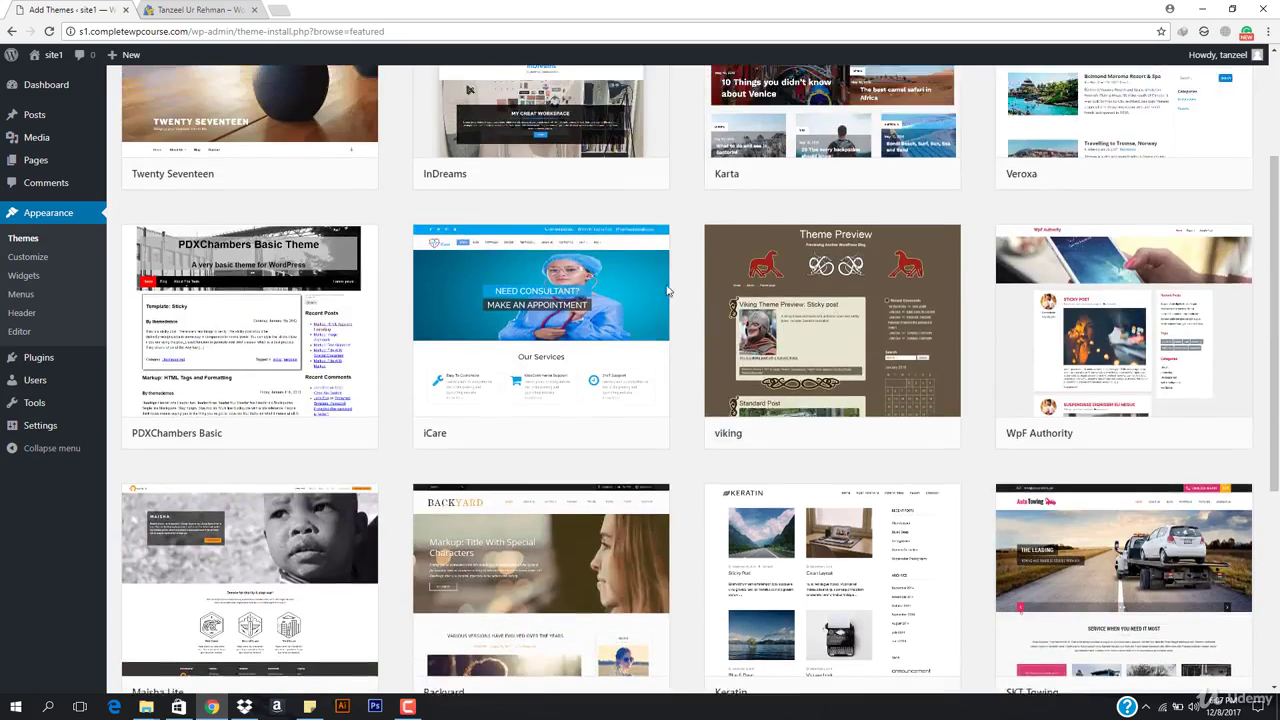
click(241, 127)
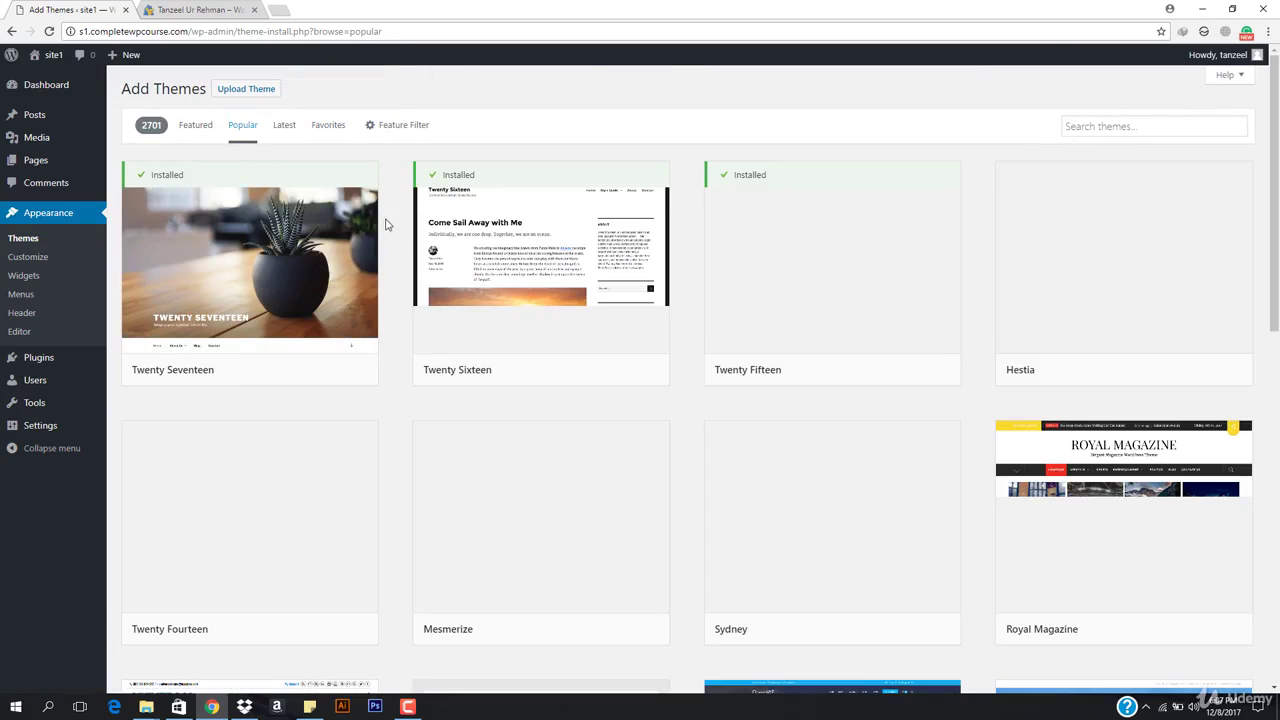
Review the finished portfolio site's full layout again and return to the list of popular themes
key(ctrl+Tab)
scroll(290, 300, up, 1)
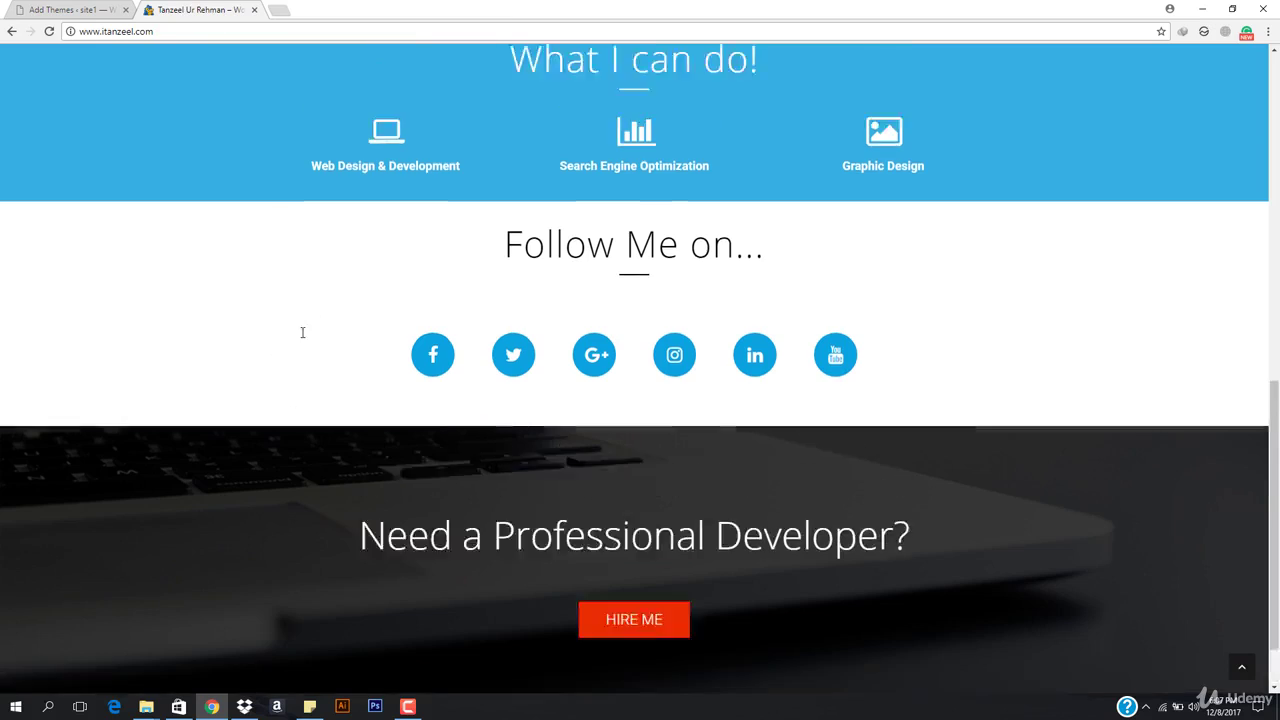
scroll(302, 332, up, 15)
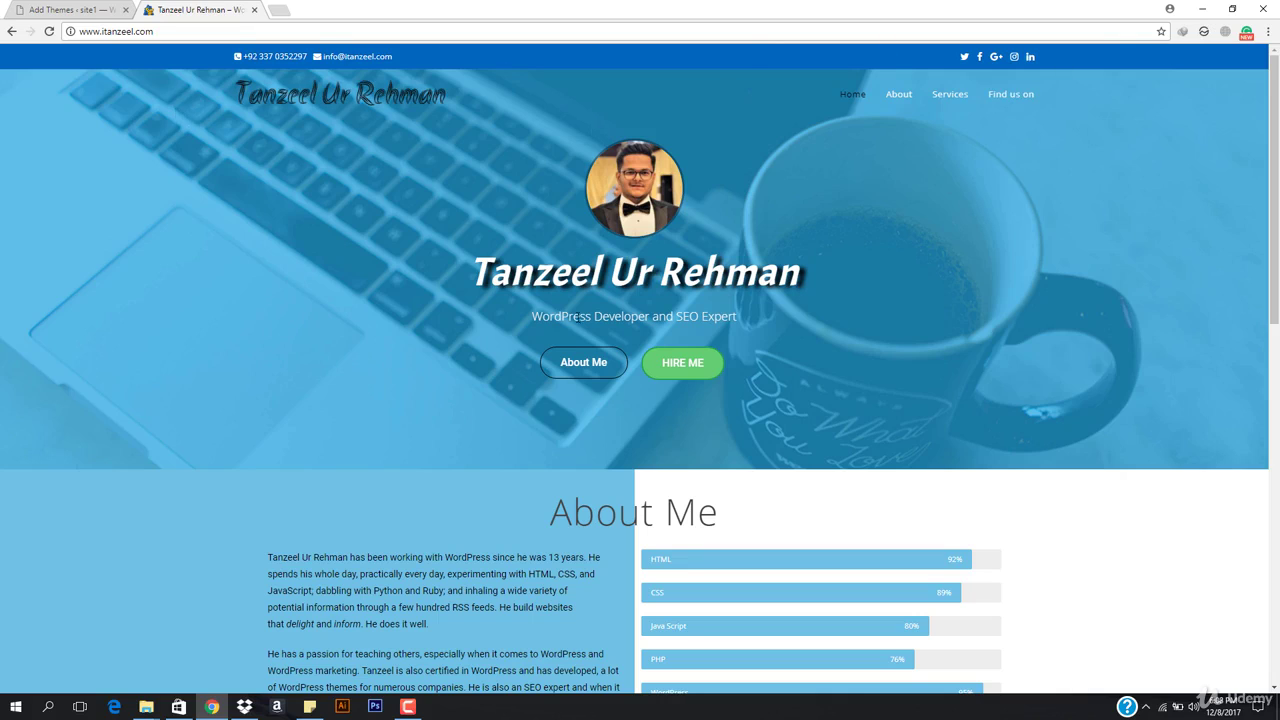
scroll(573, 324, down, 9)
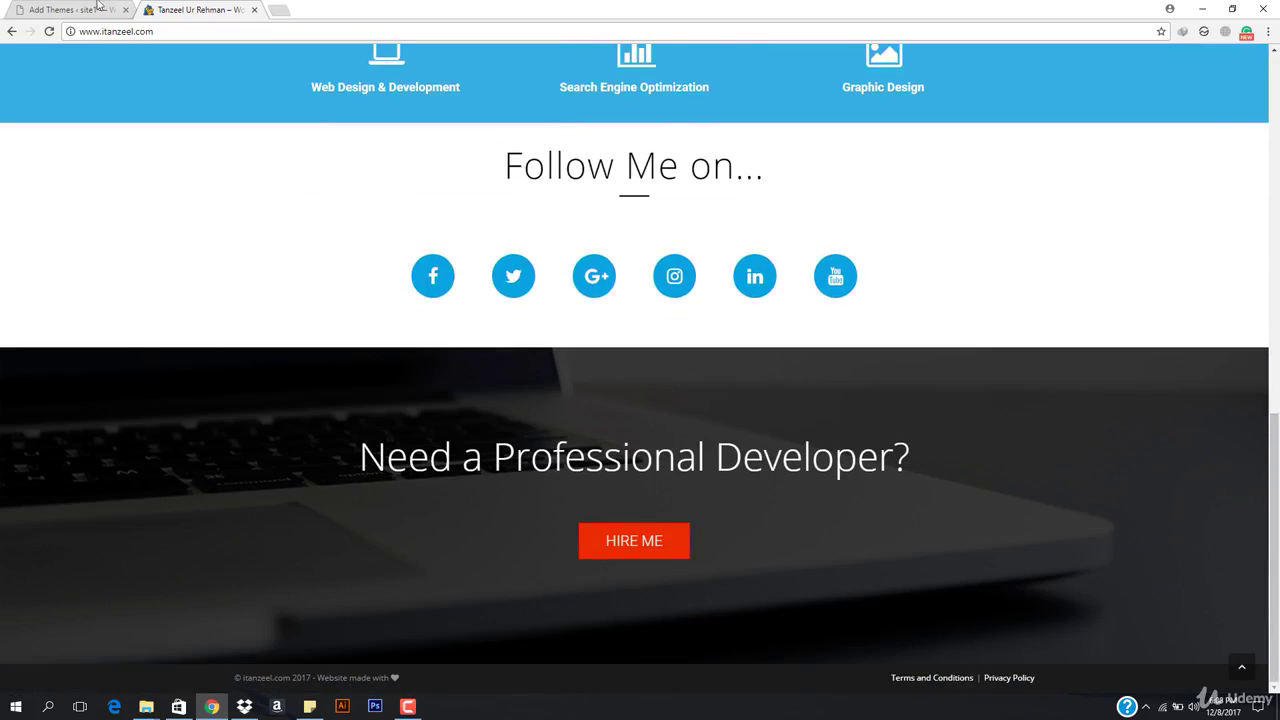
click(98, 8)
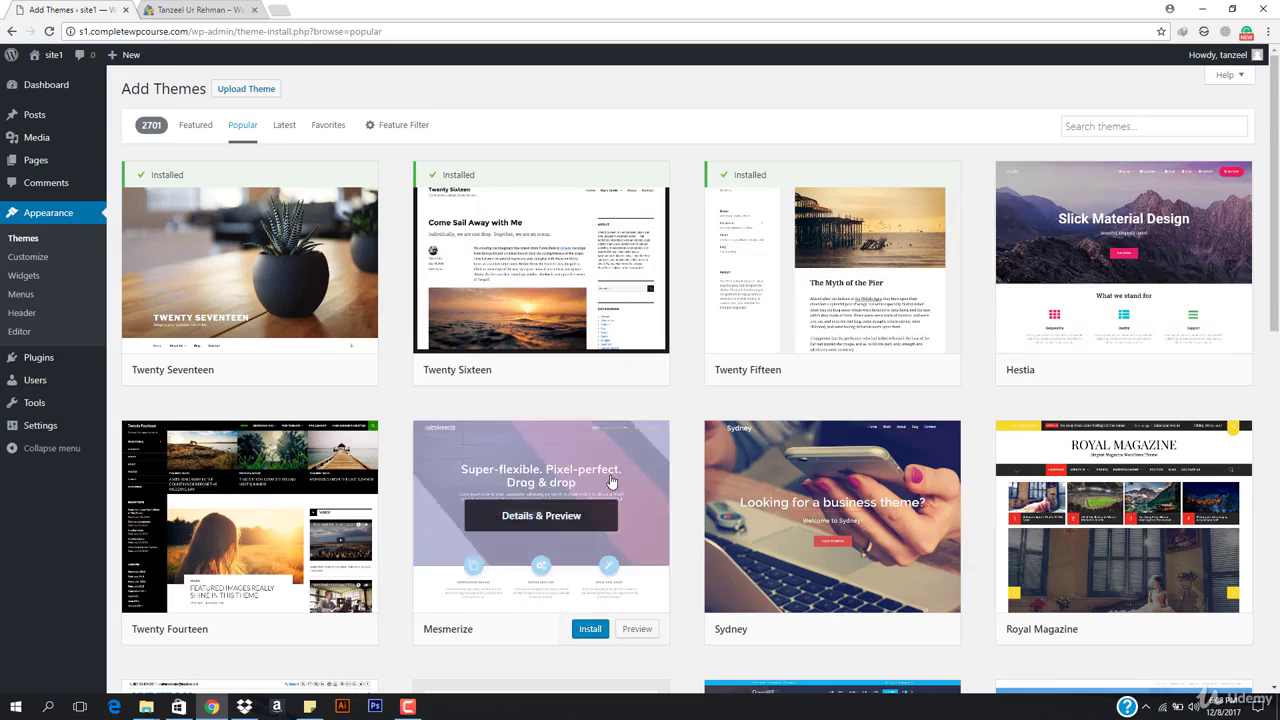
Browse the popular themes and install the Mesmerize theme
scroll(612, 482, down, 2)
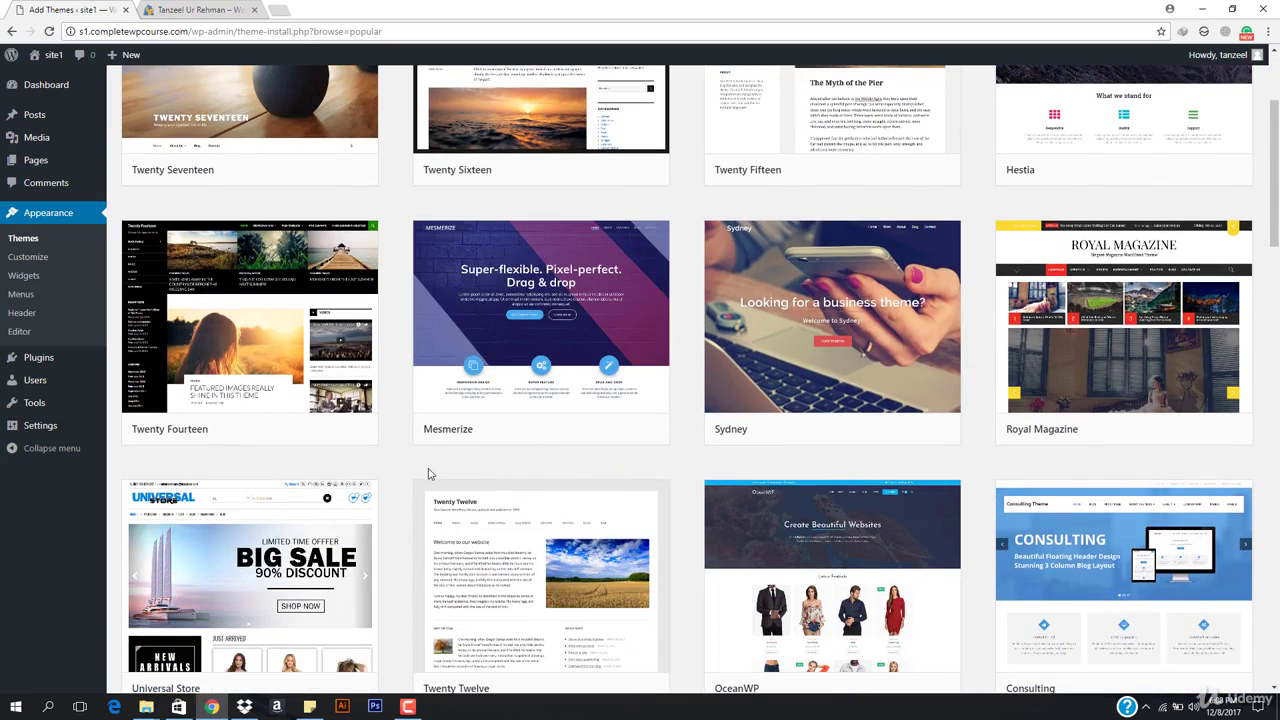
mouse_move(520, 373)
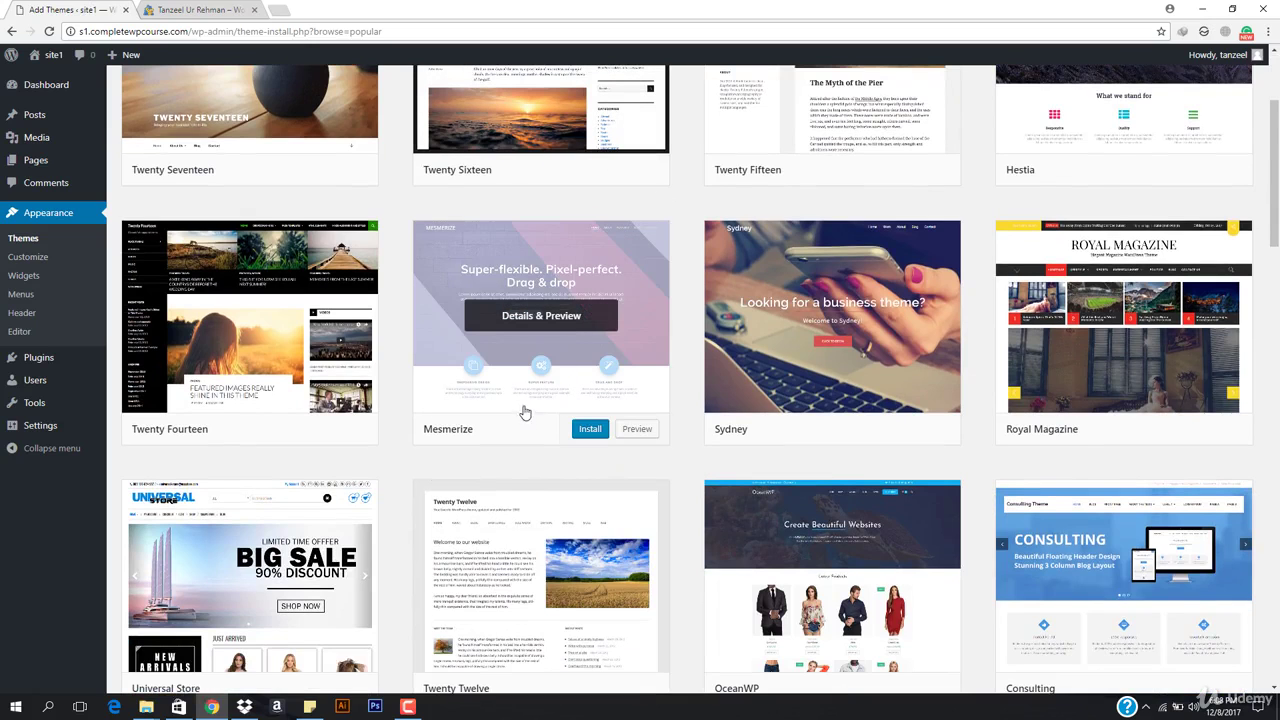
scroll(527, 390, down, 2)
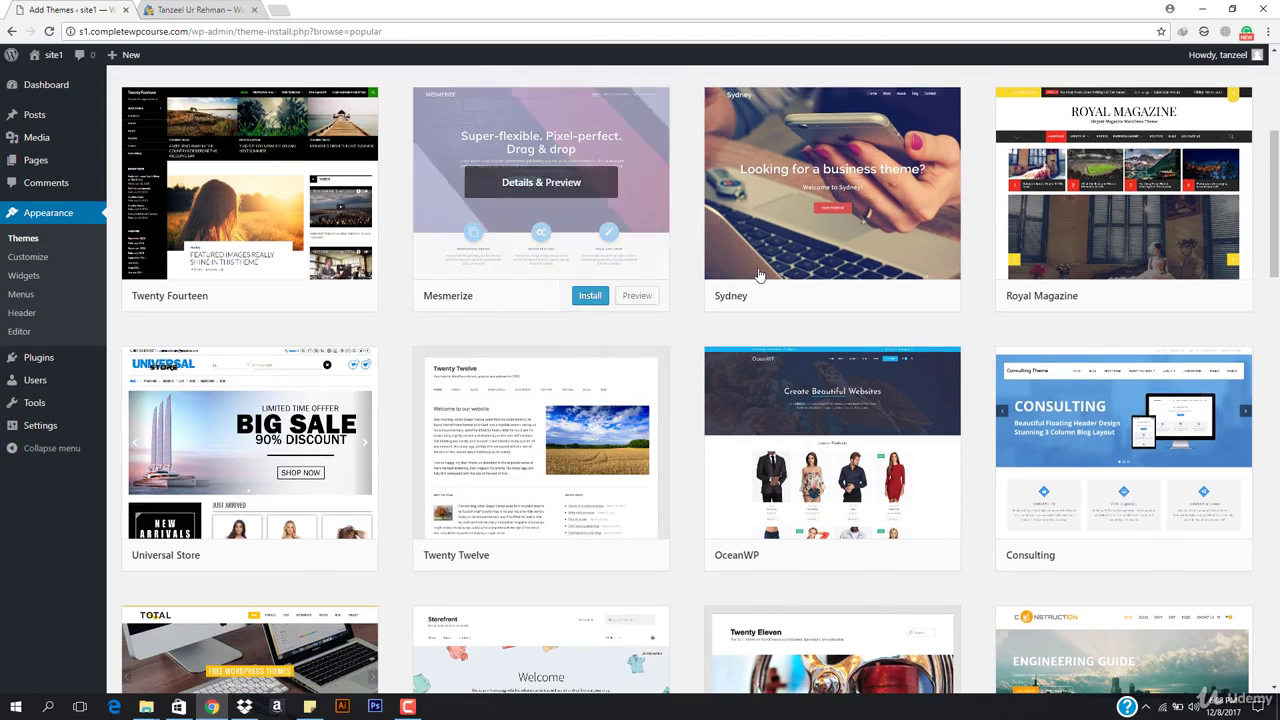
scroll(541, 395, up, 5)
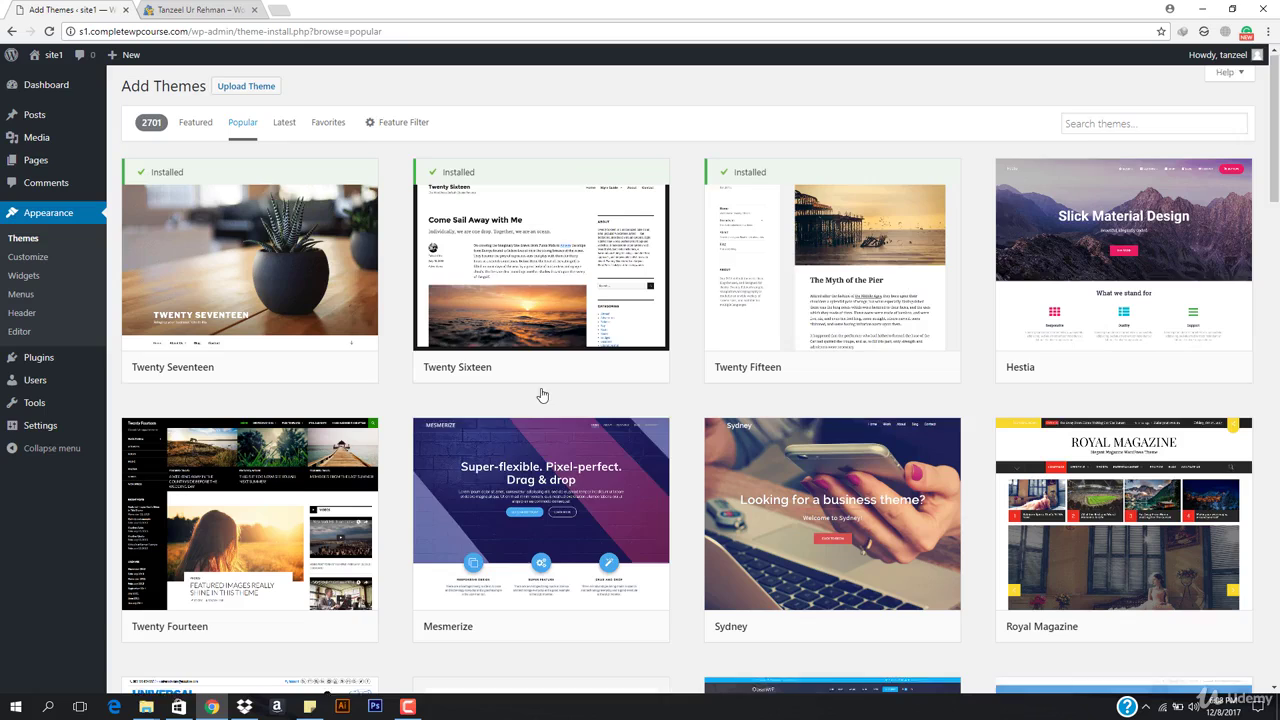
click(583, 627)
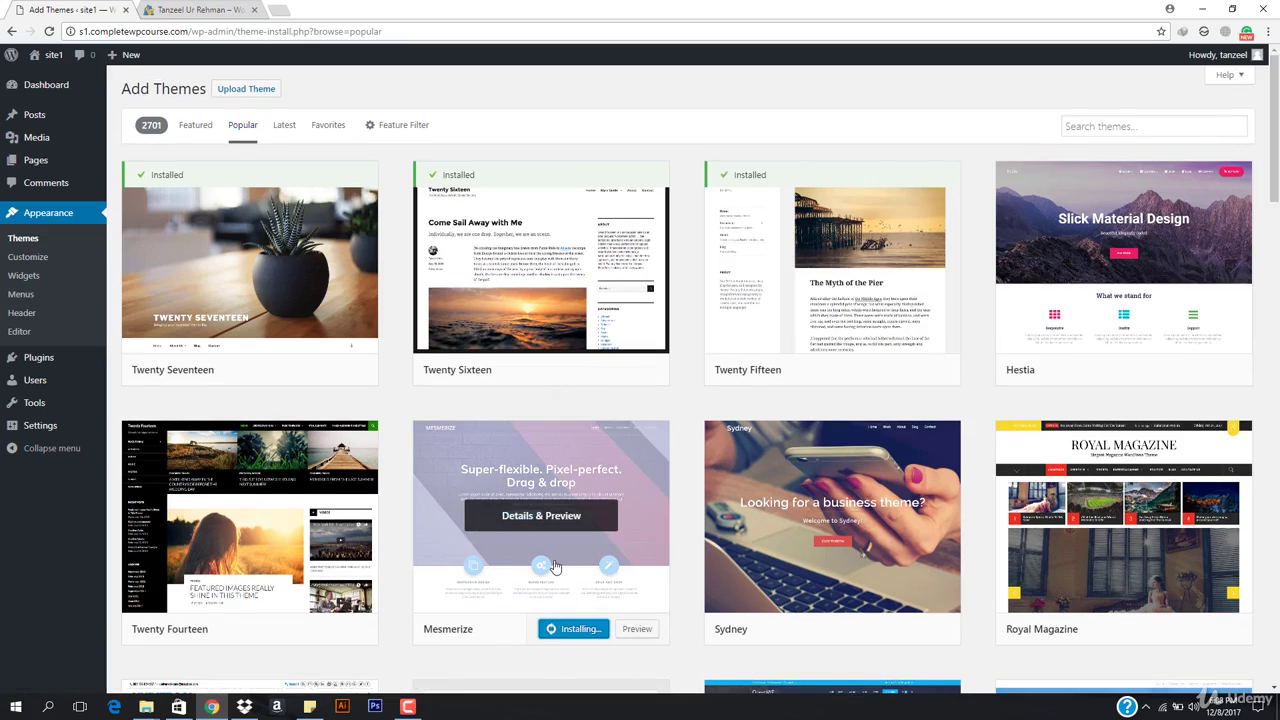
Activate the Mesmerize theme and install its recommended plugins, Contact Form 7 and Mesmerize Companion
click(567, 632)
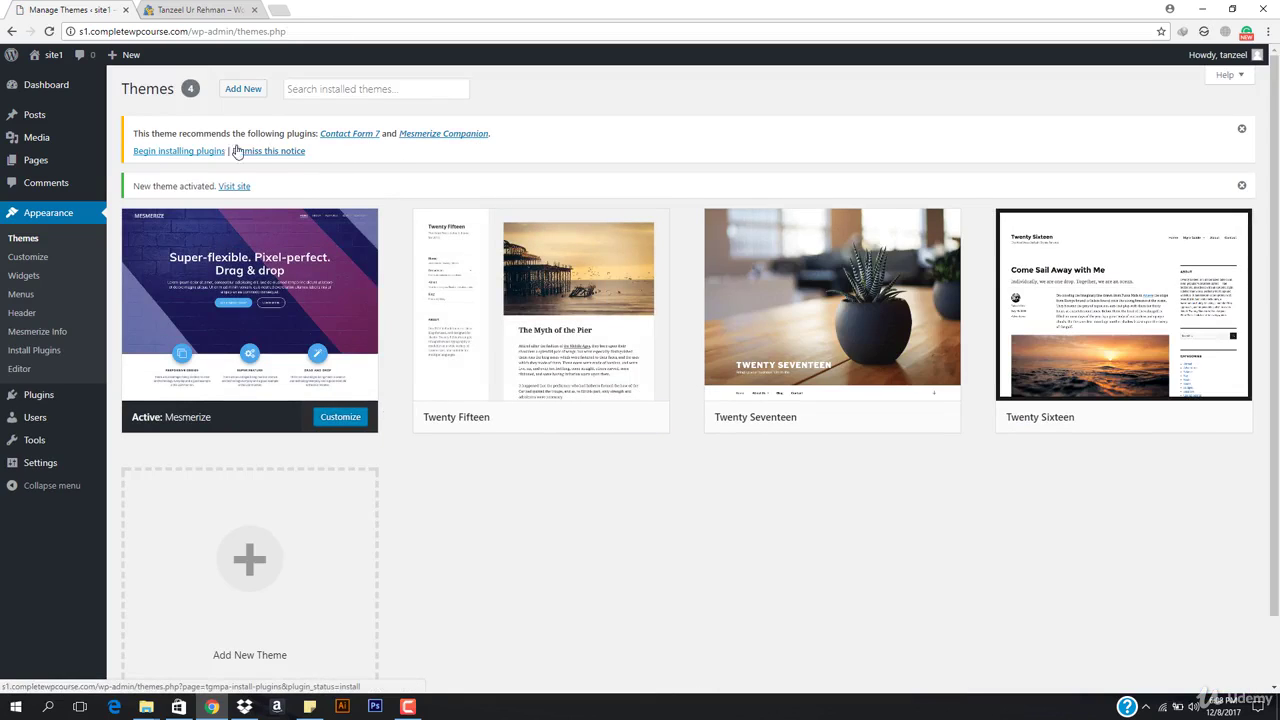
click(167, 156)
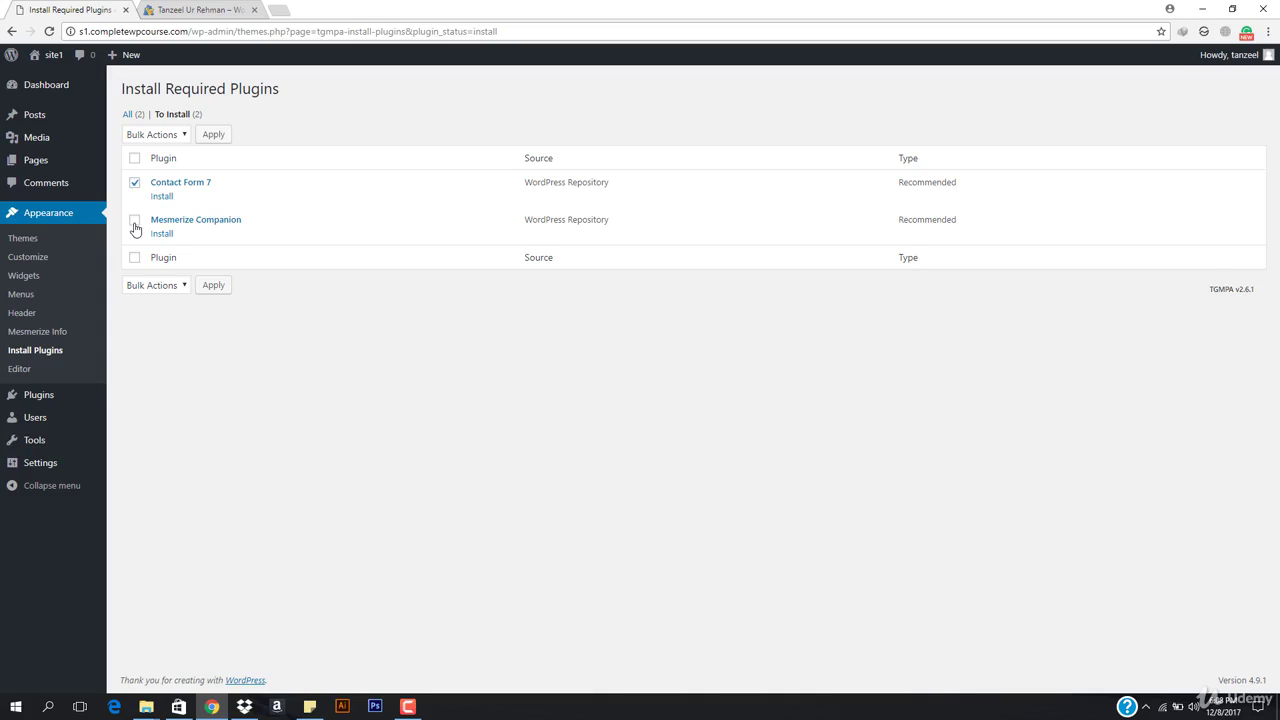
click(160, 134)
click(168, 166)
click(224, 135)
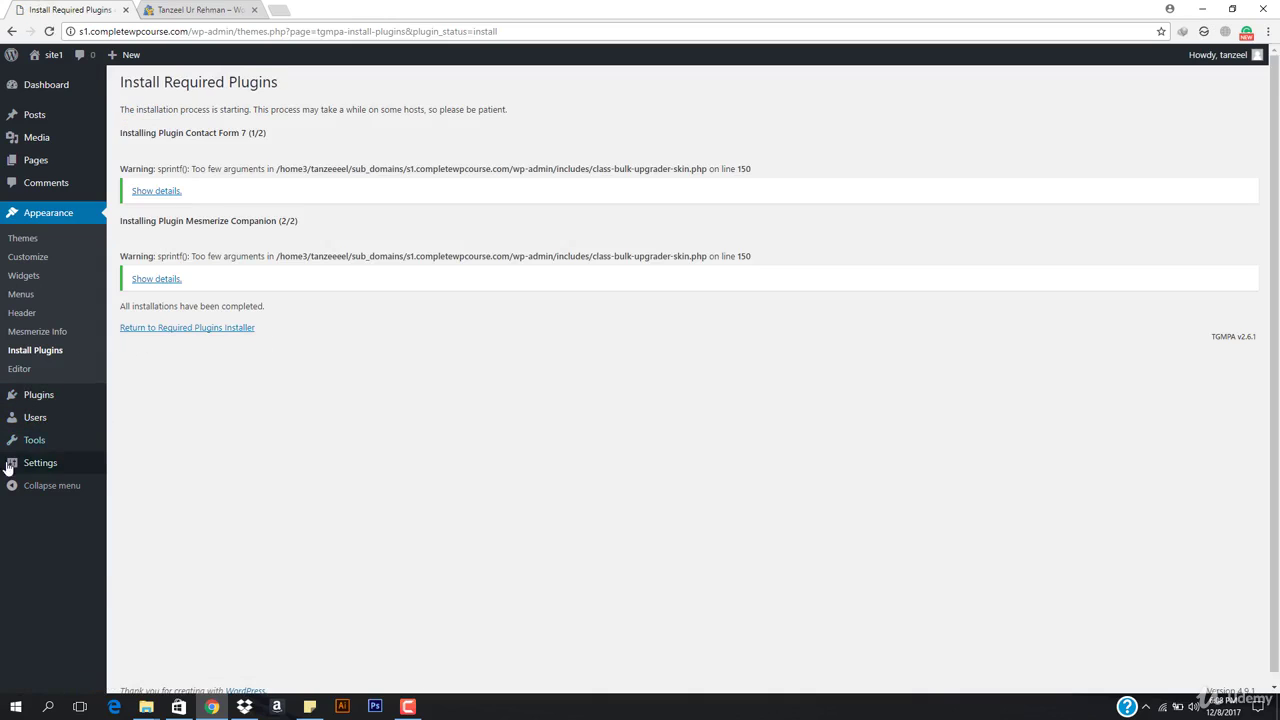
Search the plugin directory for "elementor", then install and activate Elementor Page Builder
mouse_move(51, 403)
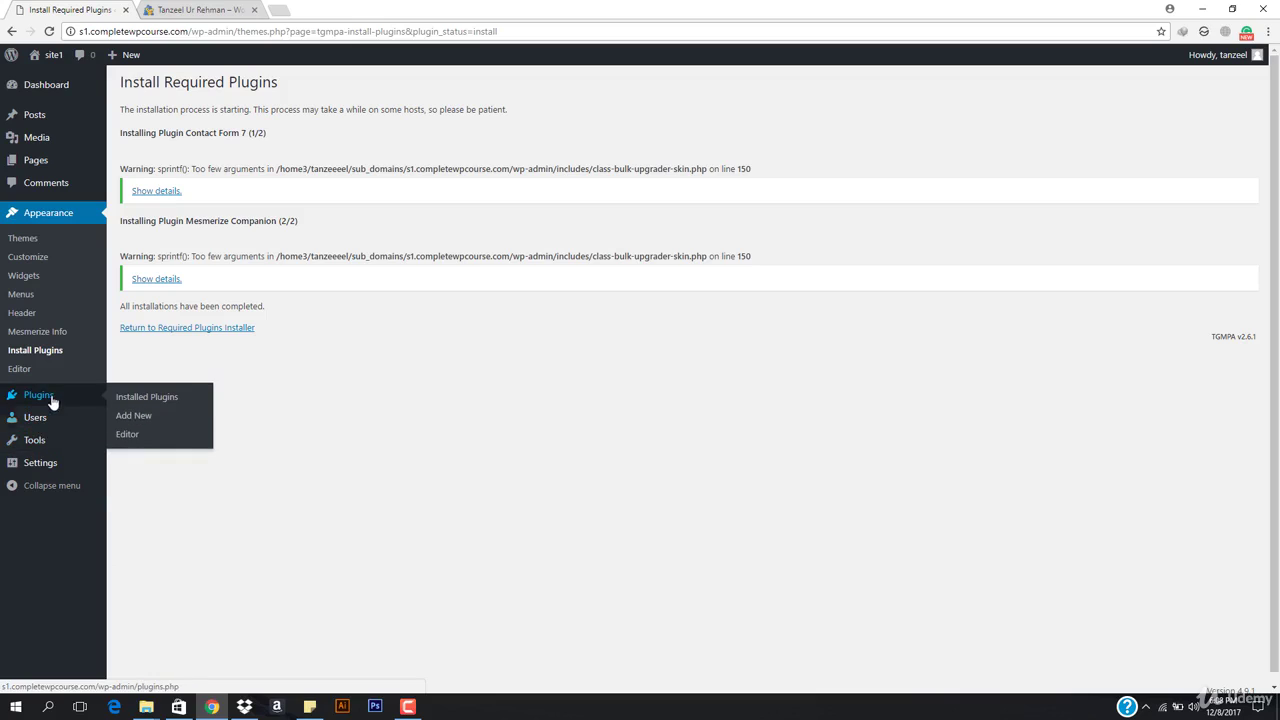
click(142, 421)
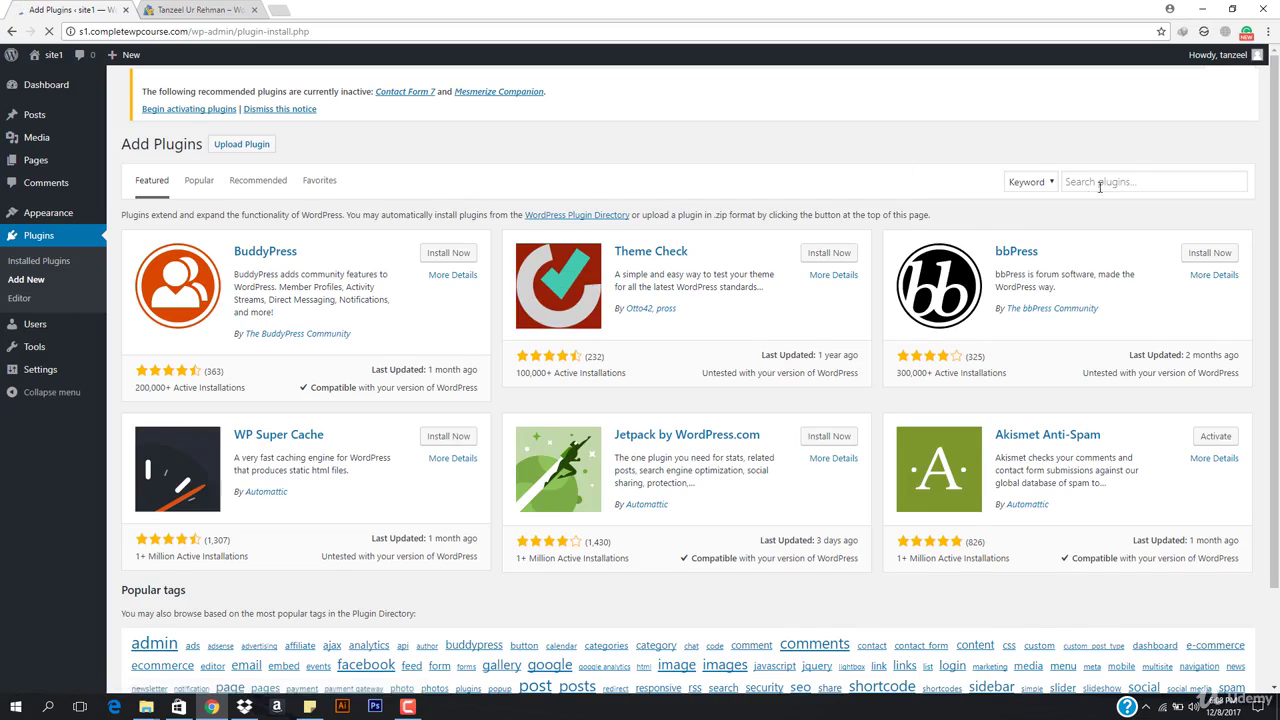
click(1133, 184)
text(elementor)
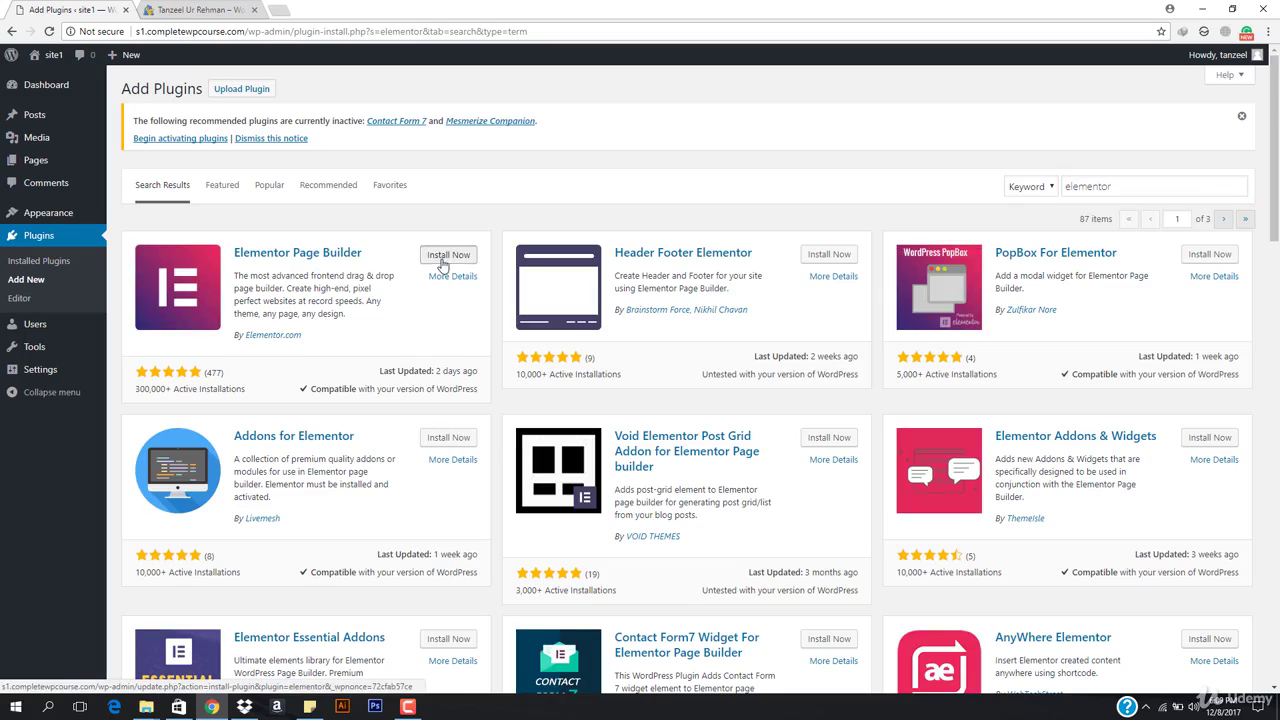
click(444, 256)
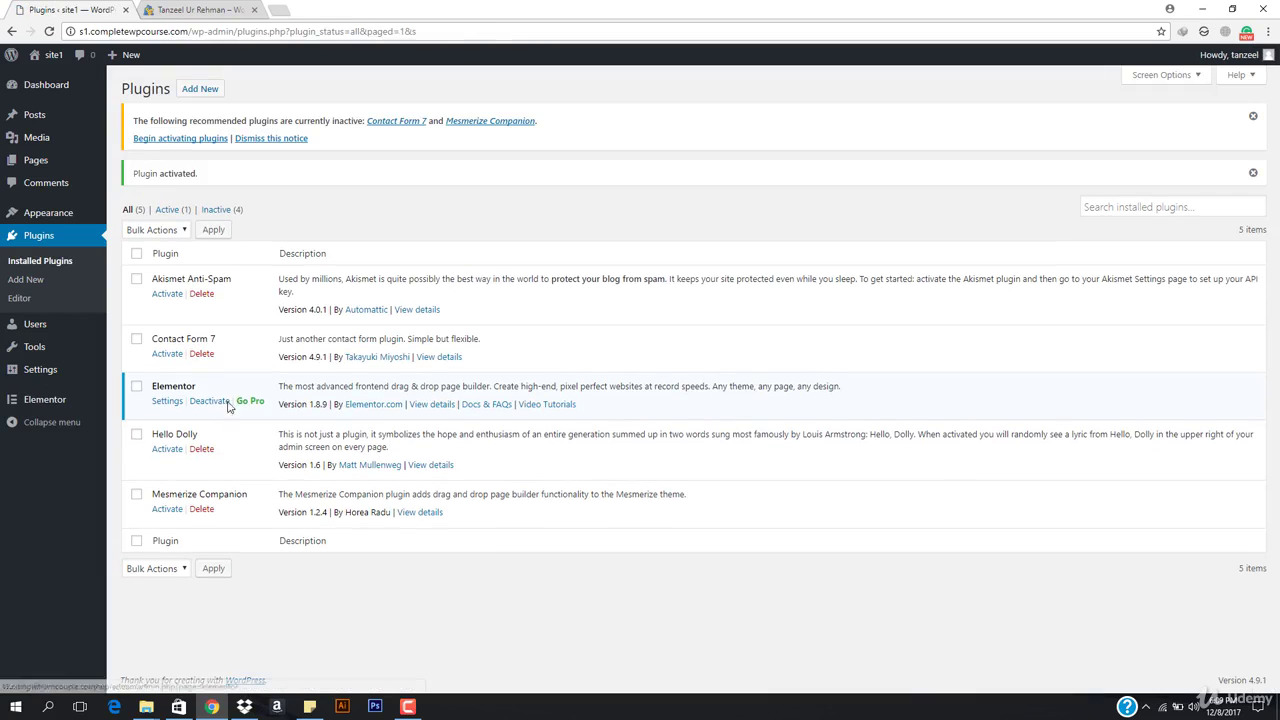
Open site1's front end in a separate browser tab, close the finished portfolio example, and look through the home page and its sidebar
mouse_move(35, 62)
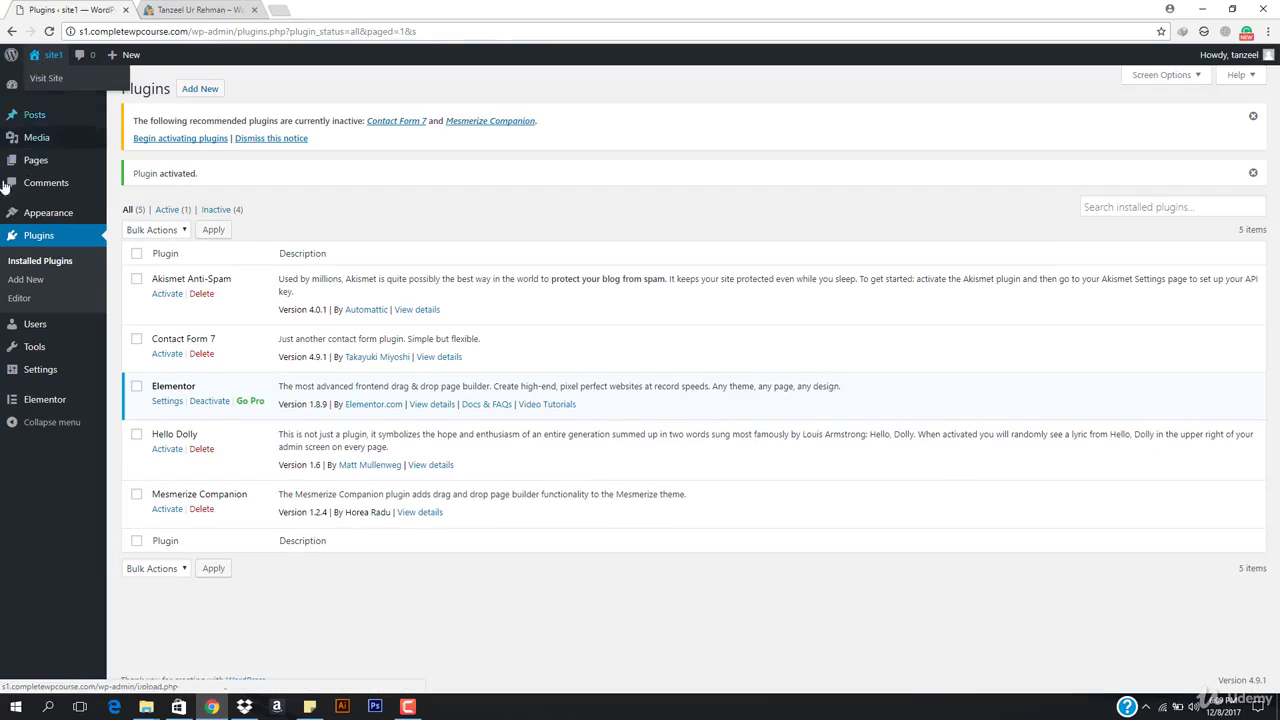
right_click(45, 81)
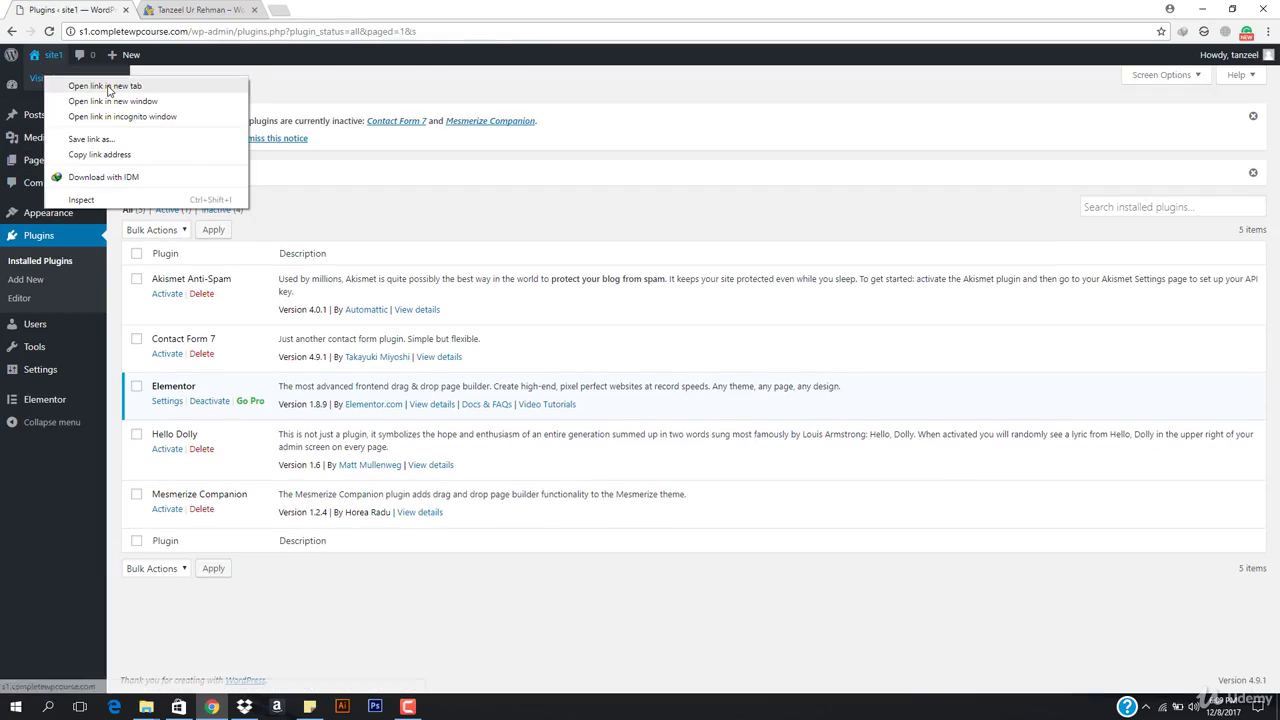
click(80, 90)
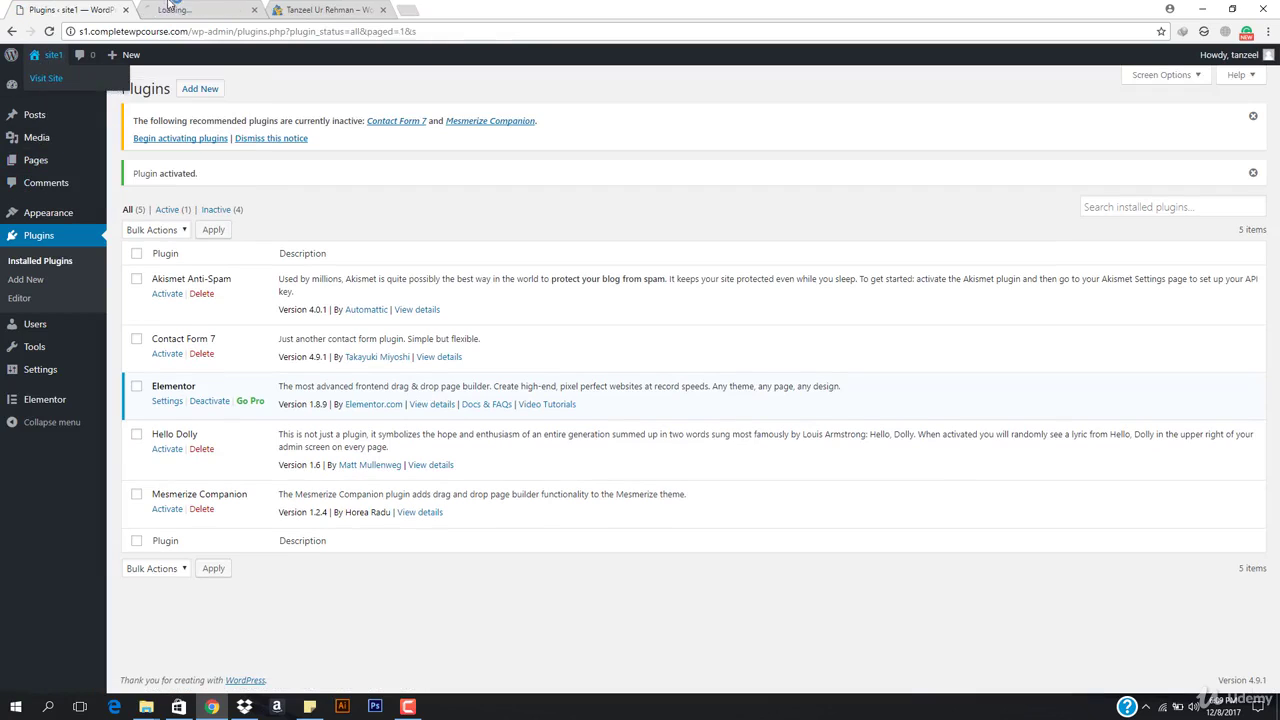
click(383, 9)
click(200, 9)
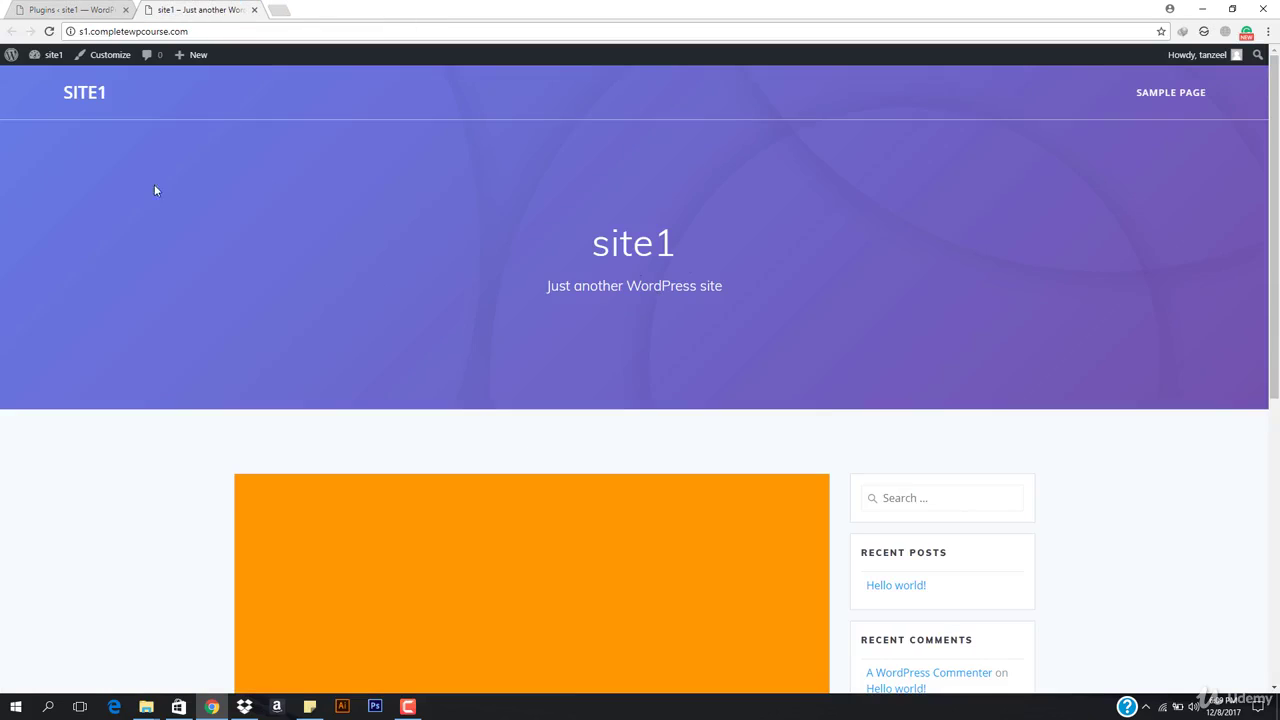
scroll(634, 474, down, 4)
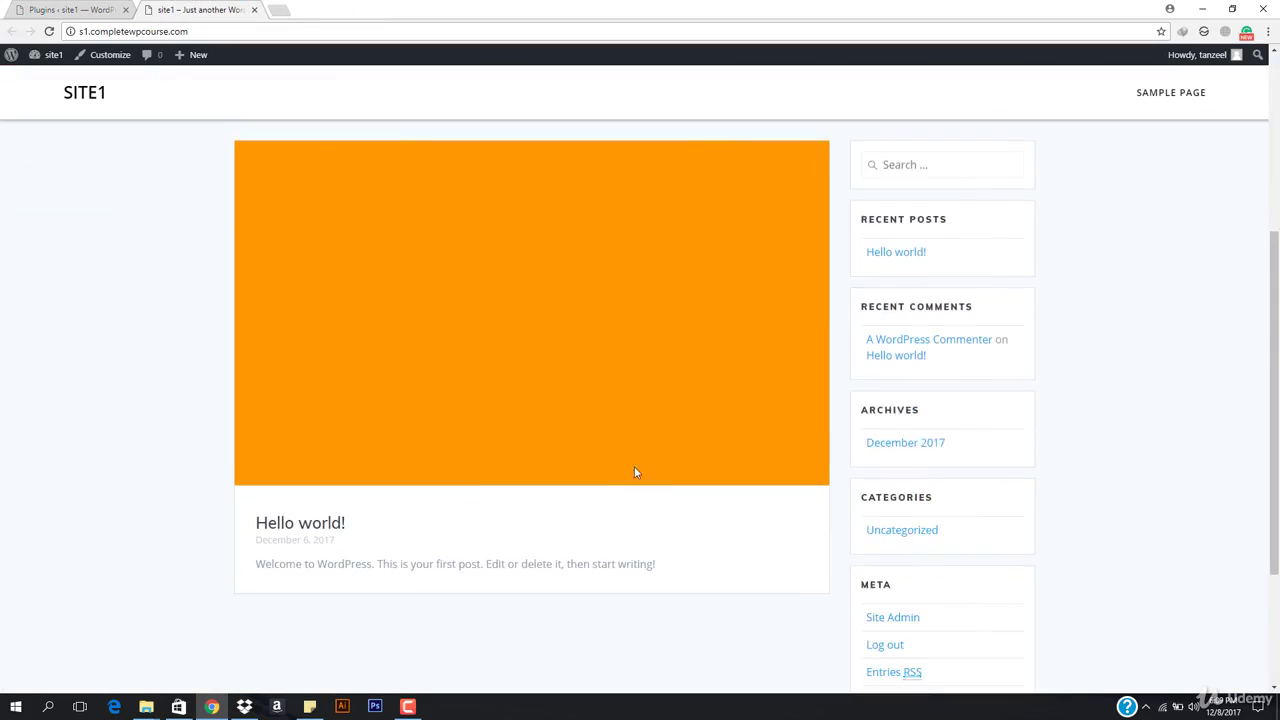
scroll(351, 431, up, 3)
scroll(531, 517, down, 1)
scroll(897, 393, down, 3)
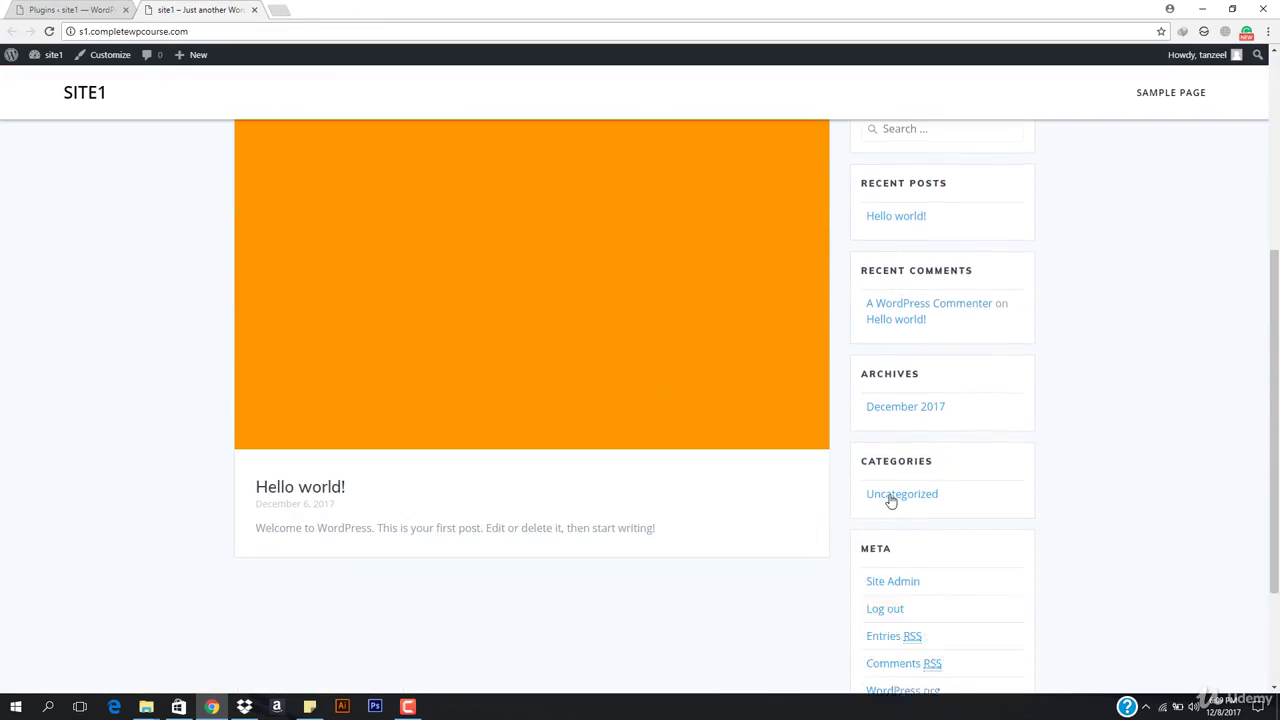
scroll(626, 603, up, 6)
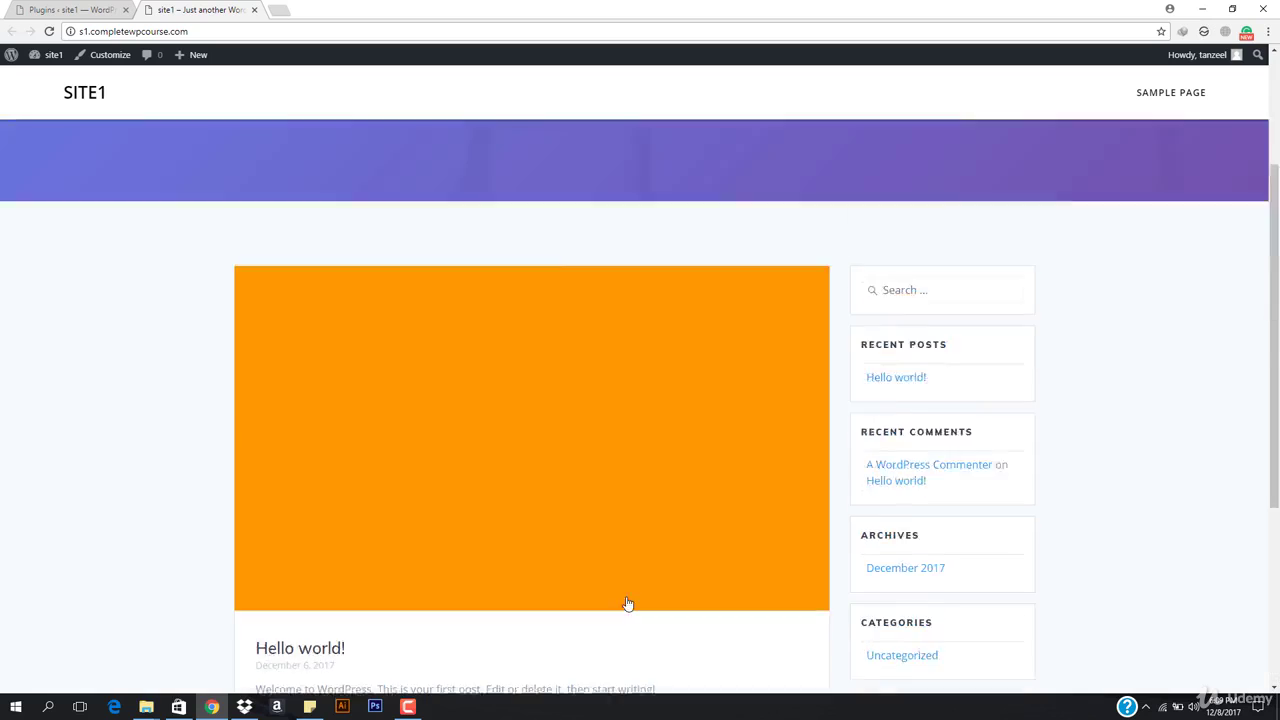
Return to the site1 dashboard and save the permalink structure as Post name
mouse_move(44, 55)
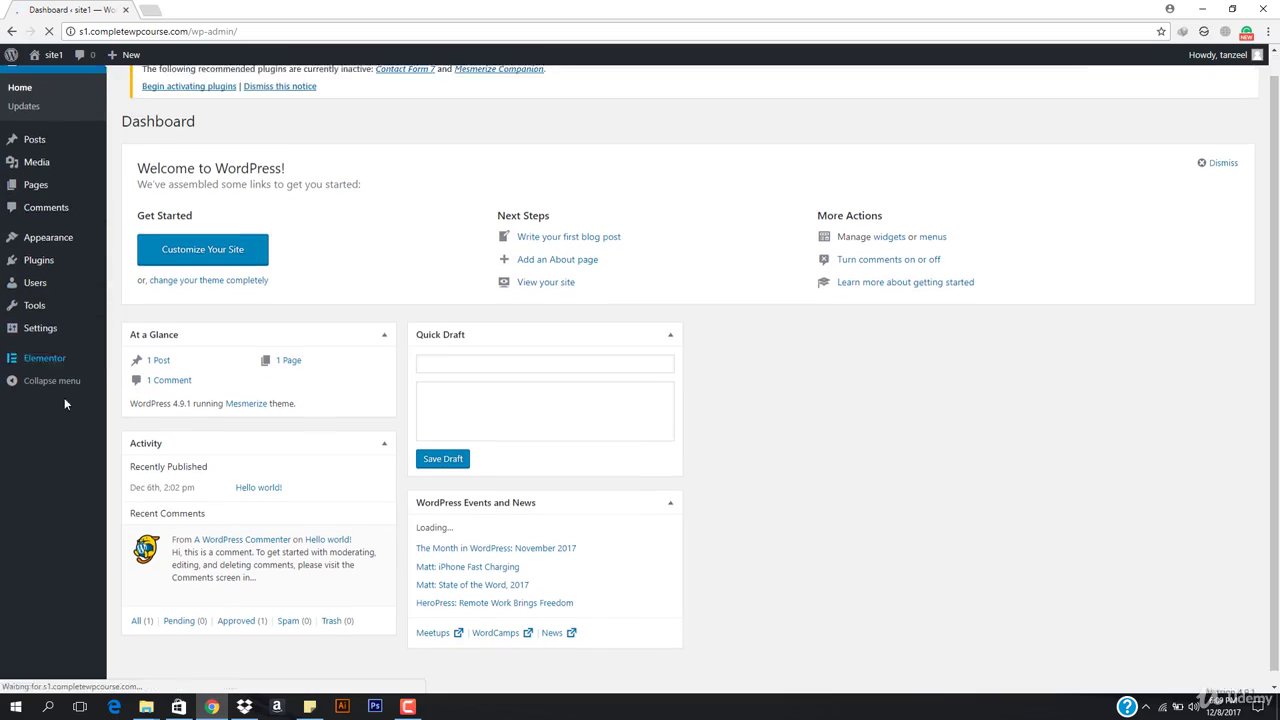
mouse_move(51, 356)
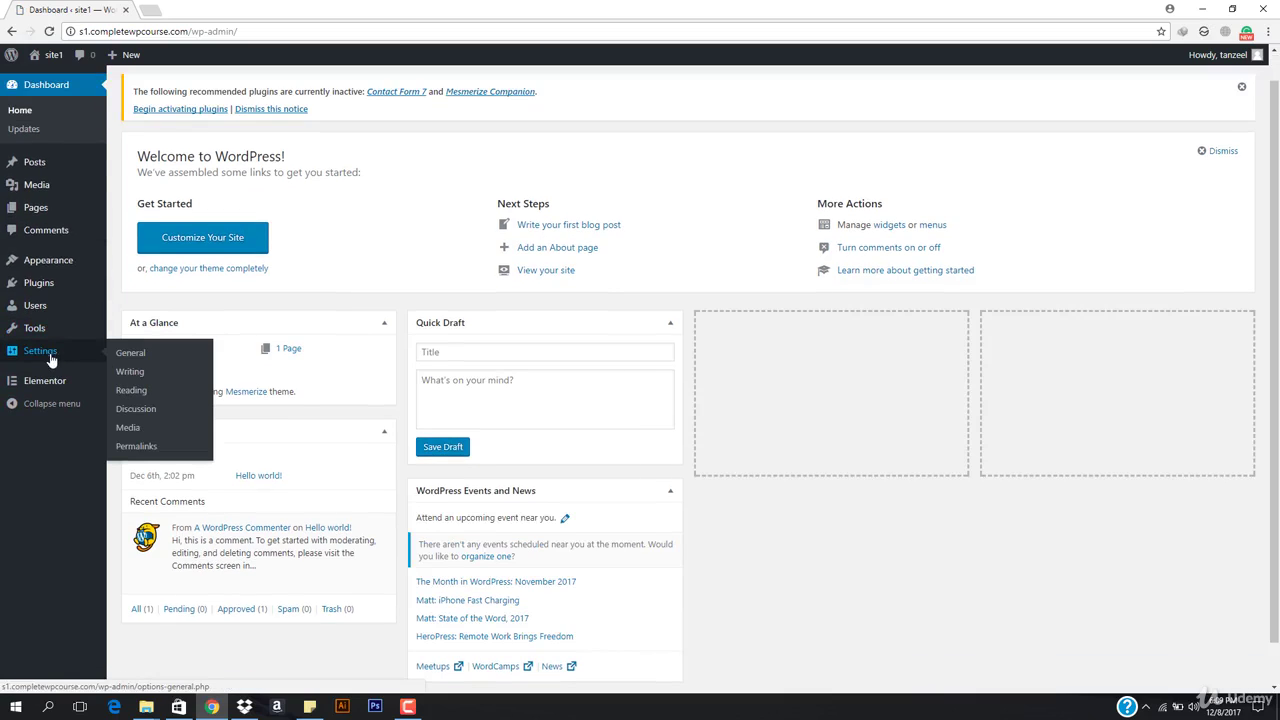
click(125, 447)
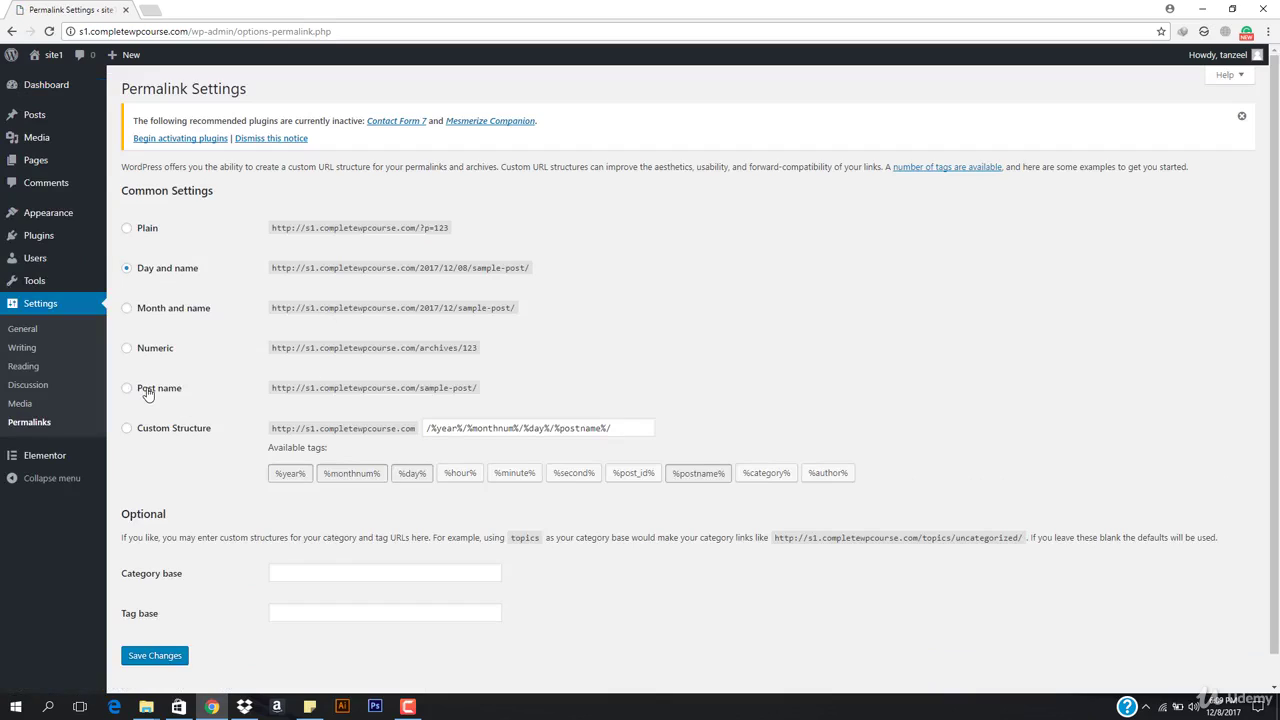
click(147, 391)
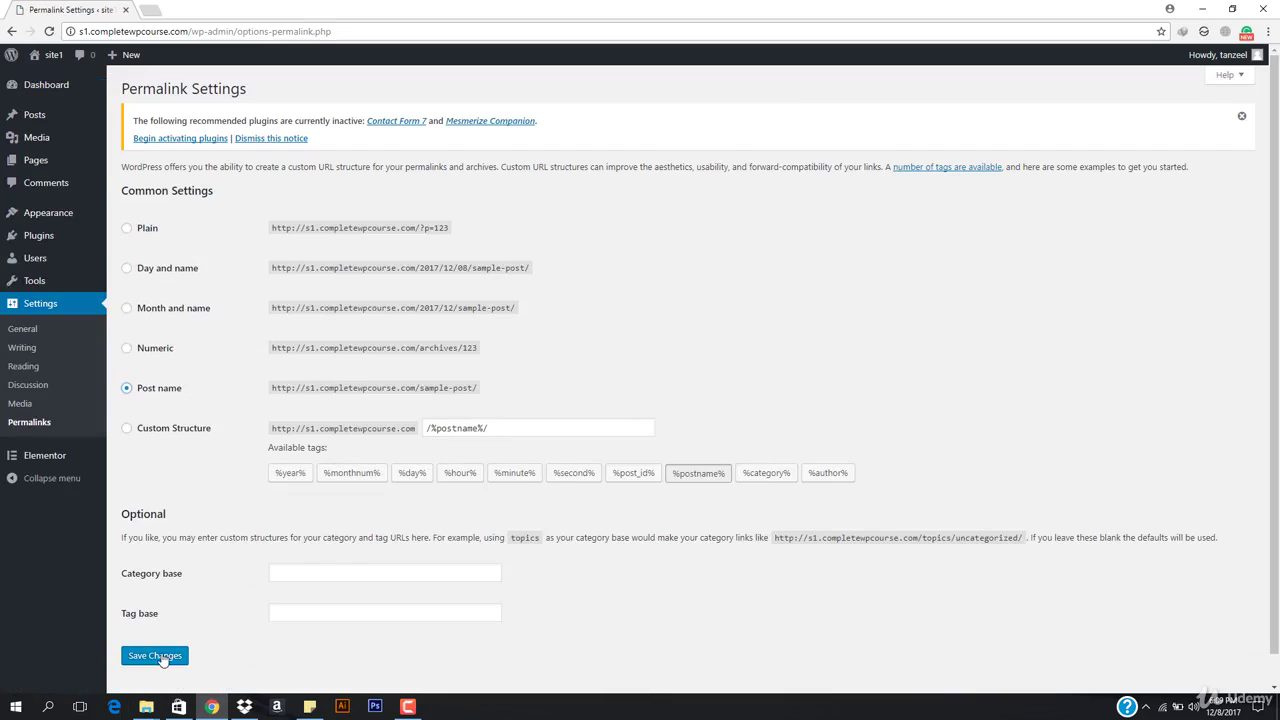
click(160, 657)
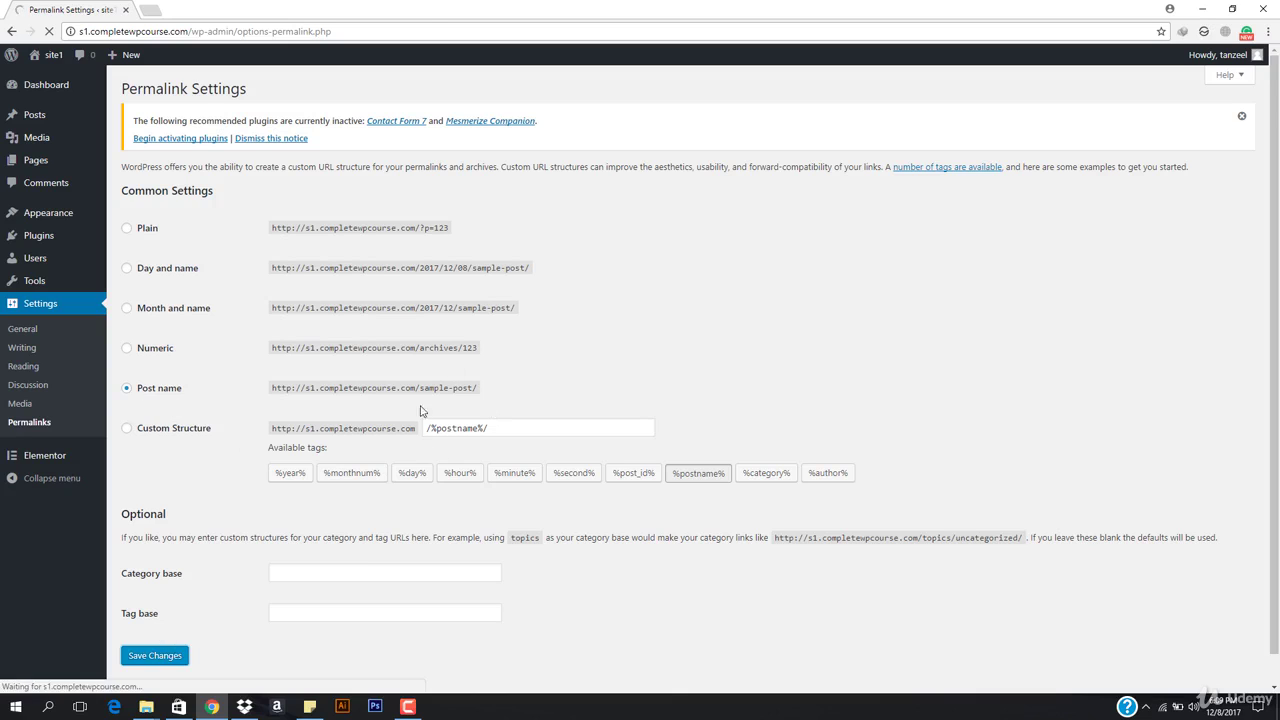
Create the navigation menu "Menu 1" and remove the Sample Page item from it
mouse_move(50, 215)
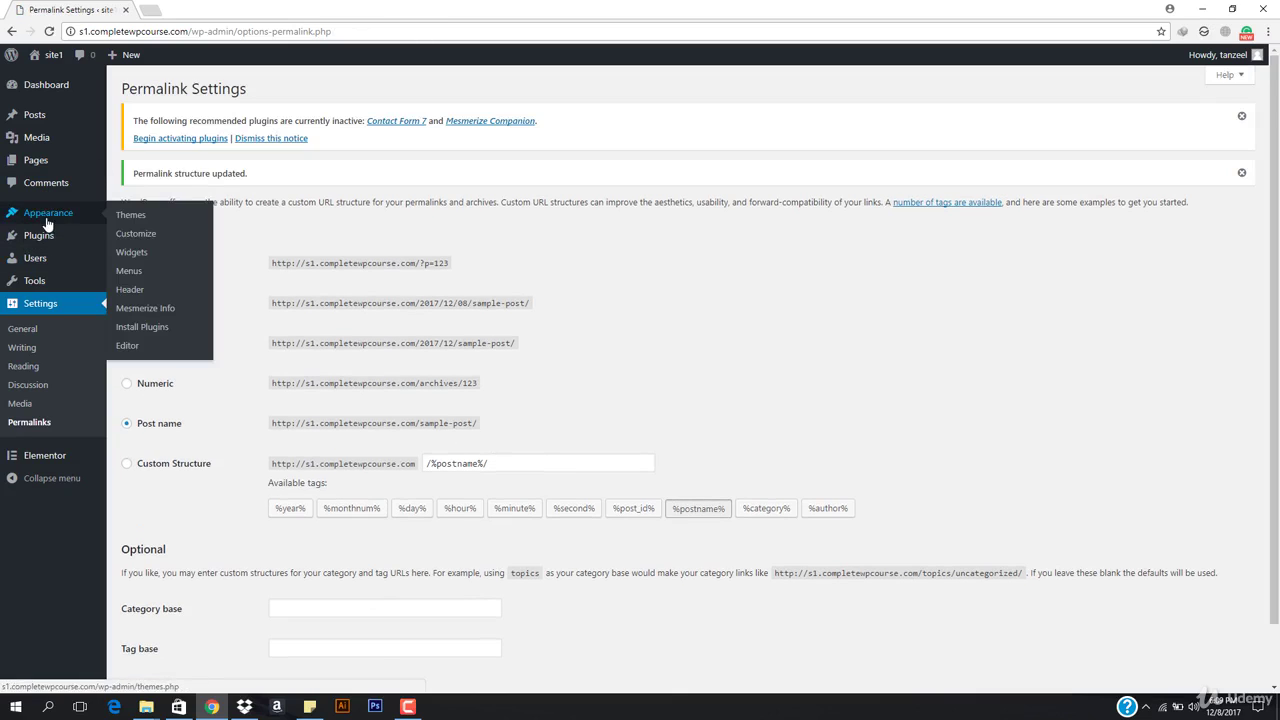
click(129, 274)
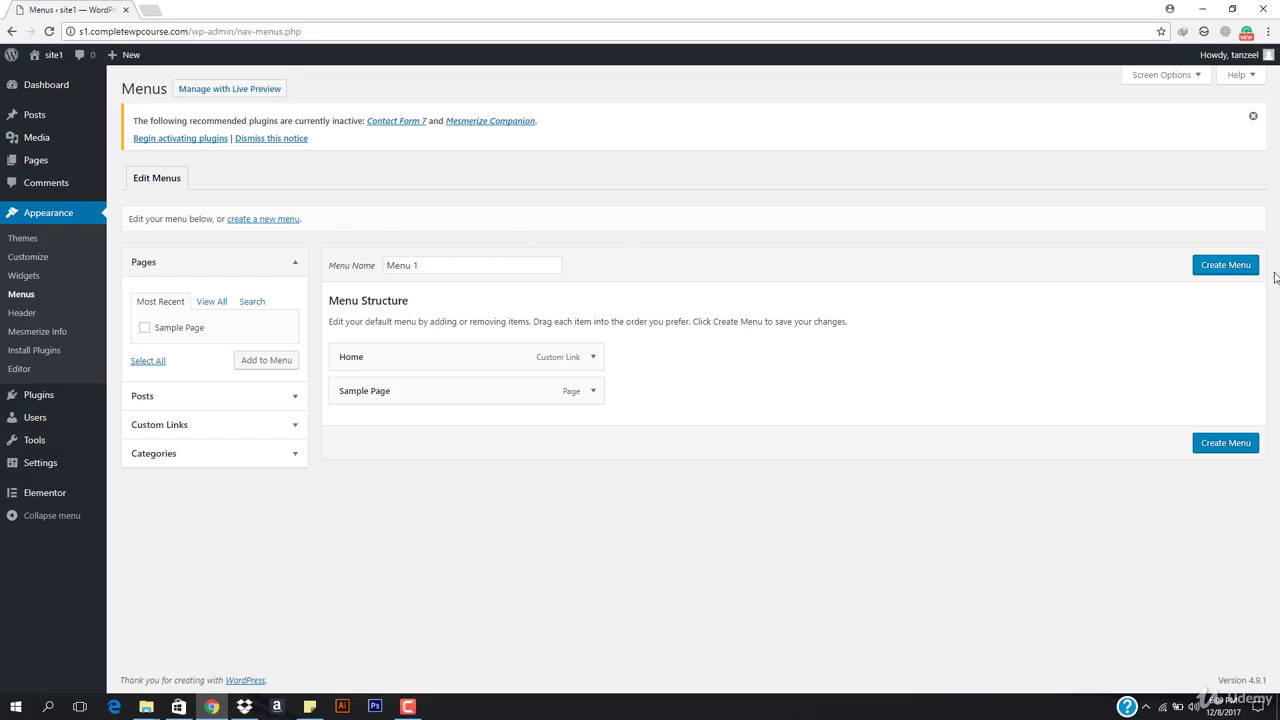
click(1221, 270)
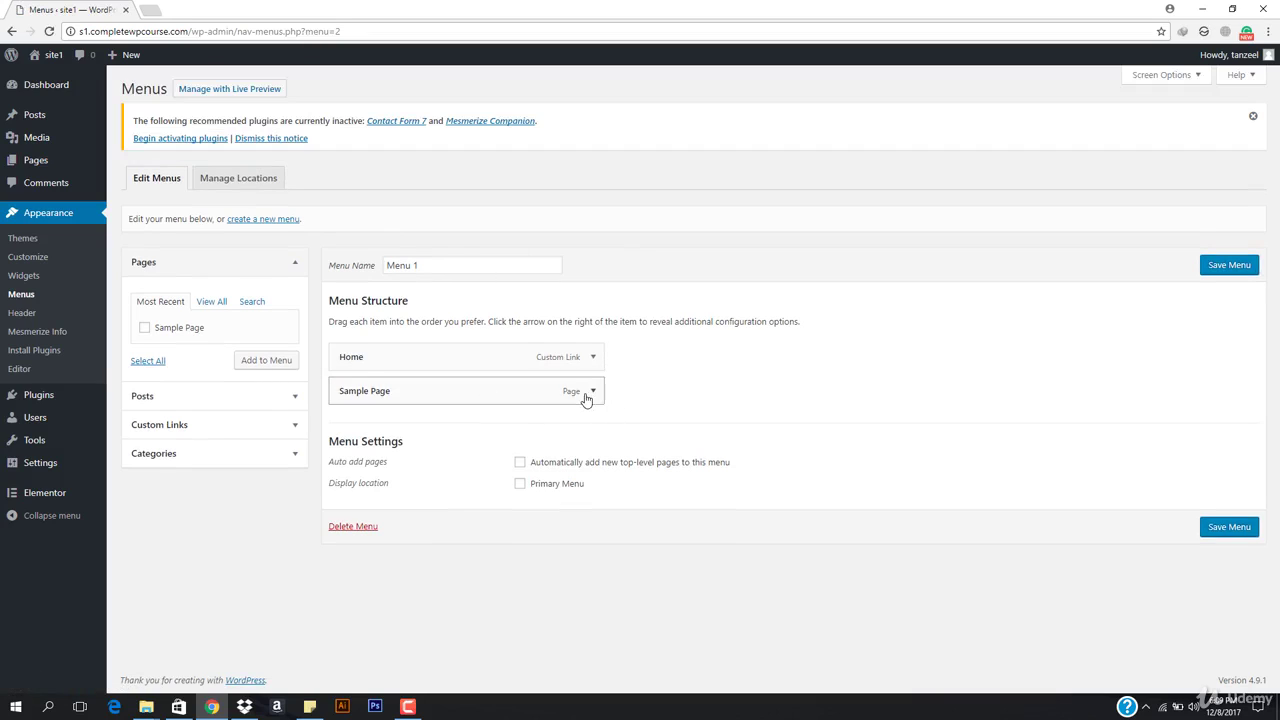
click(593, 391)
click(352, 514)
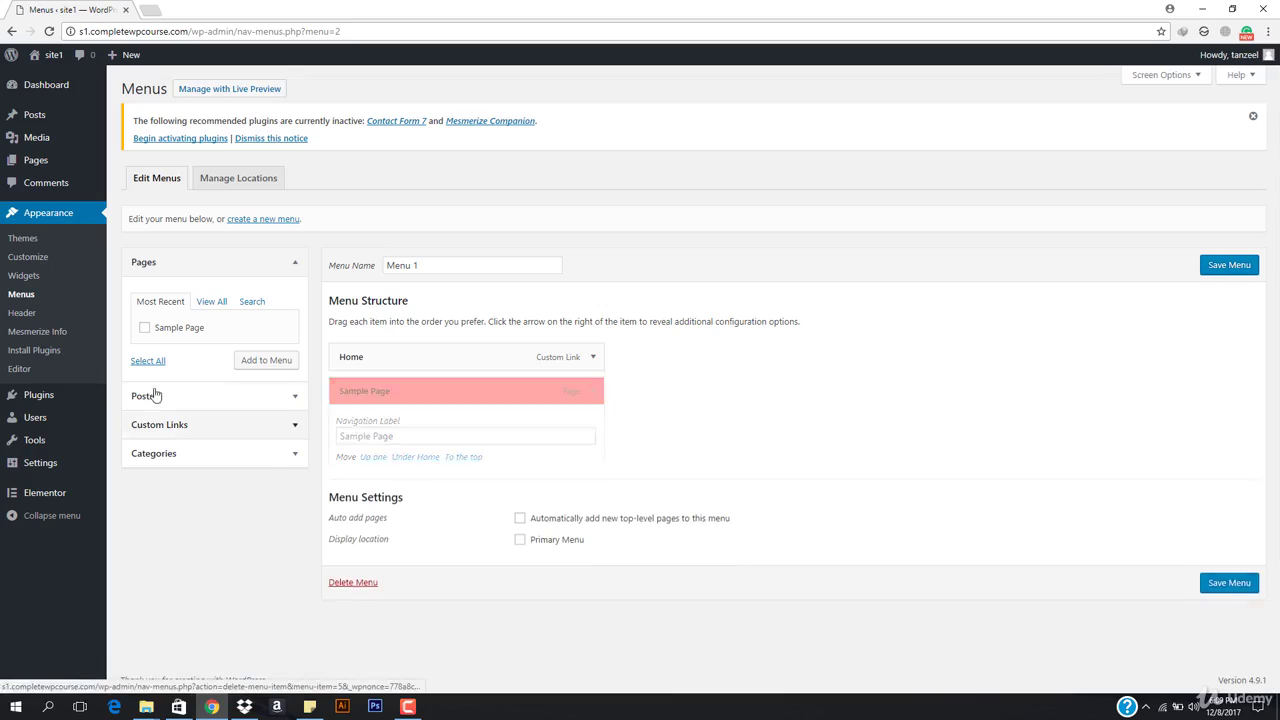
Add a custom link to Menu 1 with the URL # and the link text "About"
click(223, 397)
click(197, 424)
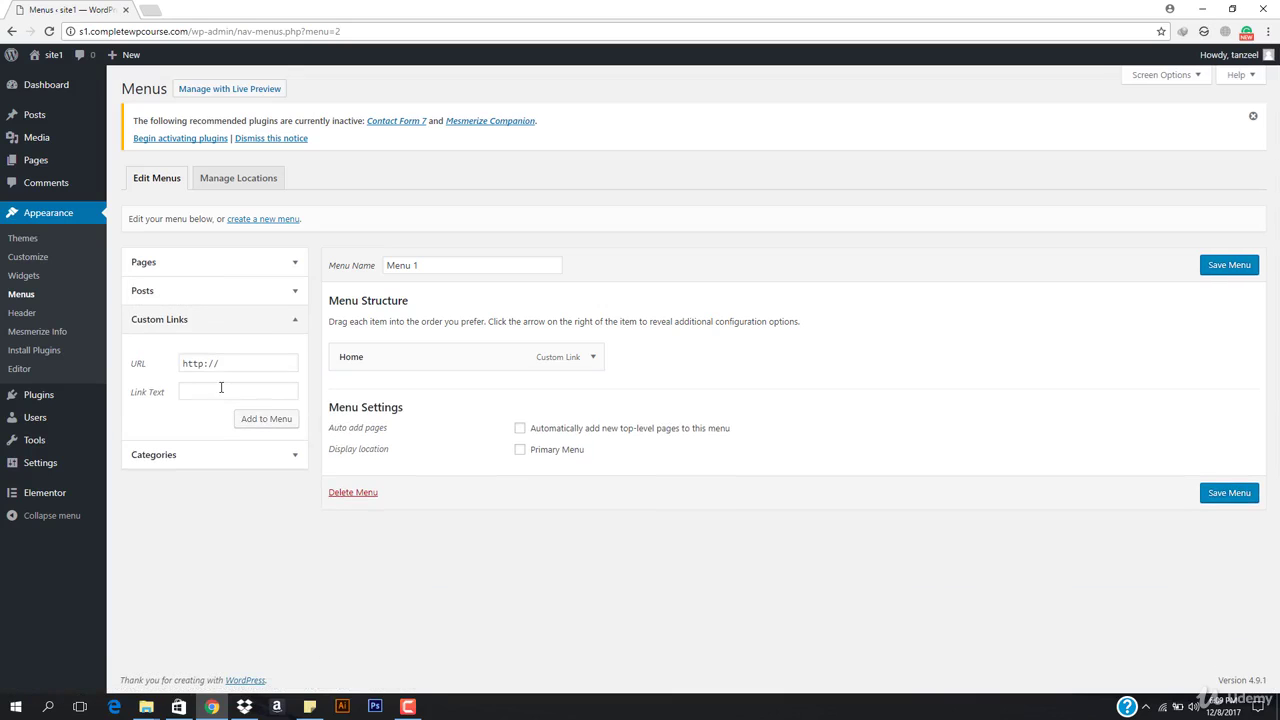
click(230, 392)
text(#)
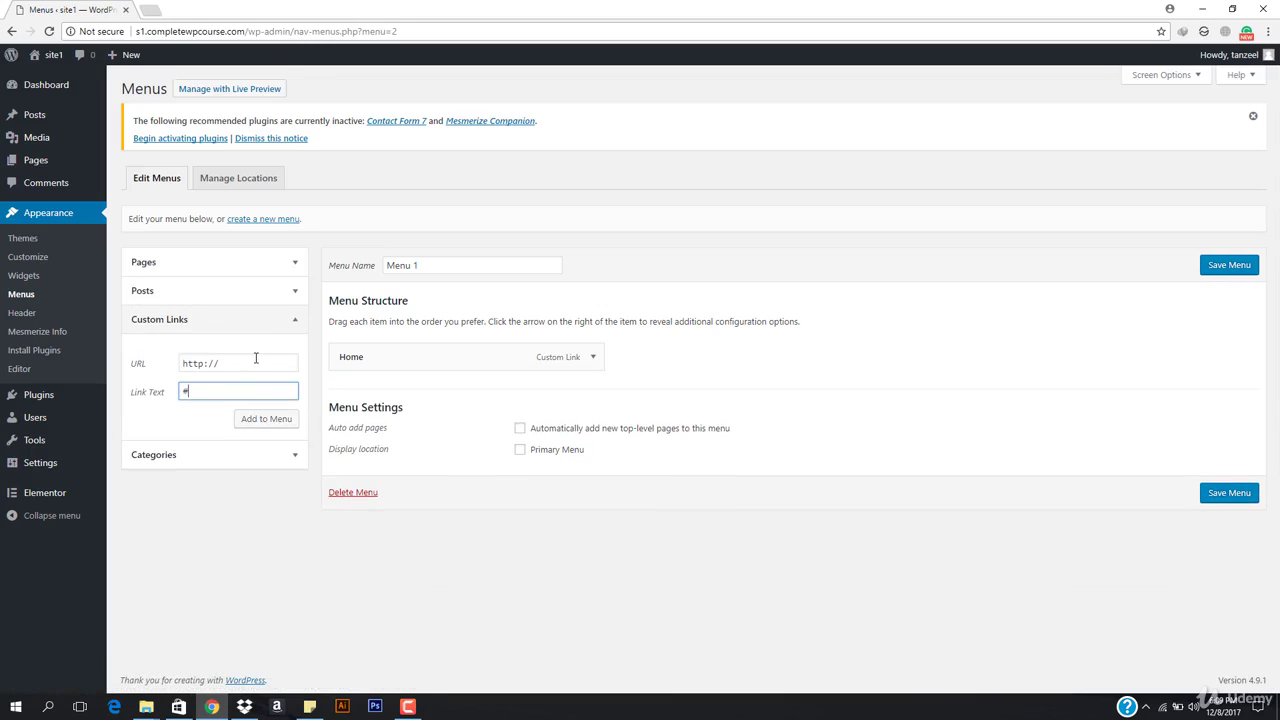
drag(252, 360, 256, 360)
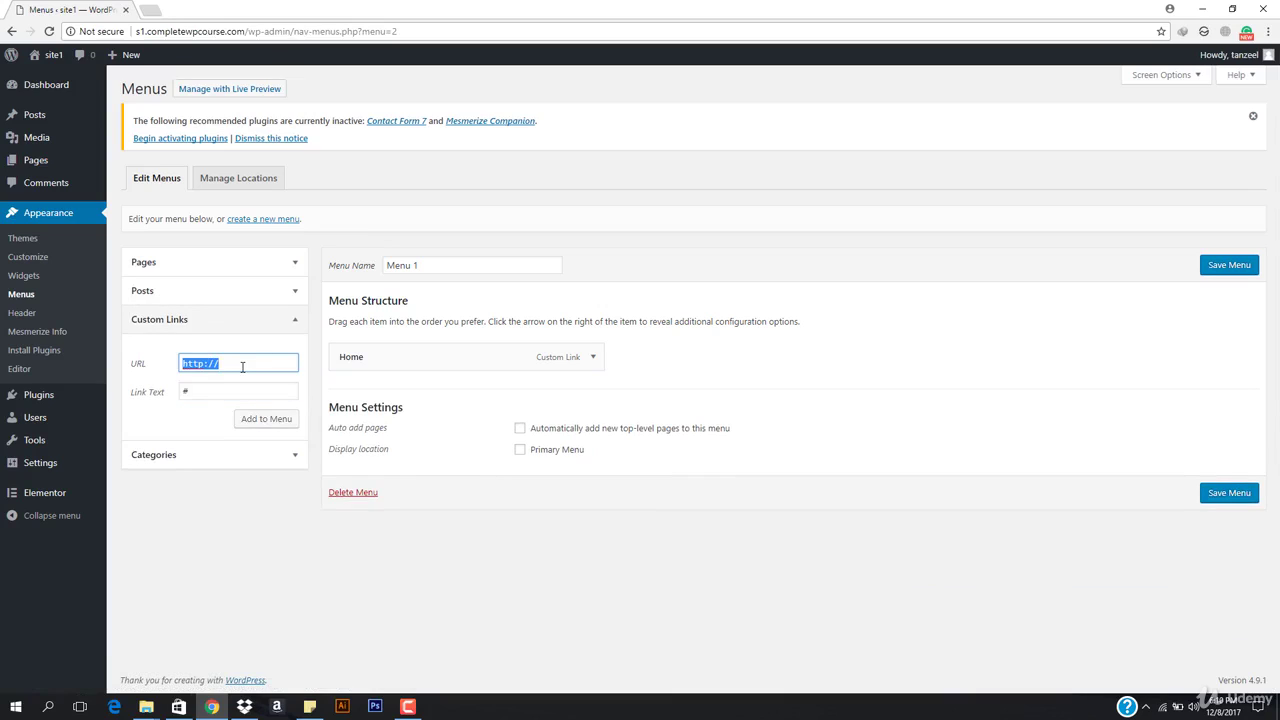
text(#)
click(202, 389)
double_click(207, 390)
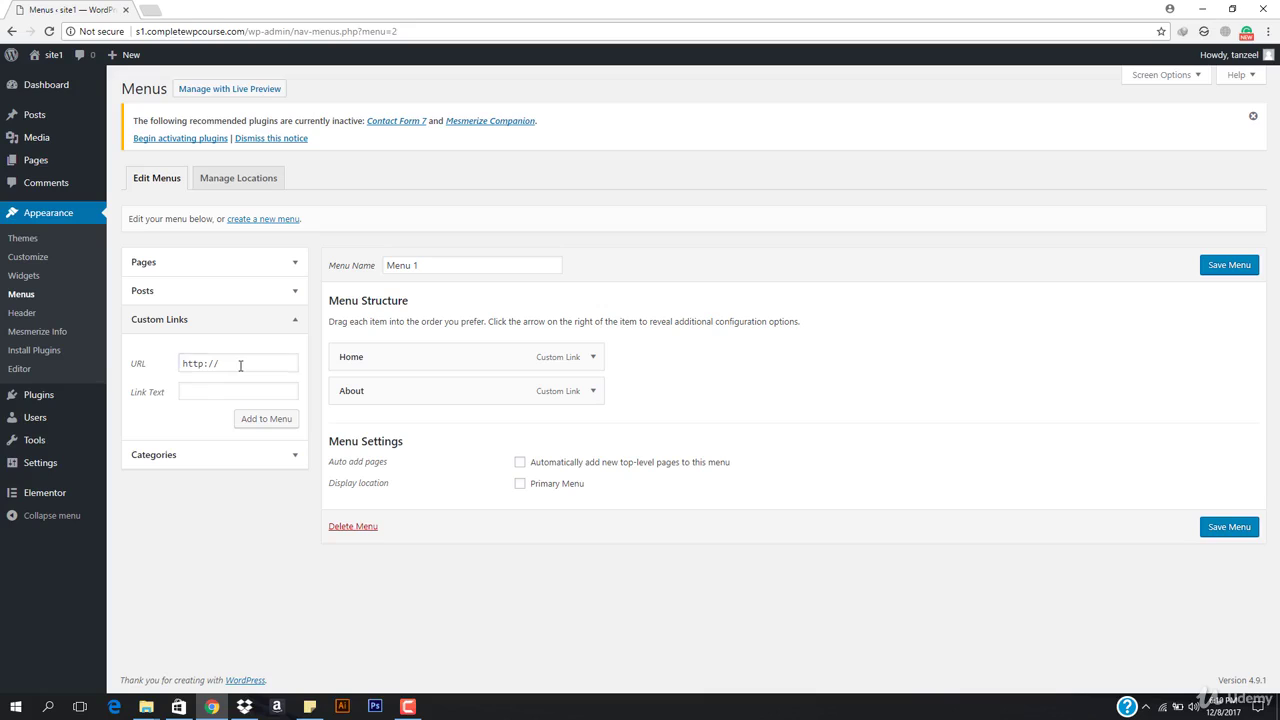
Add a custom link to Menu 1 with the URL # and the link text "Services"
click(240, 365)
text($)
text(#)
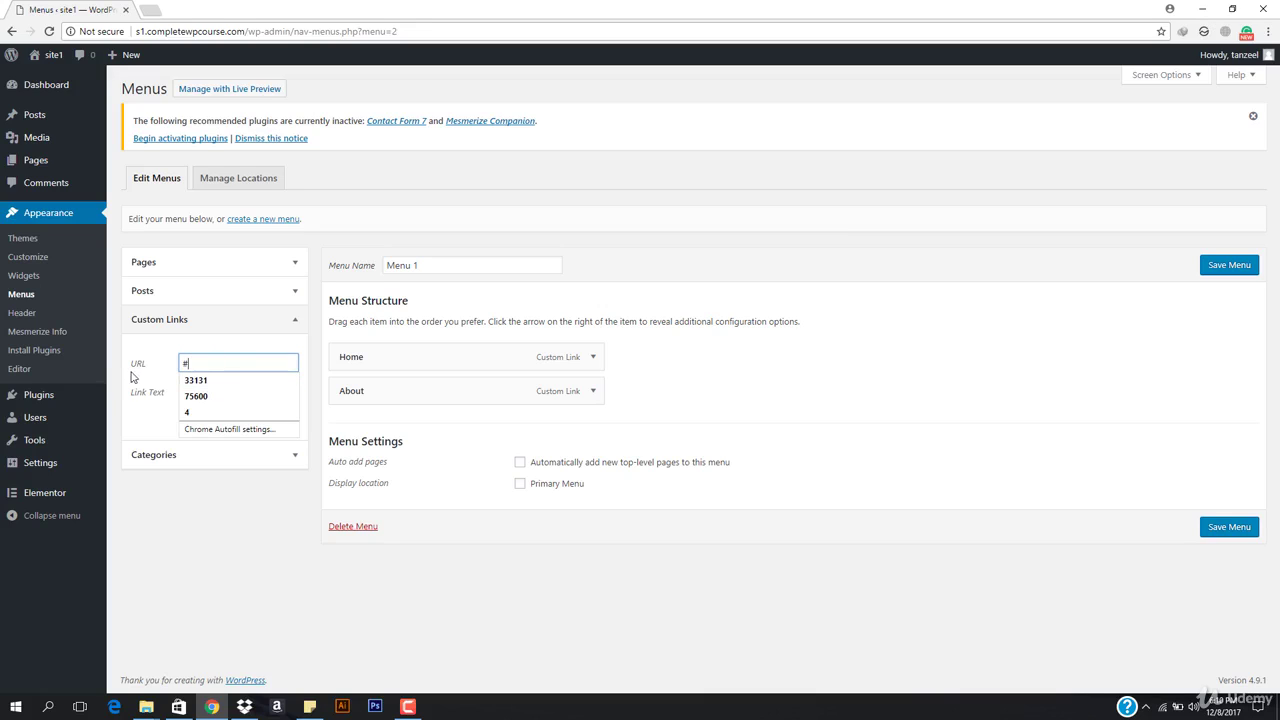
click(182, 391)
click(226, 392)
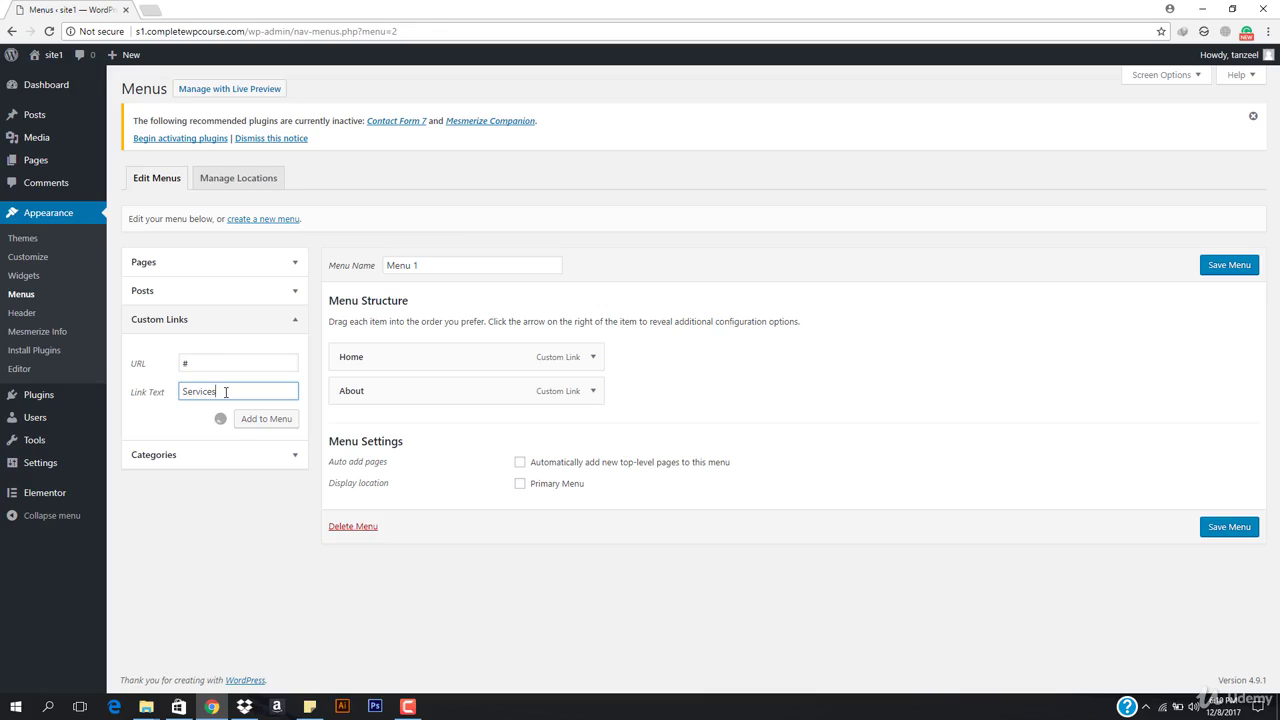
Add a "Contact" custom link with the URL #, and save Menu 1 with Primary Menu as its display location
click(252, 362)
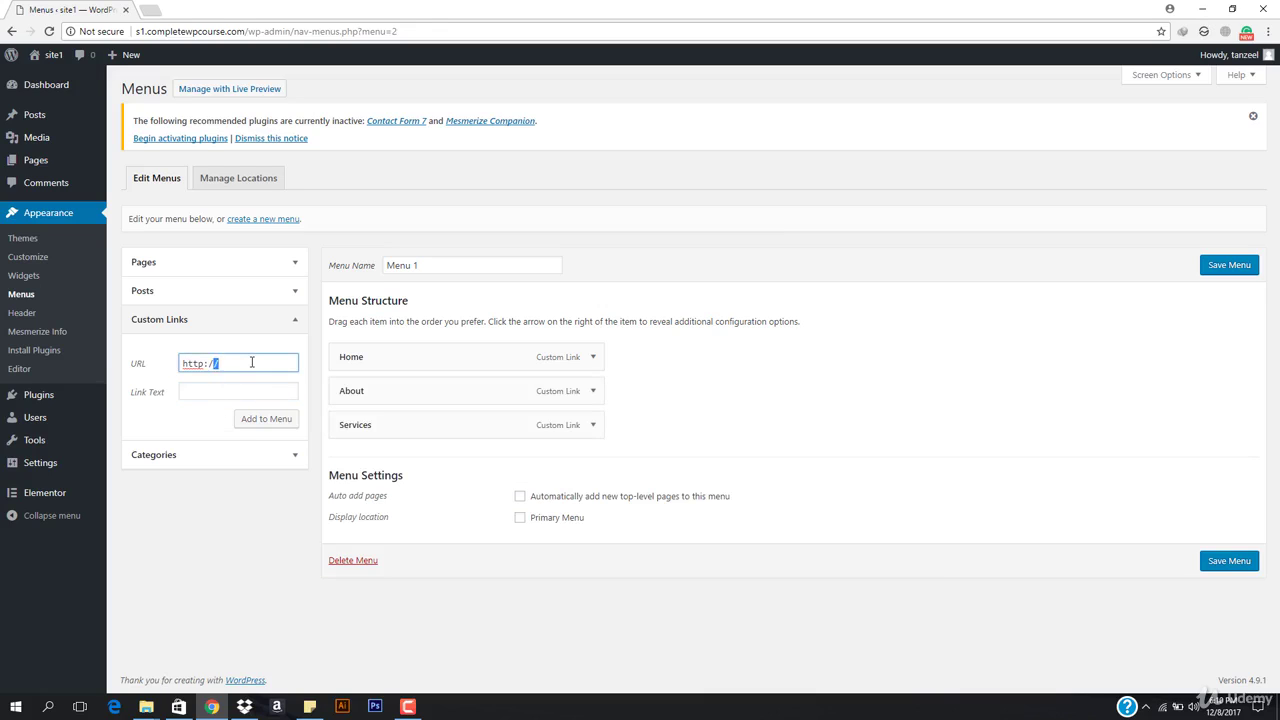
text(#)
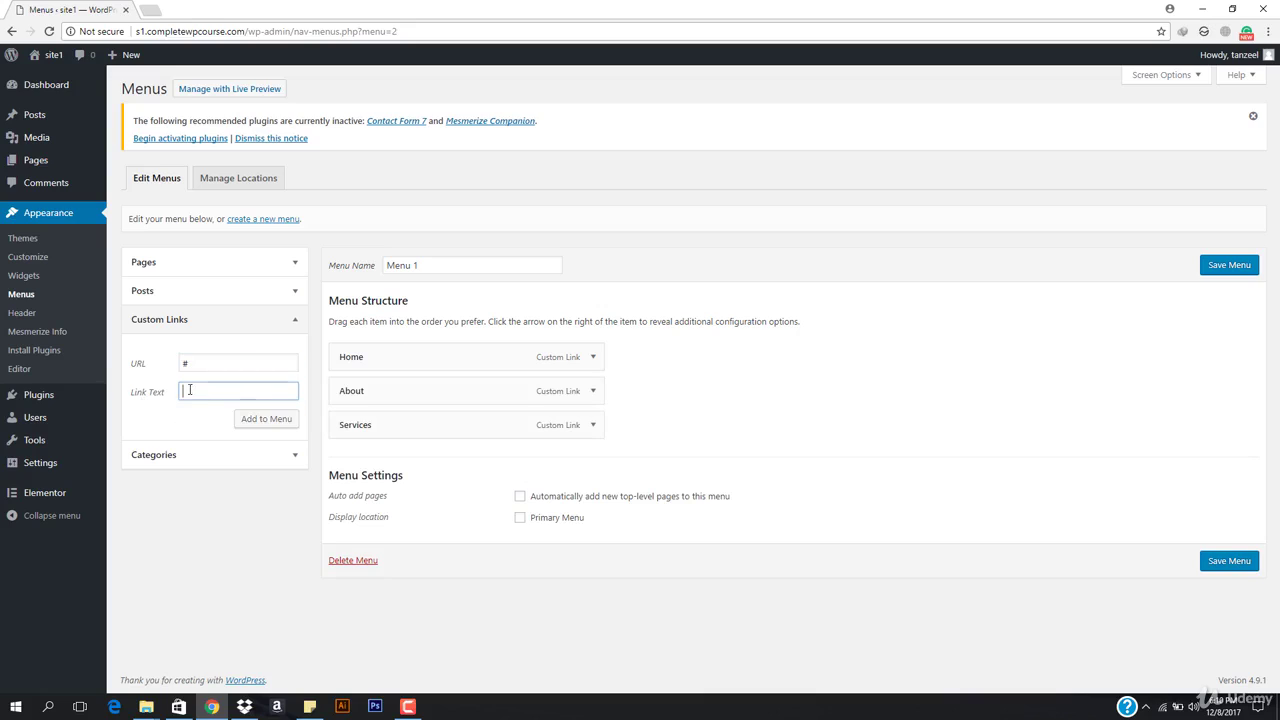
click(204, 390)
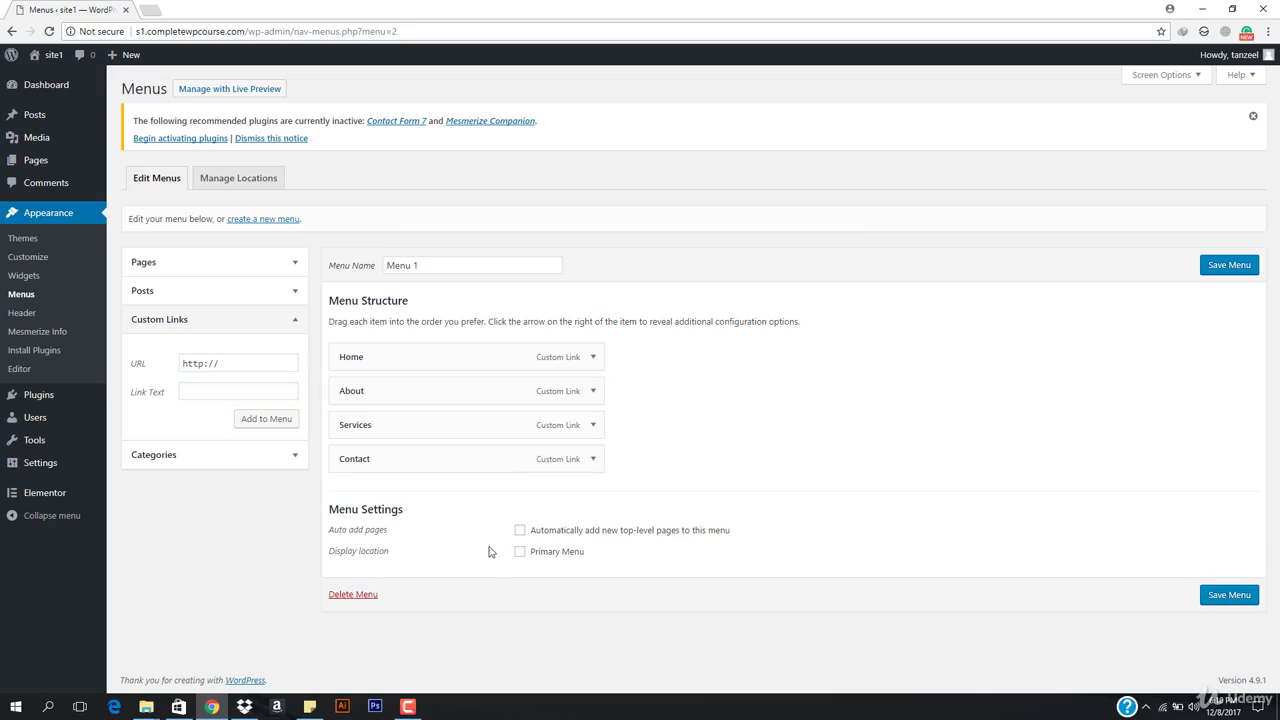
click(1228, 597)
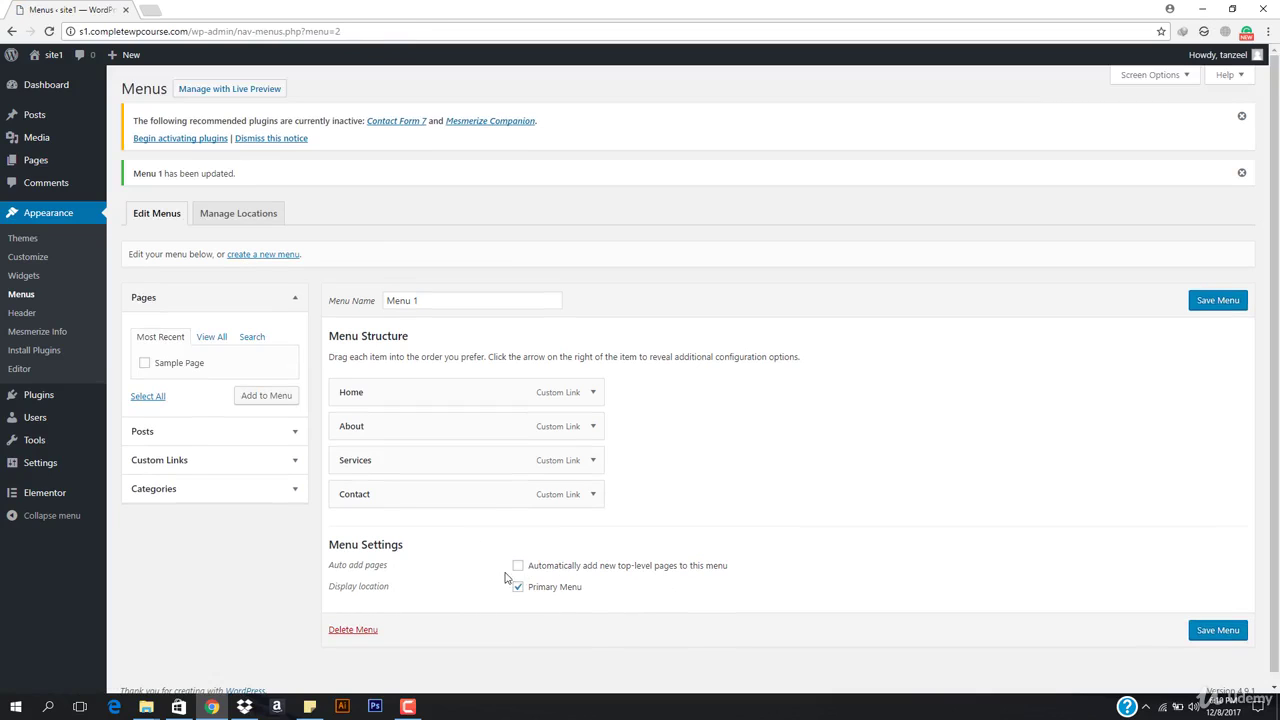
Open the live site in a new tab and examine its navigation menu, homepage layout and the Hello world! post
click(150, 10)
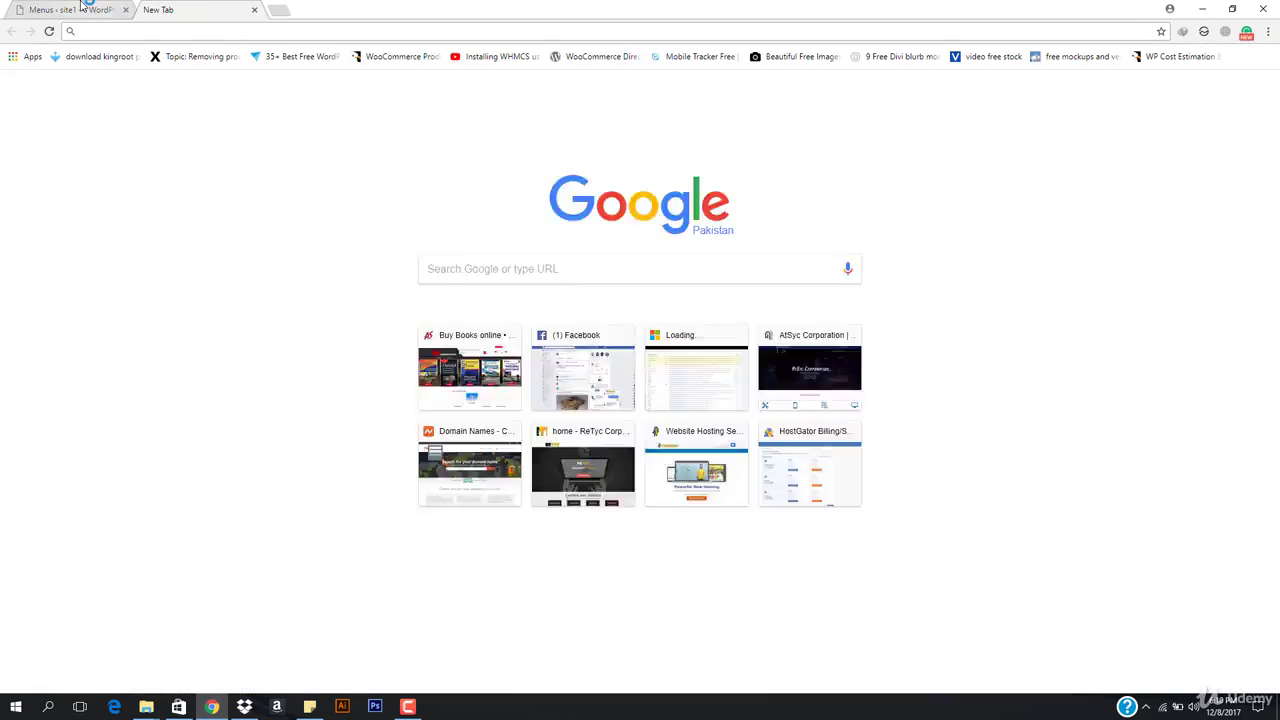
click(65, 10)
right_click(45, 78)
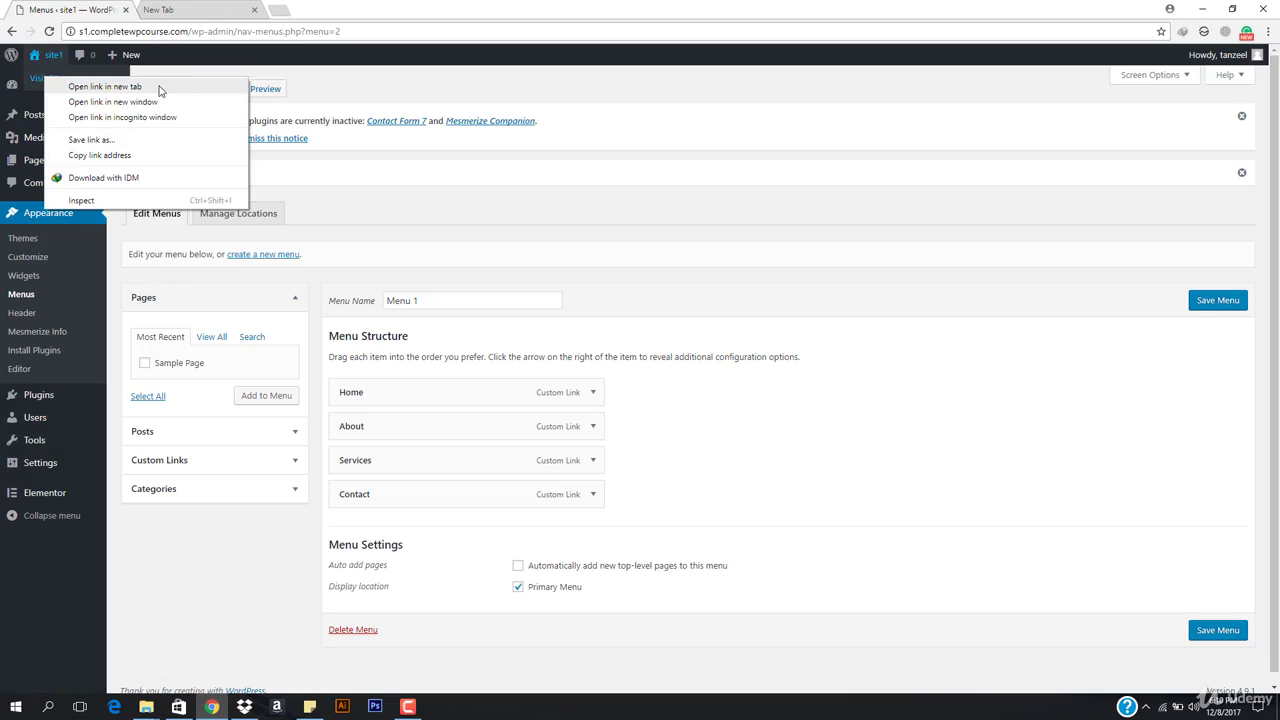
click(160, 87)
click(383, 10)
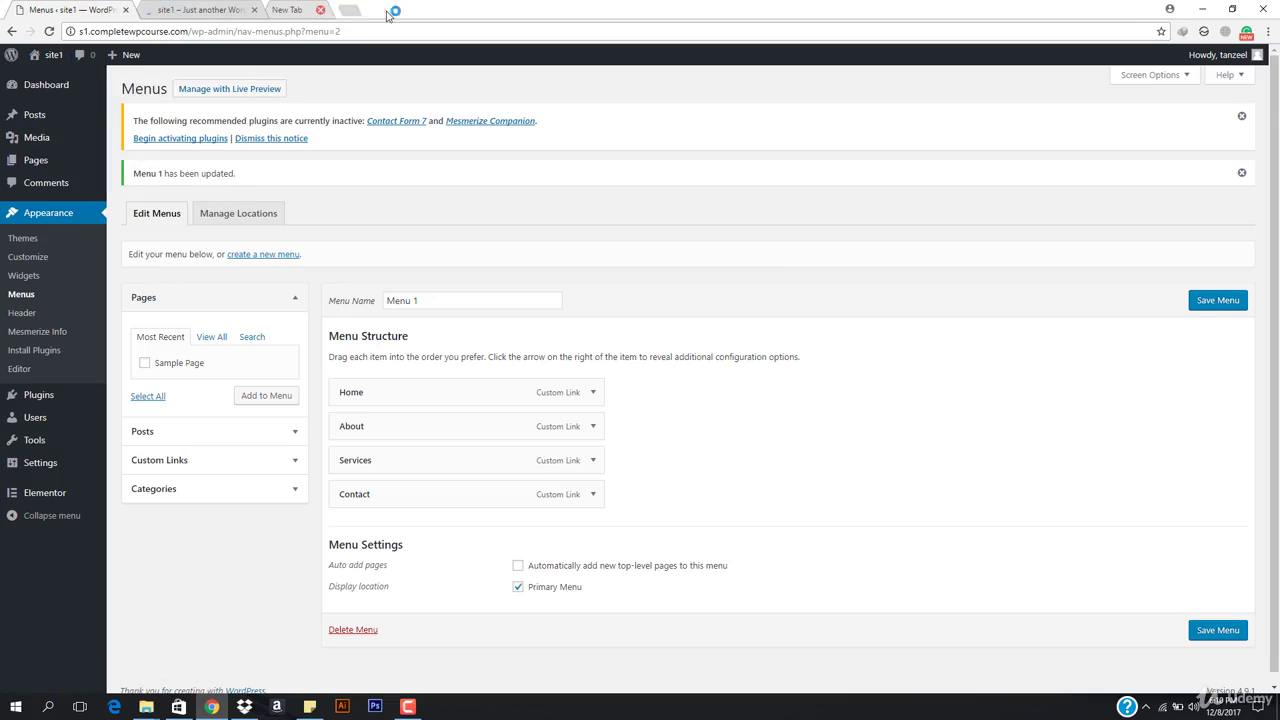
click(200, 10)
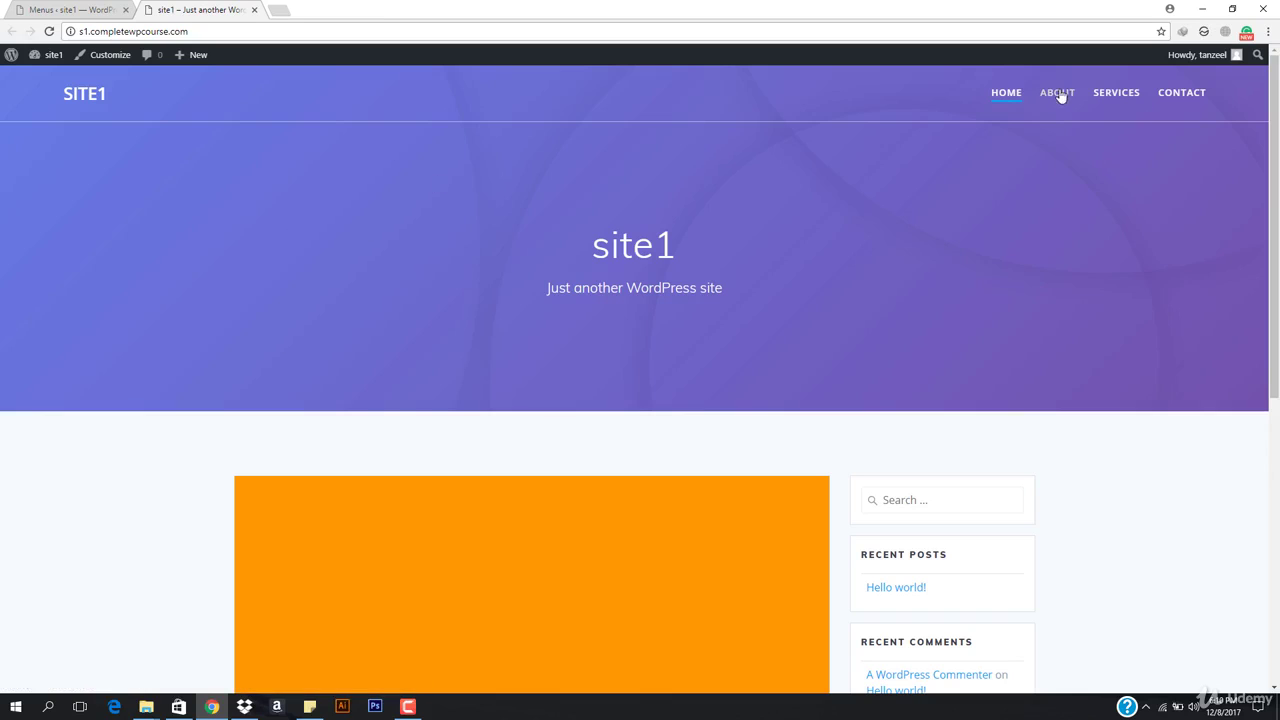
scroll(806, 328, down, 2)
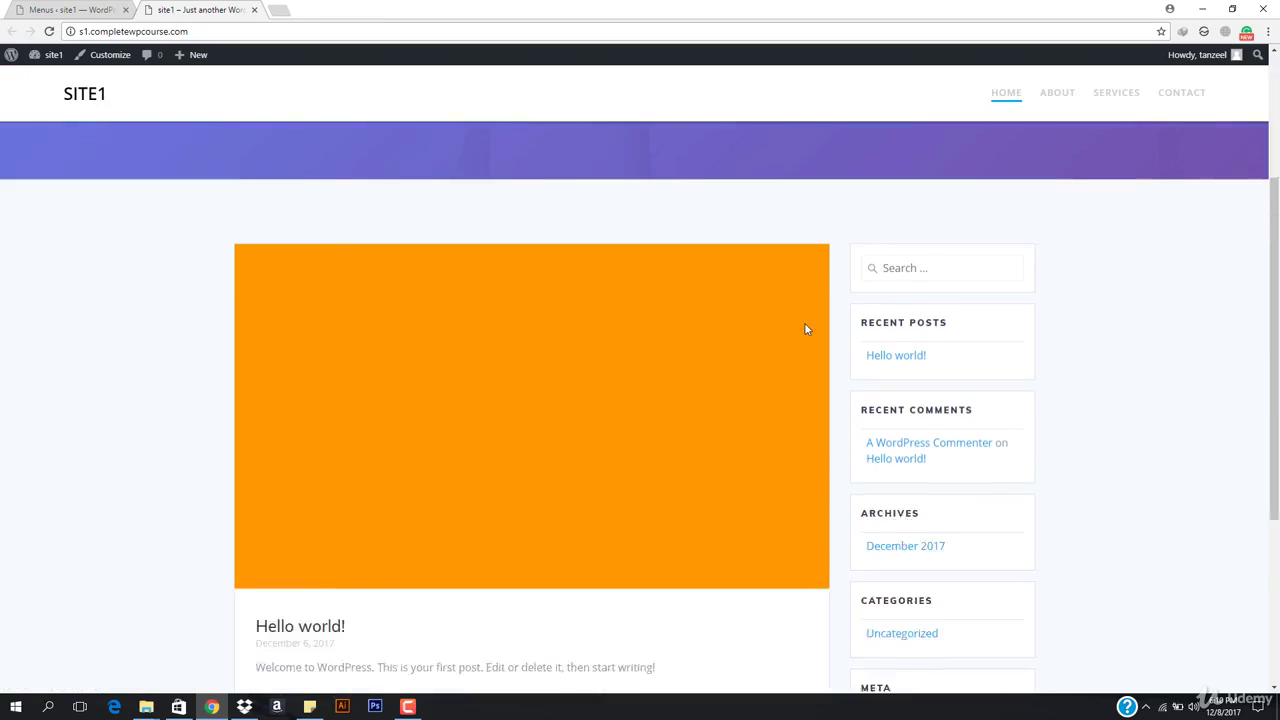
scroll(449, 609, down, 3)
scroll(463, 617, up, 5)
scroll(434, 461, down, 4)
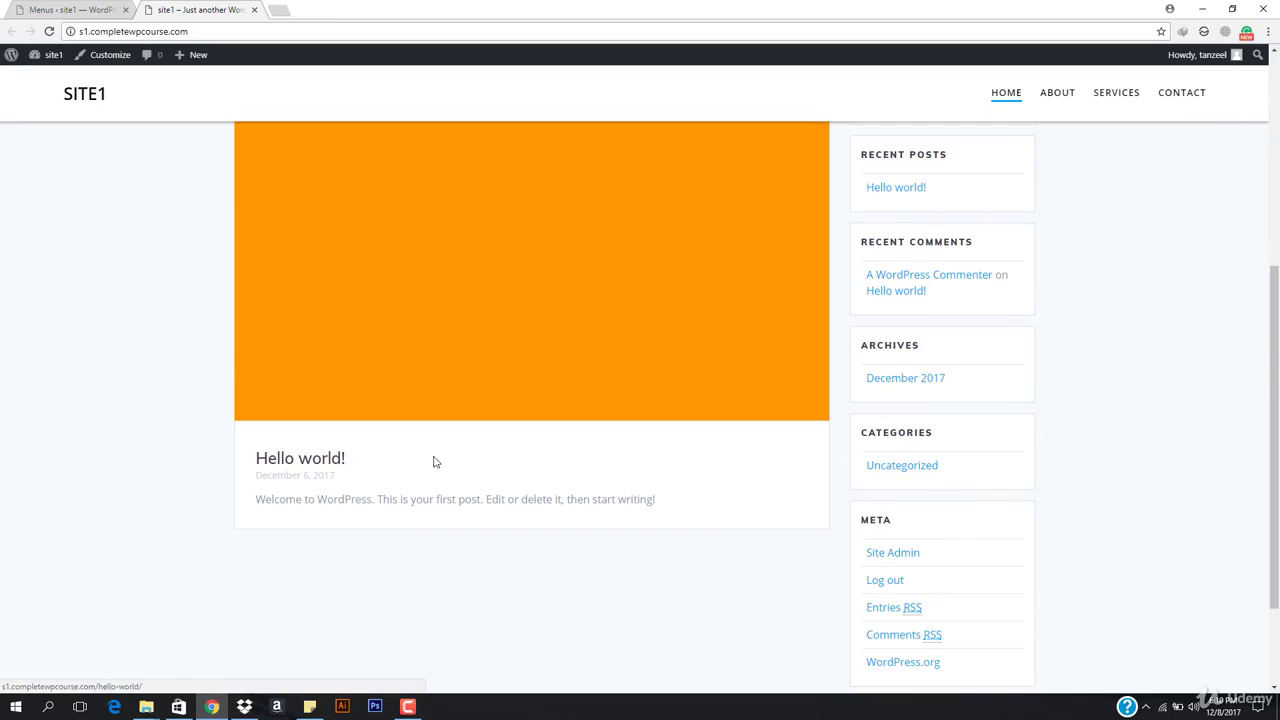
click(309, 455)
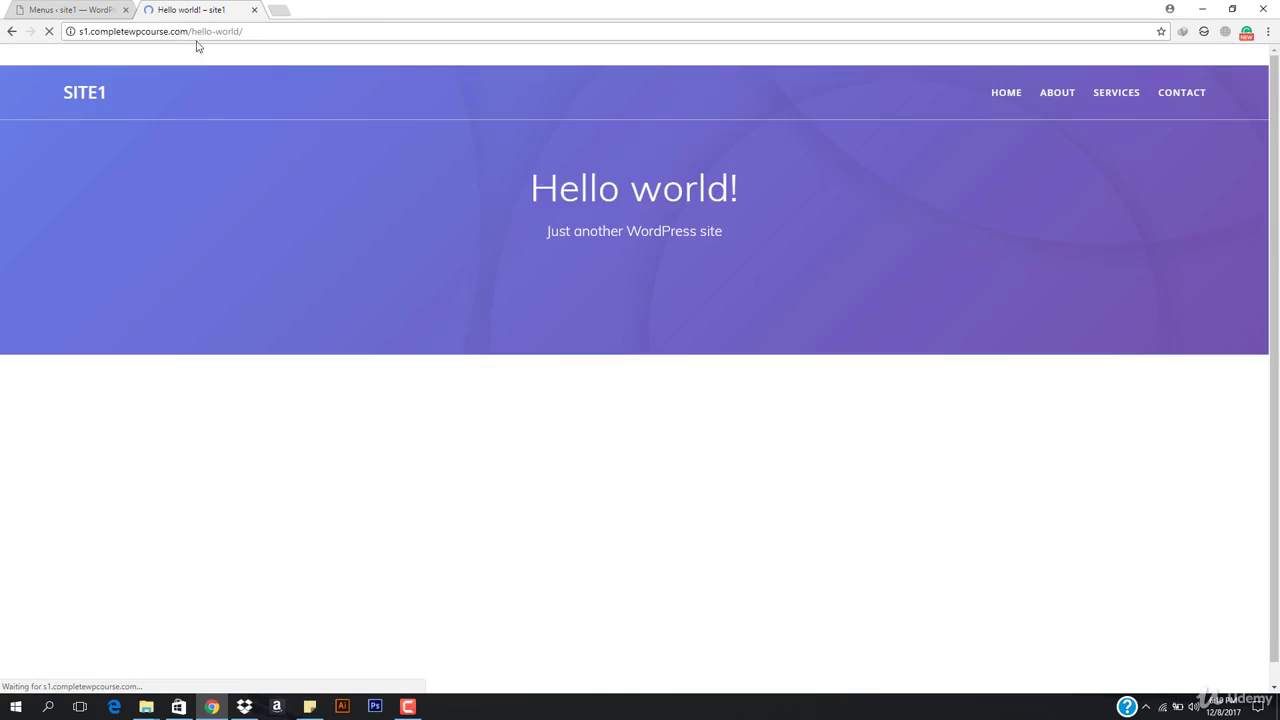
Create a new page titled "Home" in the site admin and publish it with the Default Template
click(65, 9)
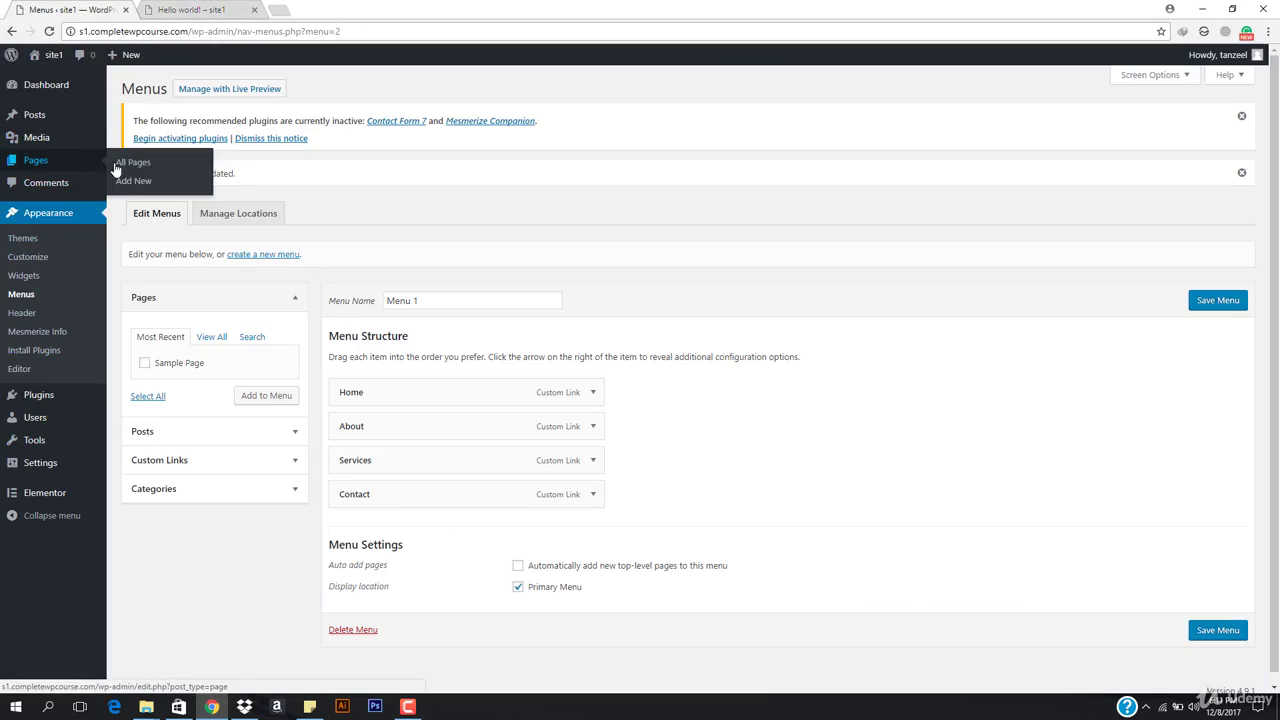
click(143, 183)
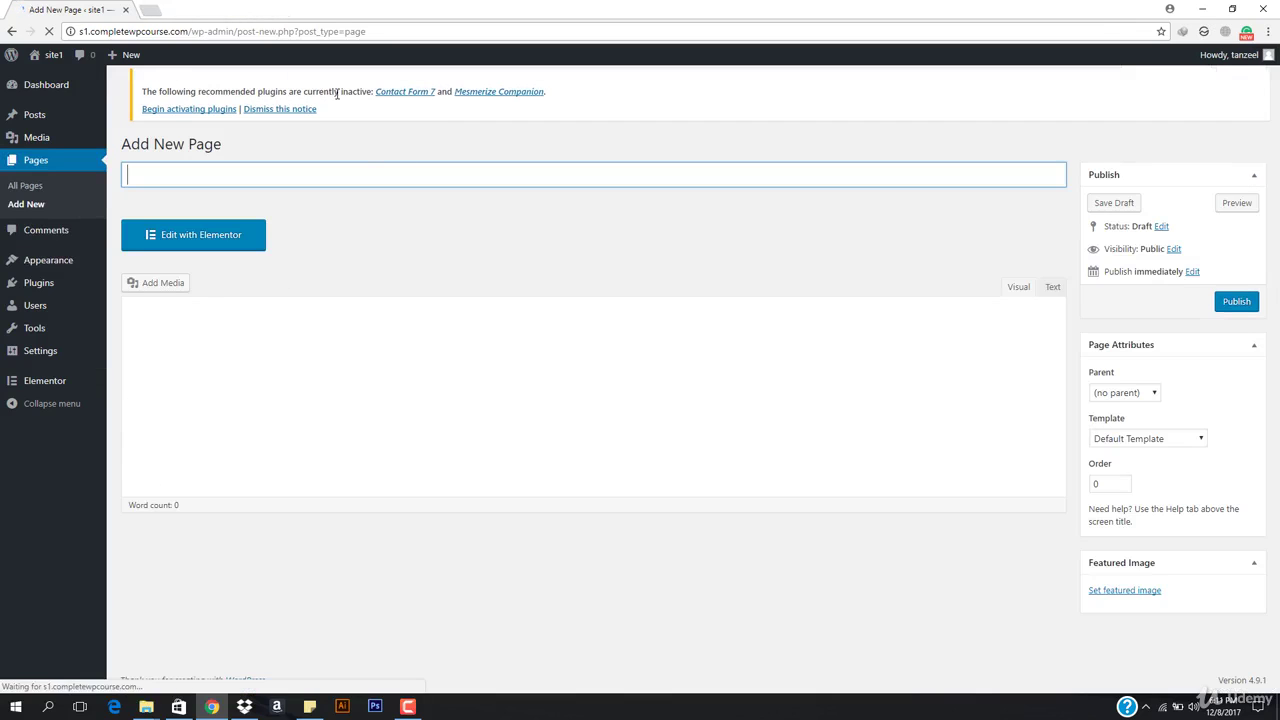
text(Home)
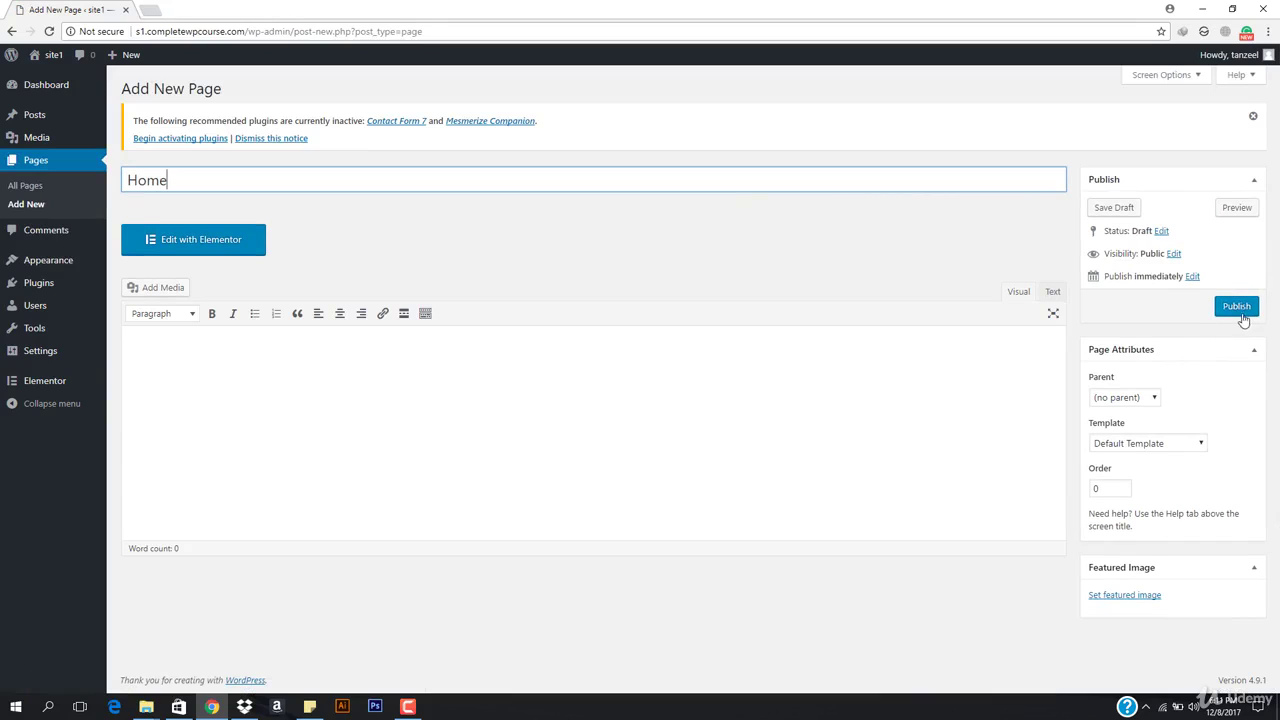
click(1150, 443)
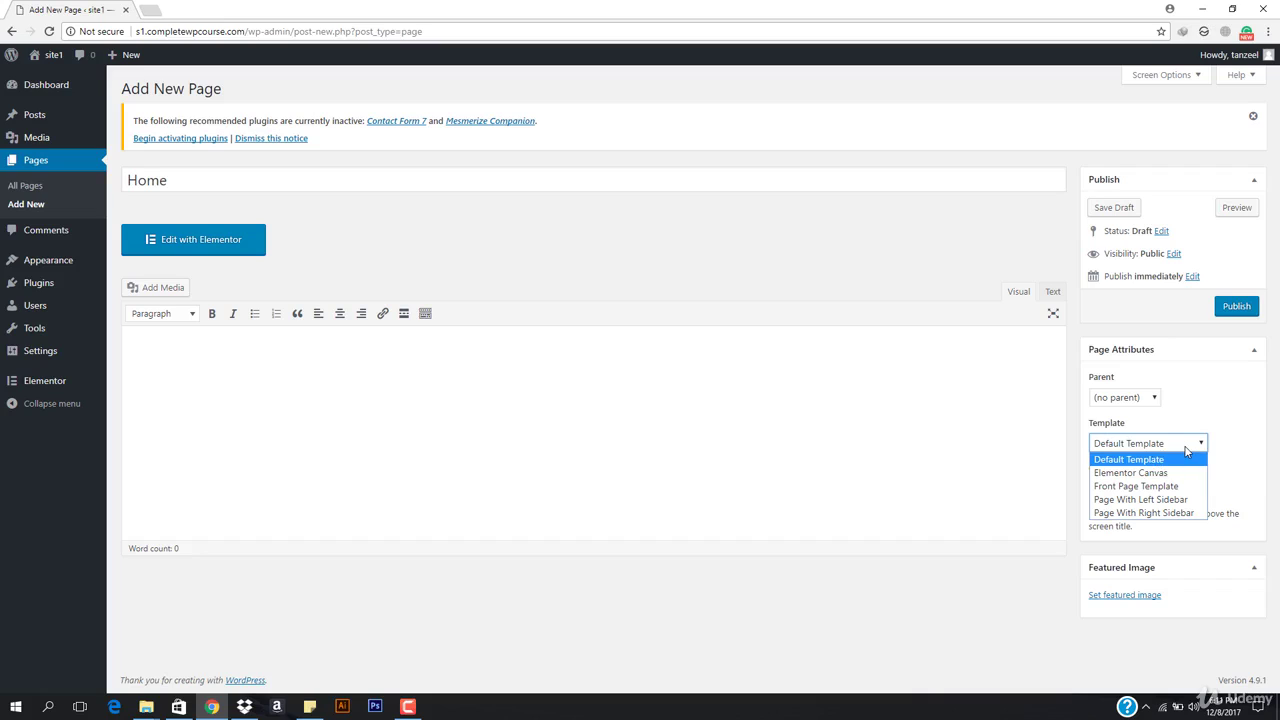
click(1188, 450)
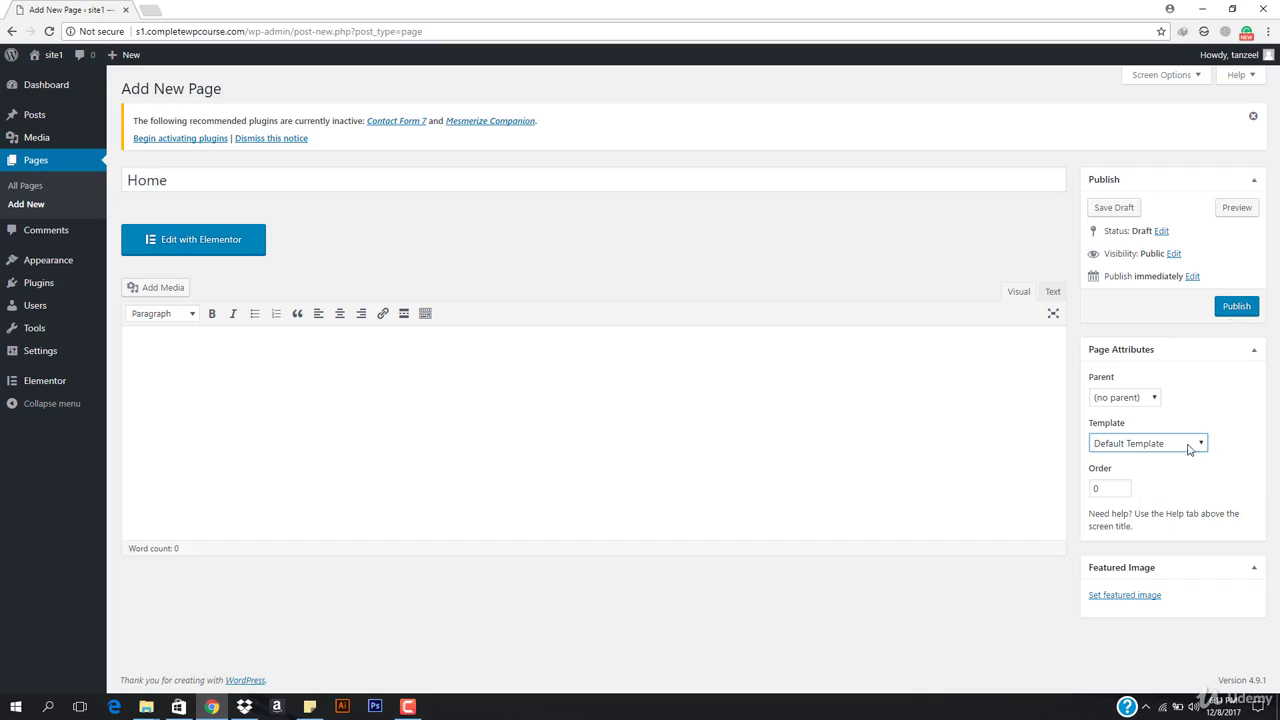
click(1237, 308)
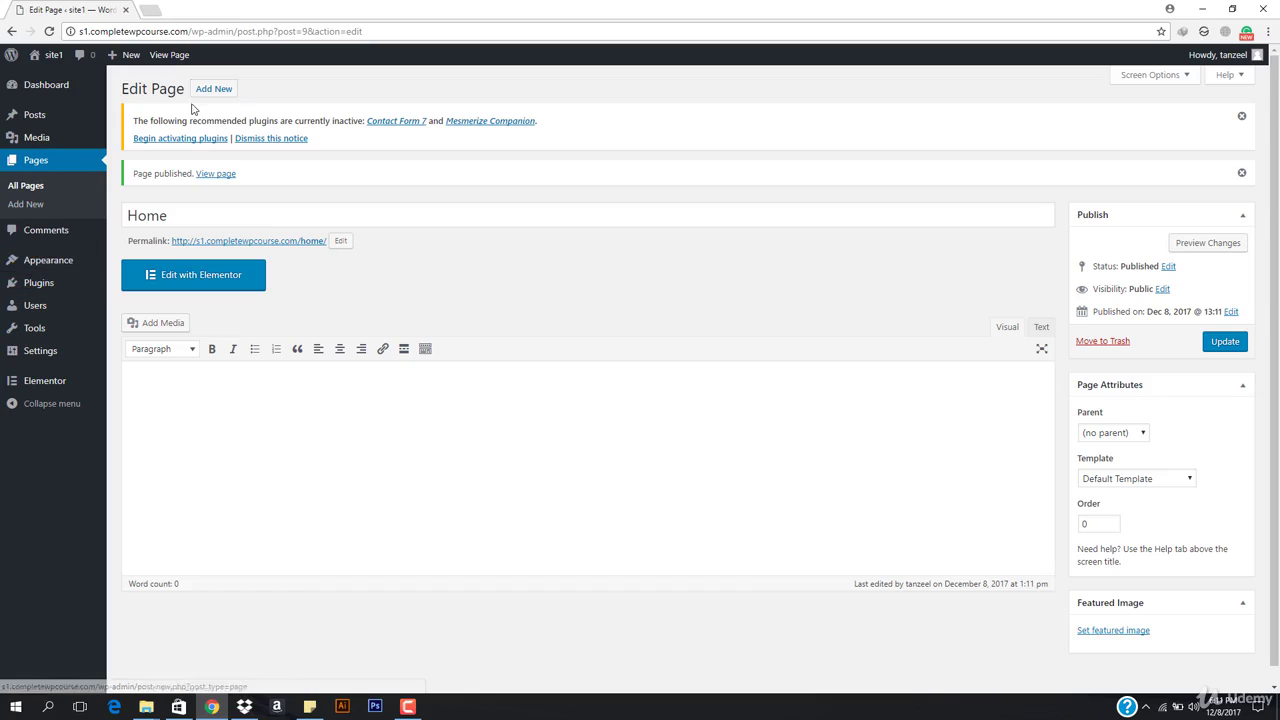
Add another new page titled "Blog" and publish it
click(210, 90)
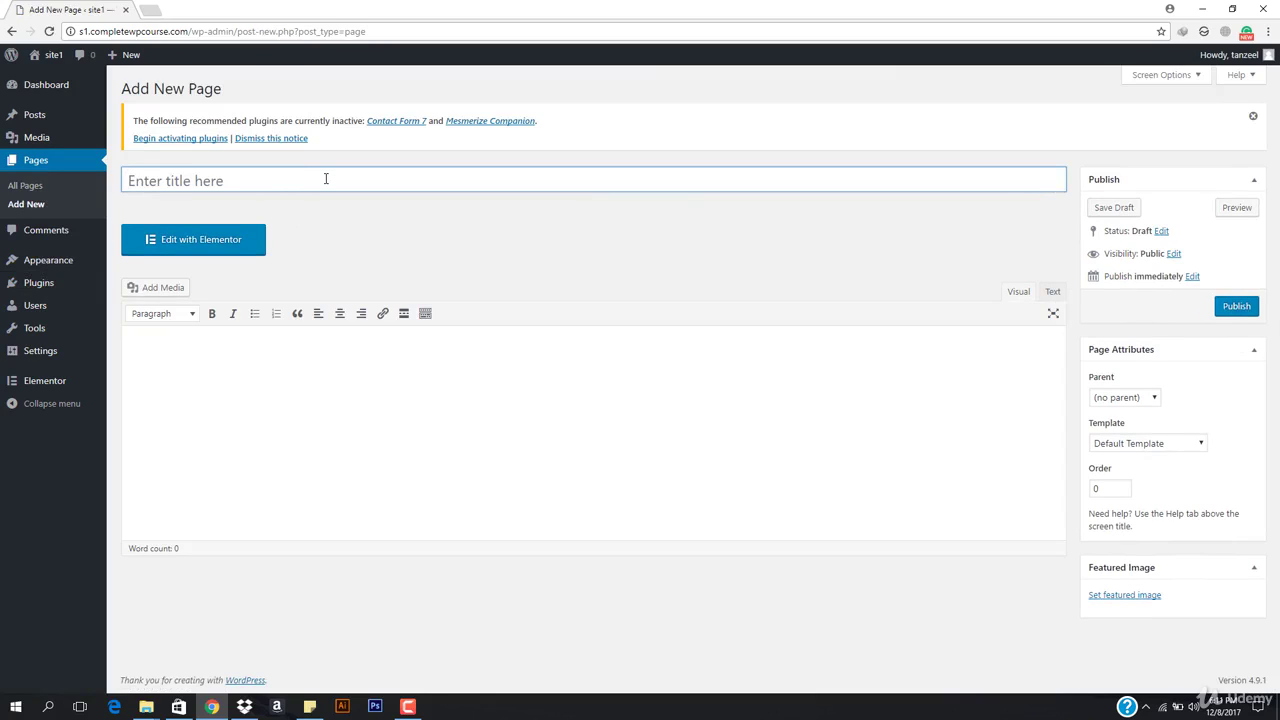
text(Blog)
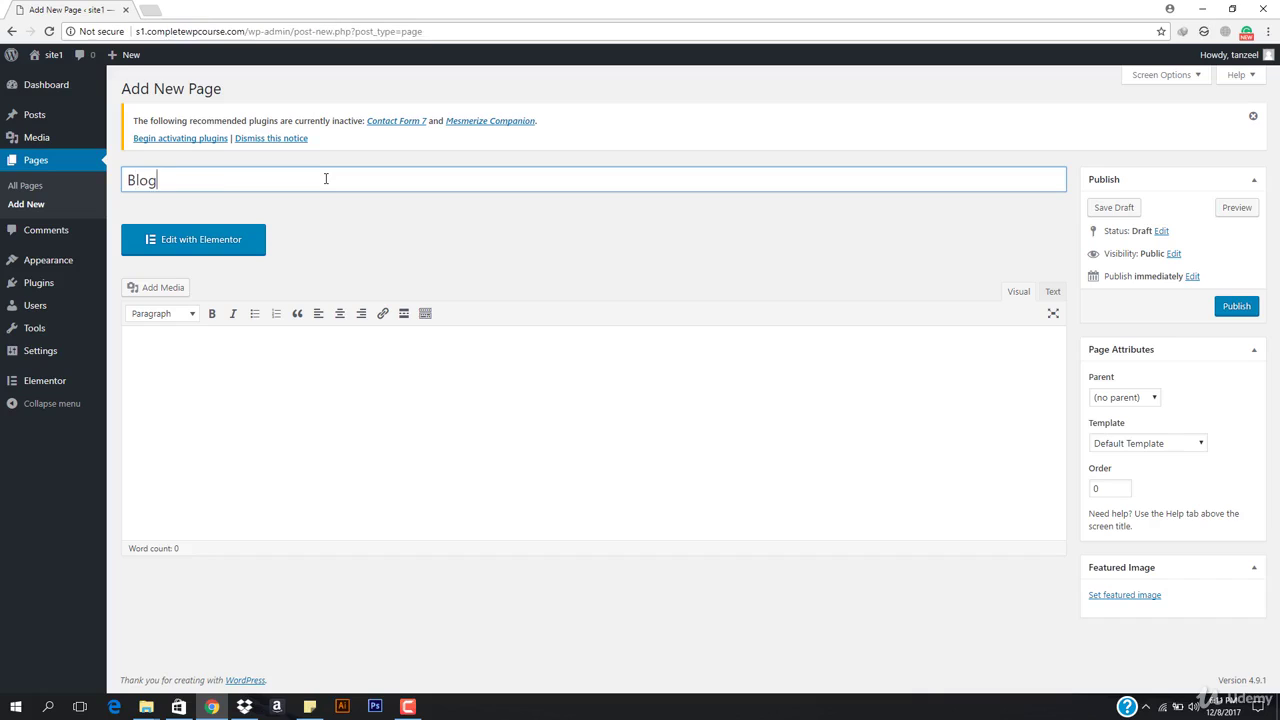
click(1250, 308)
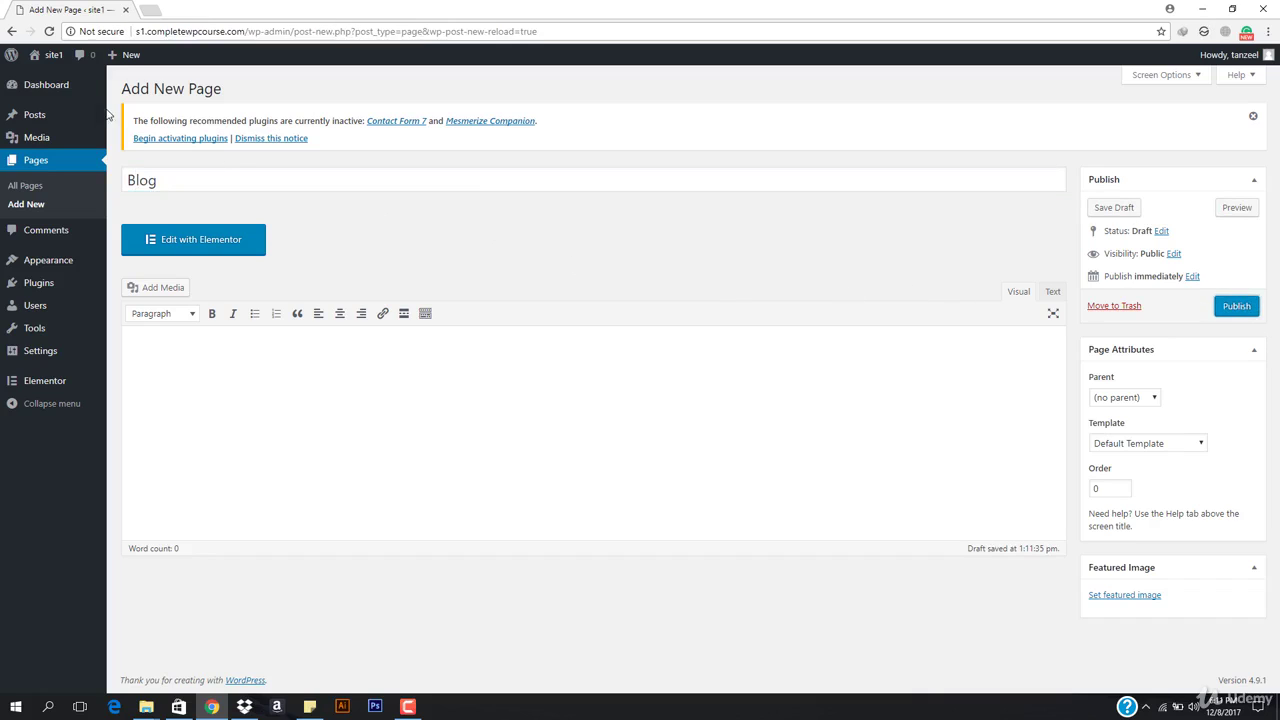
click(1240, 308)
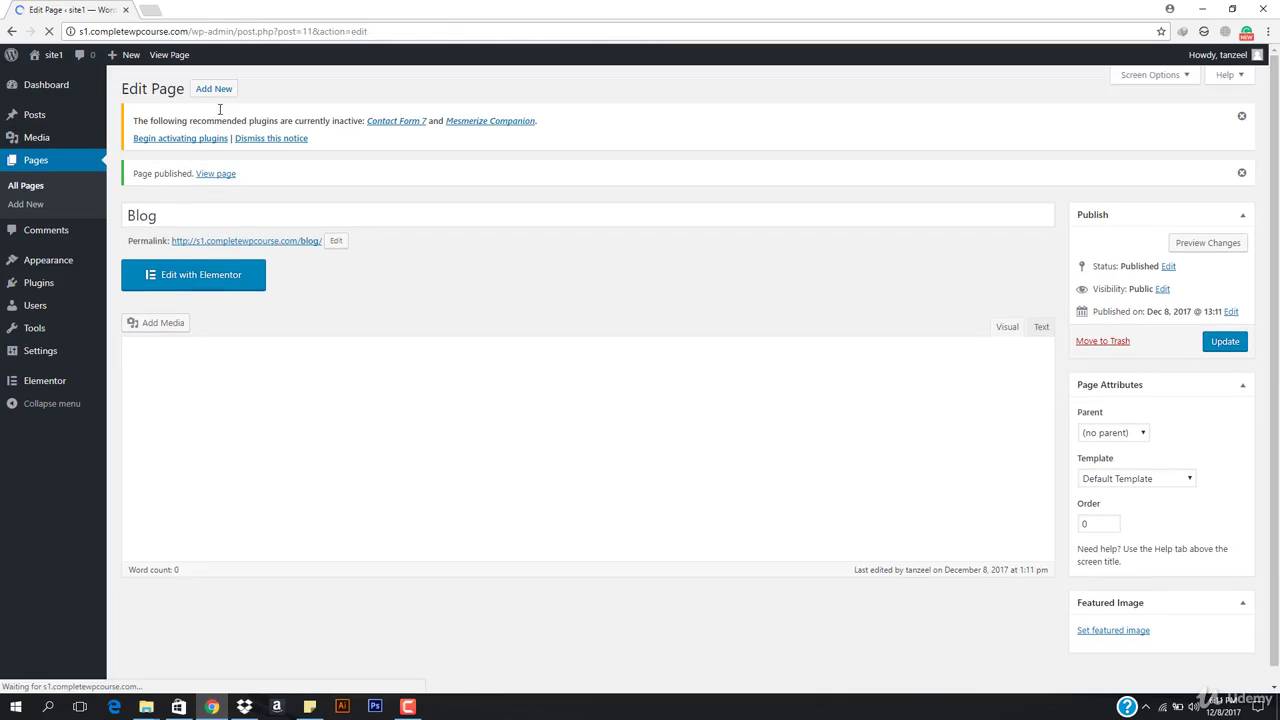
Activate the recommended plugins Contact Form 7 and Mesmerize Companion together with a bulk action
click(204, 139)
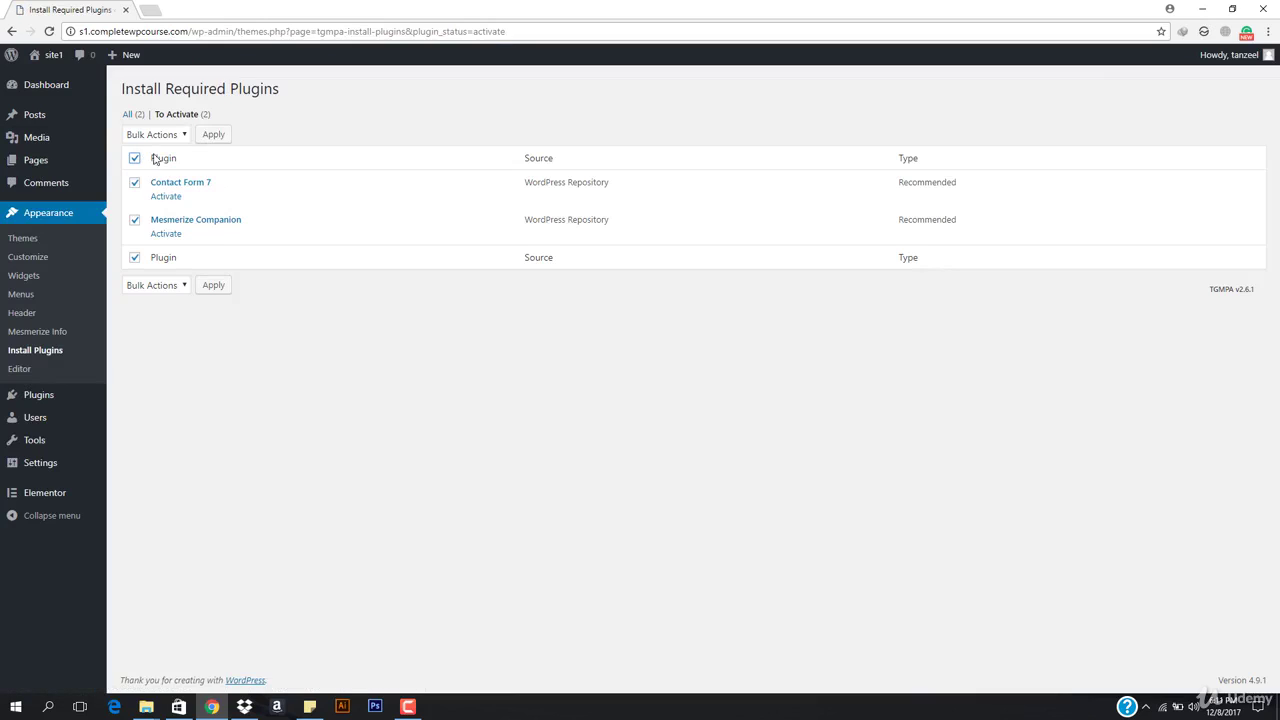
click(166, 137)
click(150, 171)
click(216, 137)
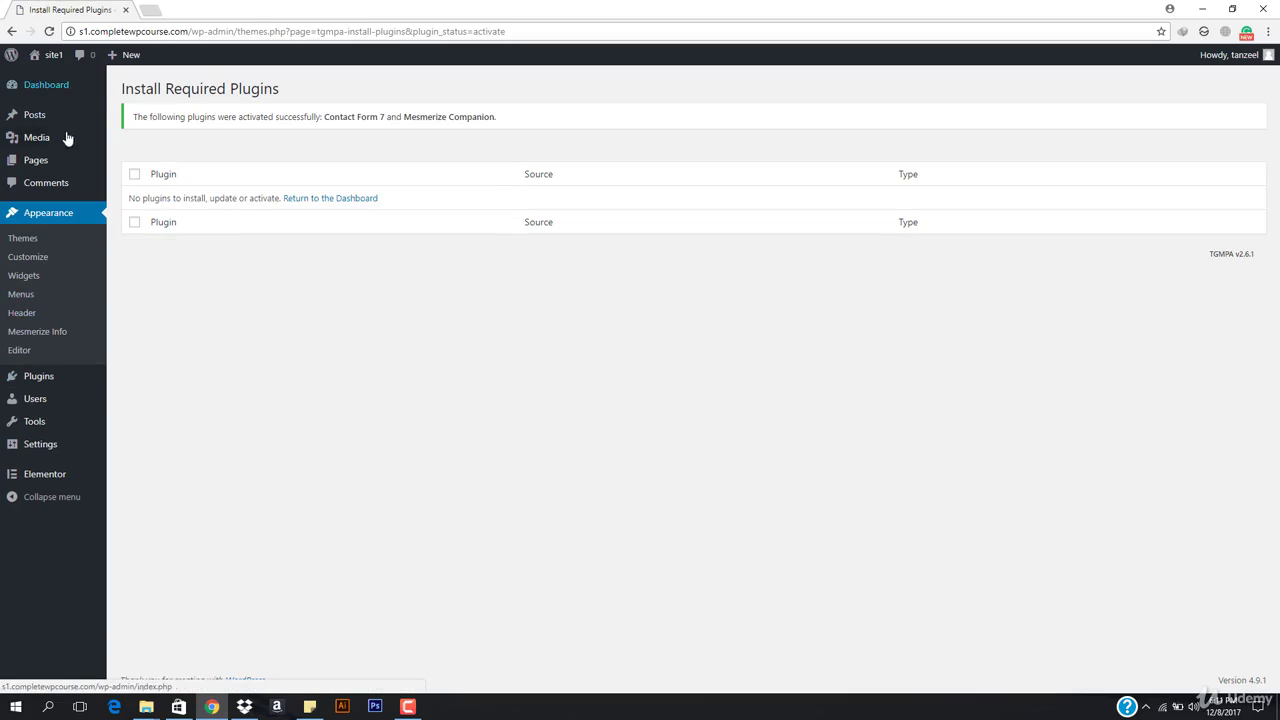
Open the live site in a new tab and examine the homepage sections from the header down to Latest News
mouse_move(46, 56)
right_click(50, 82)
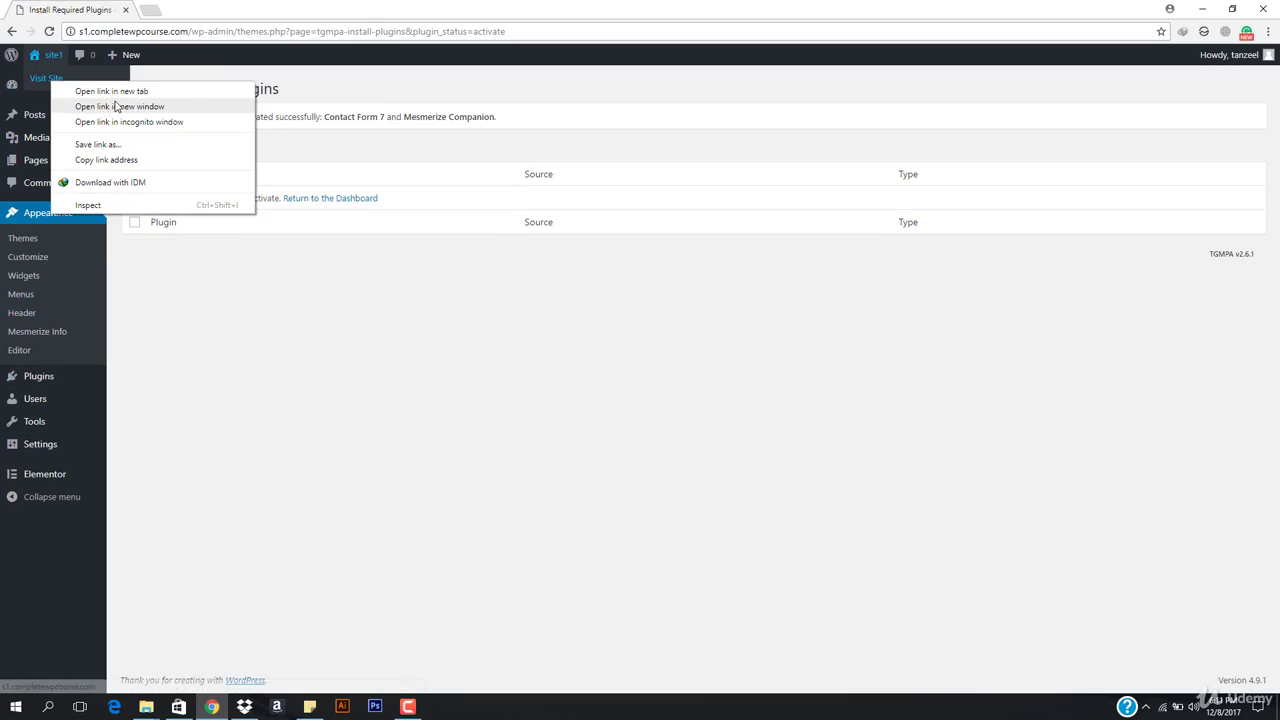
click(115, 90)
key(ctrl+Tab)
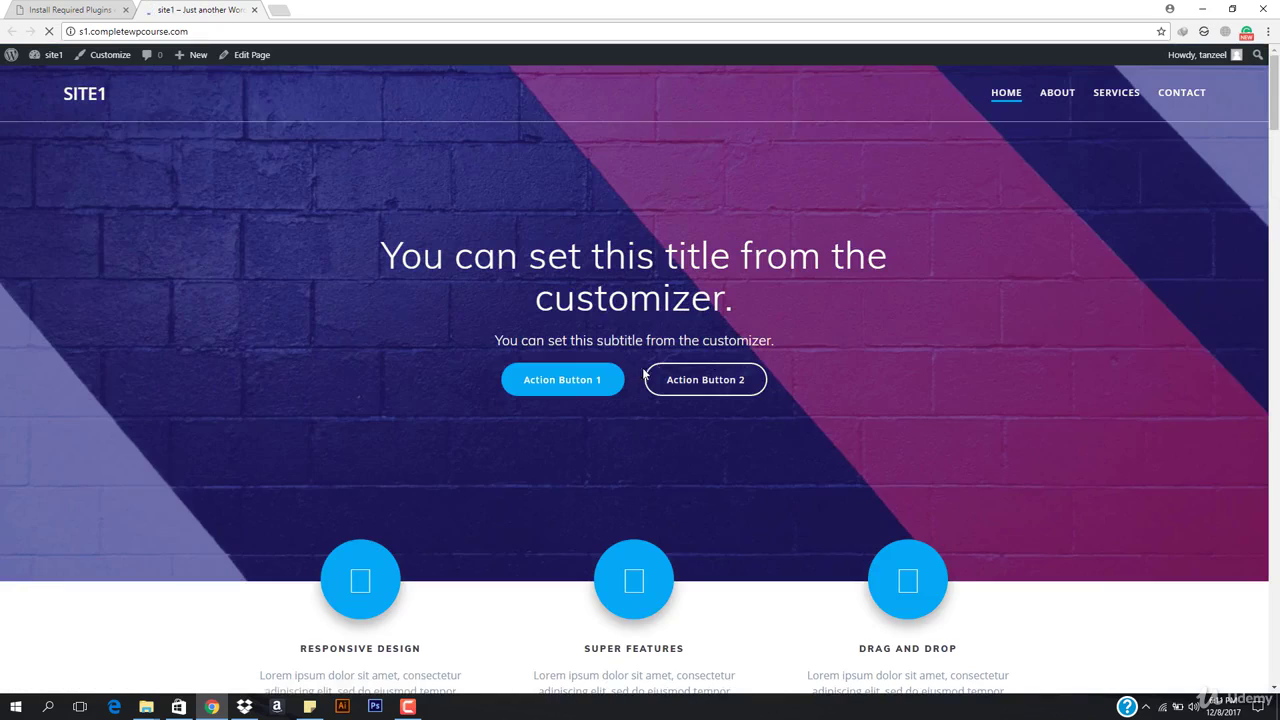
scroll(494, 397, down, 2)
scroll(494, 397, down, 12)
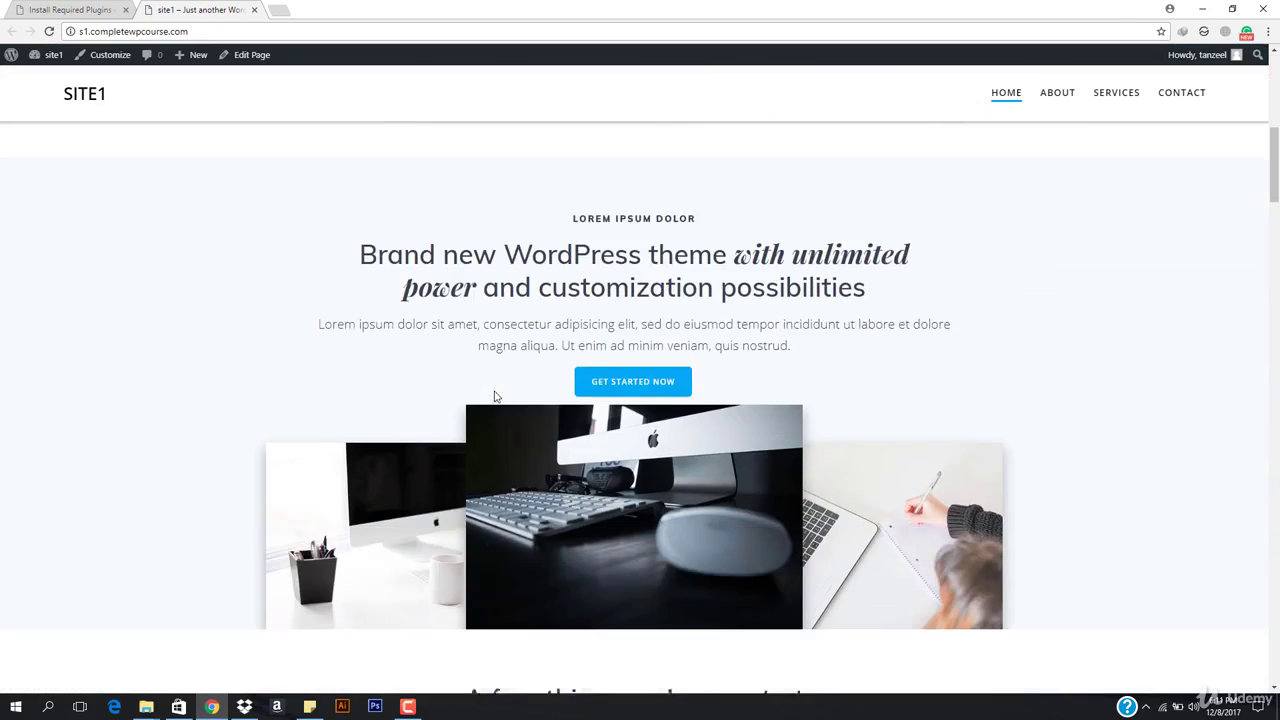
scroll(494, 397, down, 12)
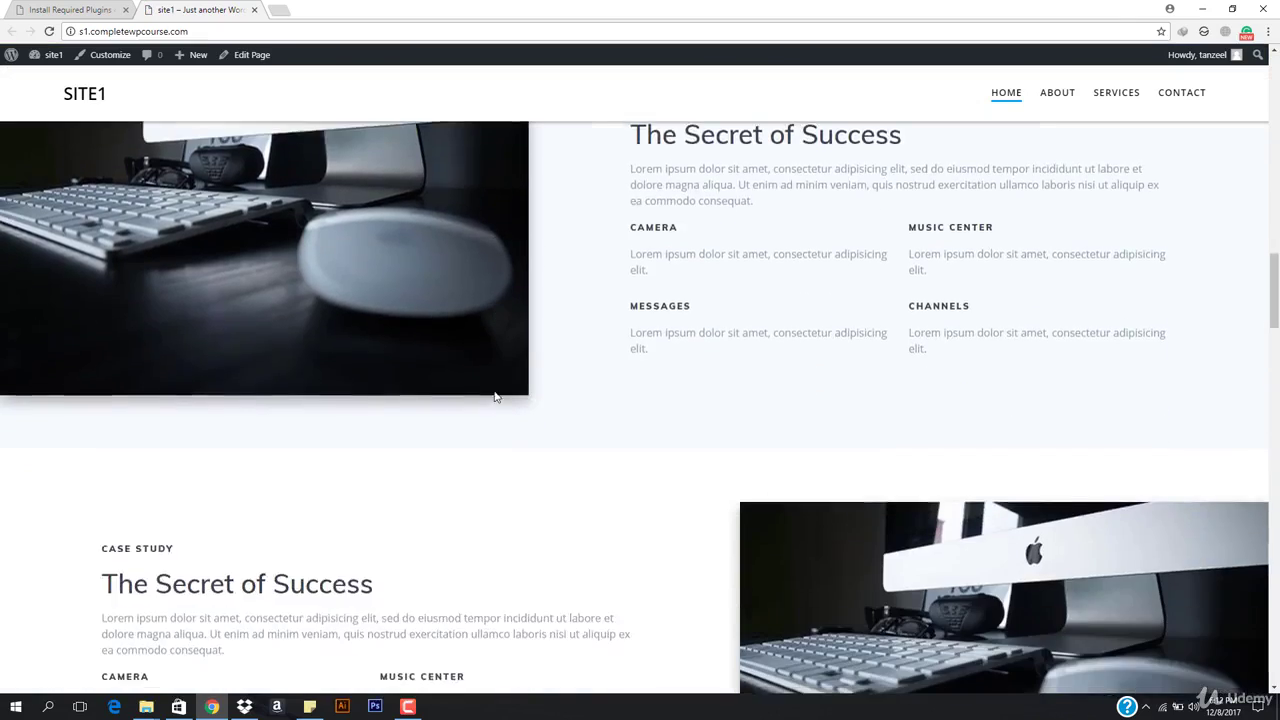
scroll(494, 390, down, 10)
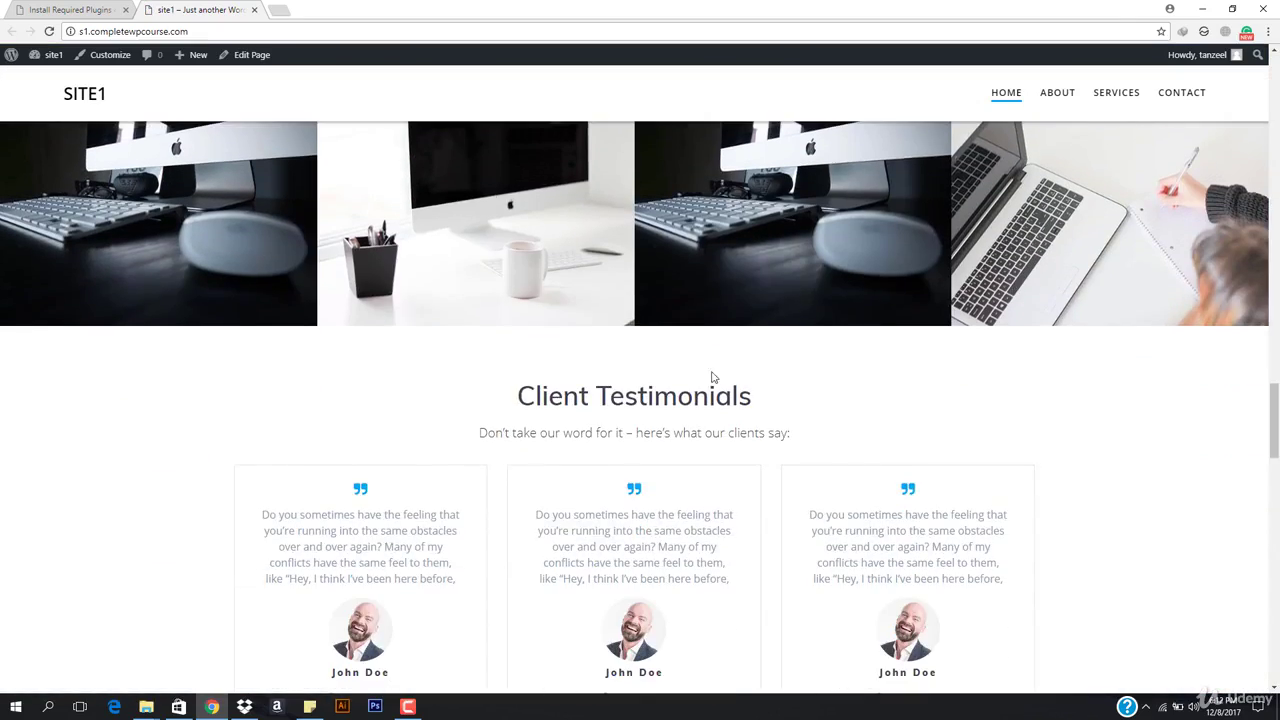
scroll(466, 410, down, 4)
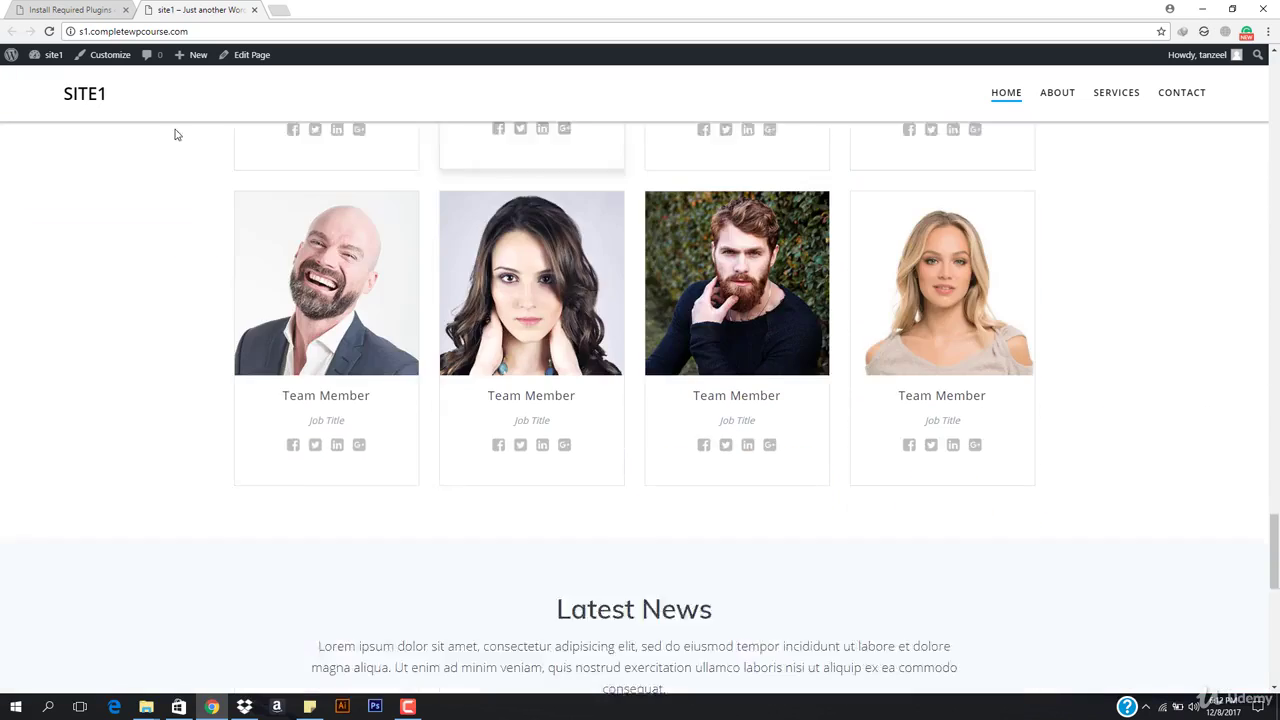
Return to the site admin, look through the General and Writing settings, and open the Reading settings
click(28, 9)
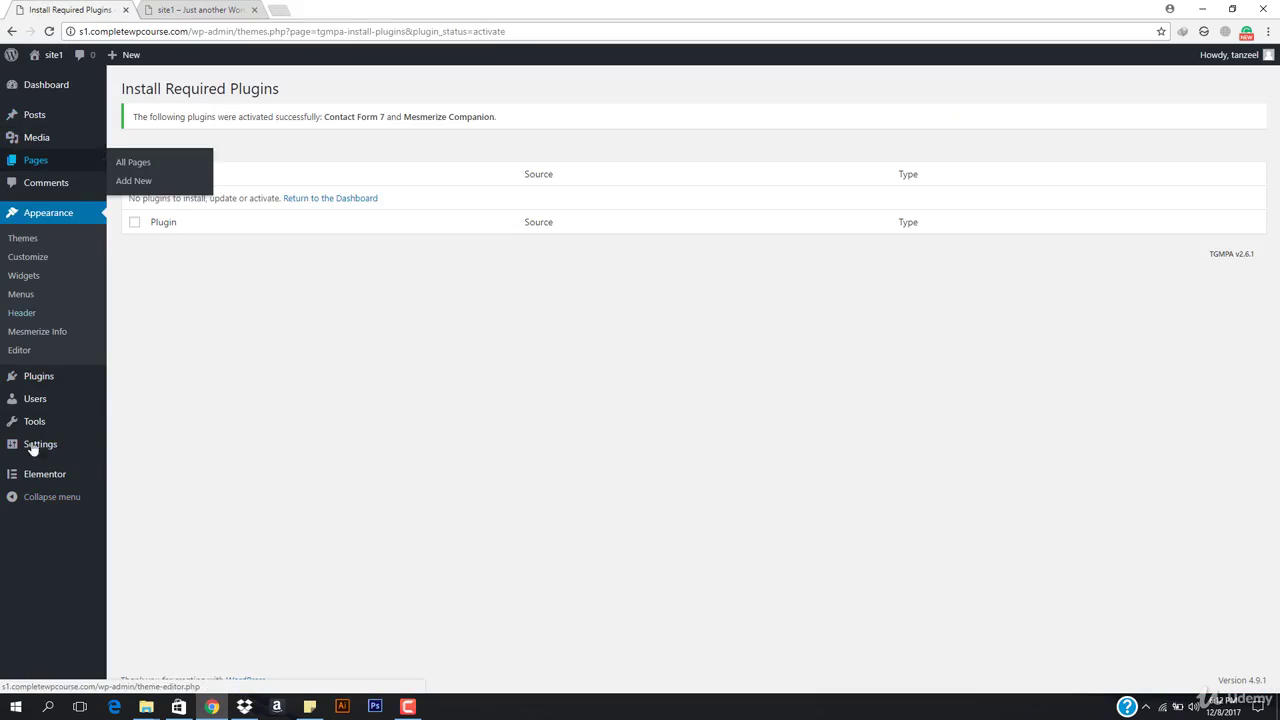
mouse_move(45, 447)
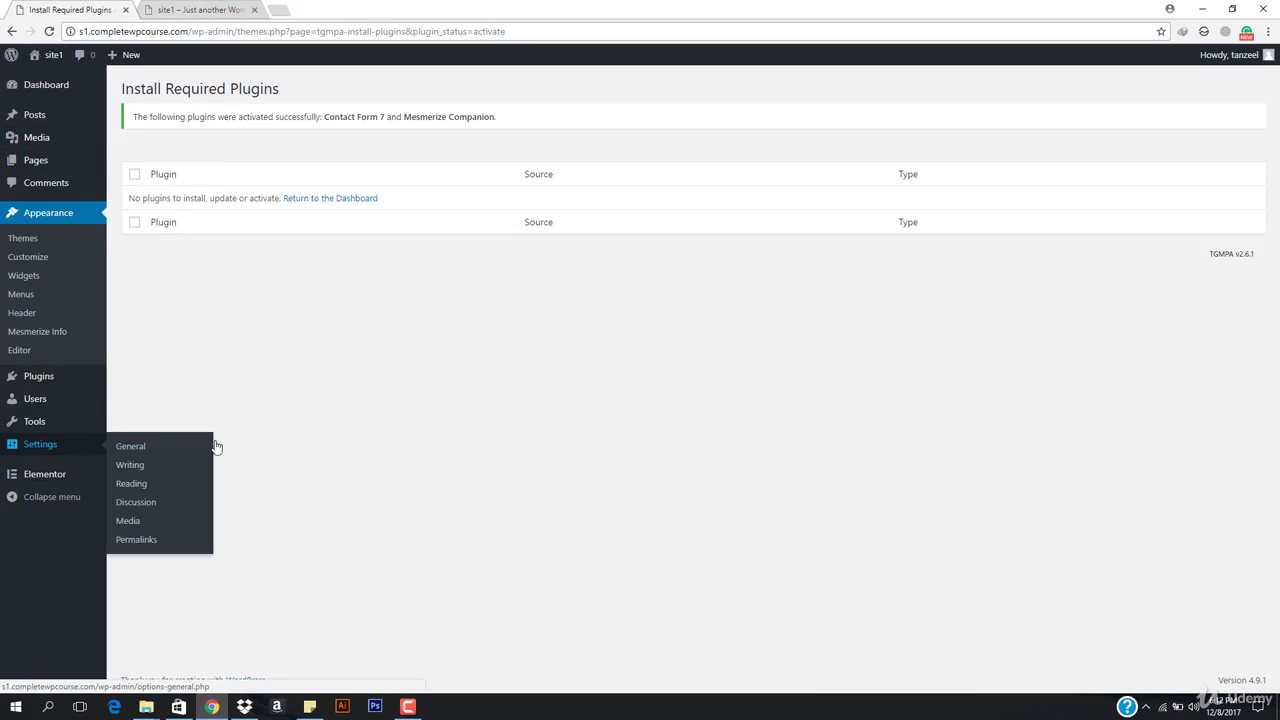
click(133, 449)
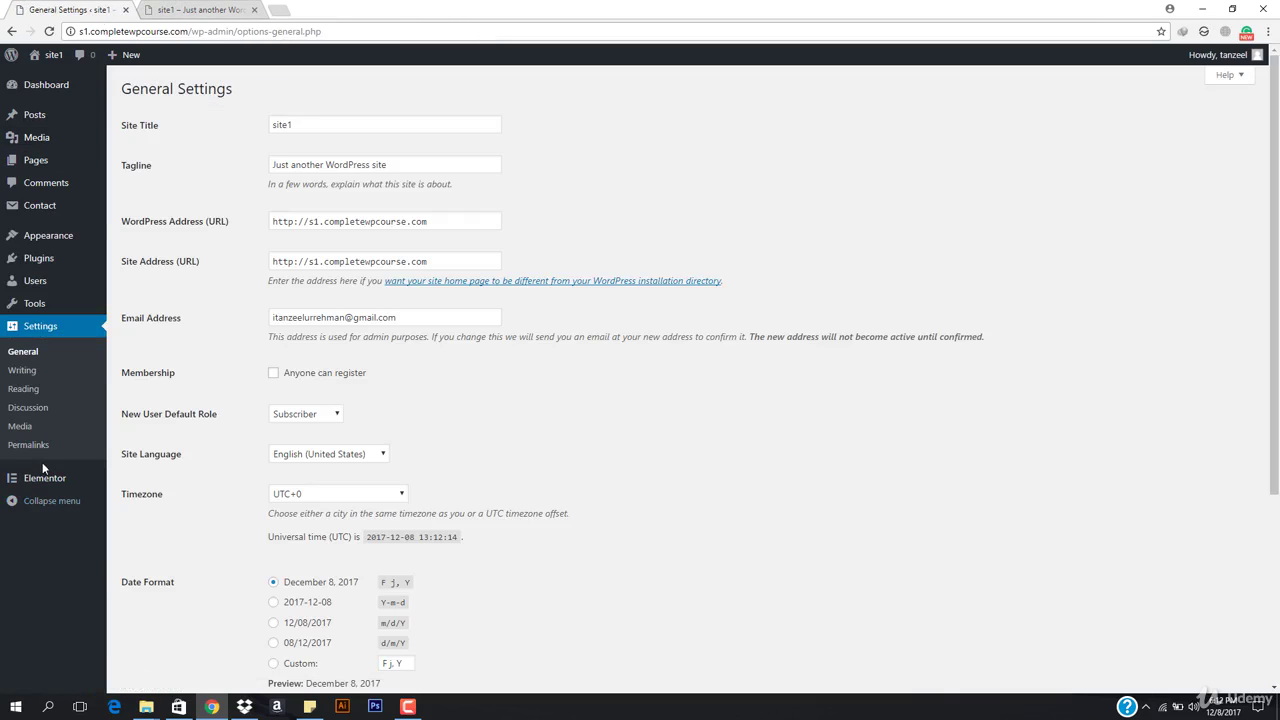
click(24, 370)
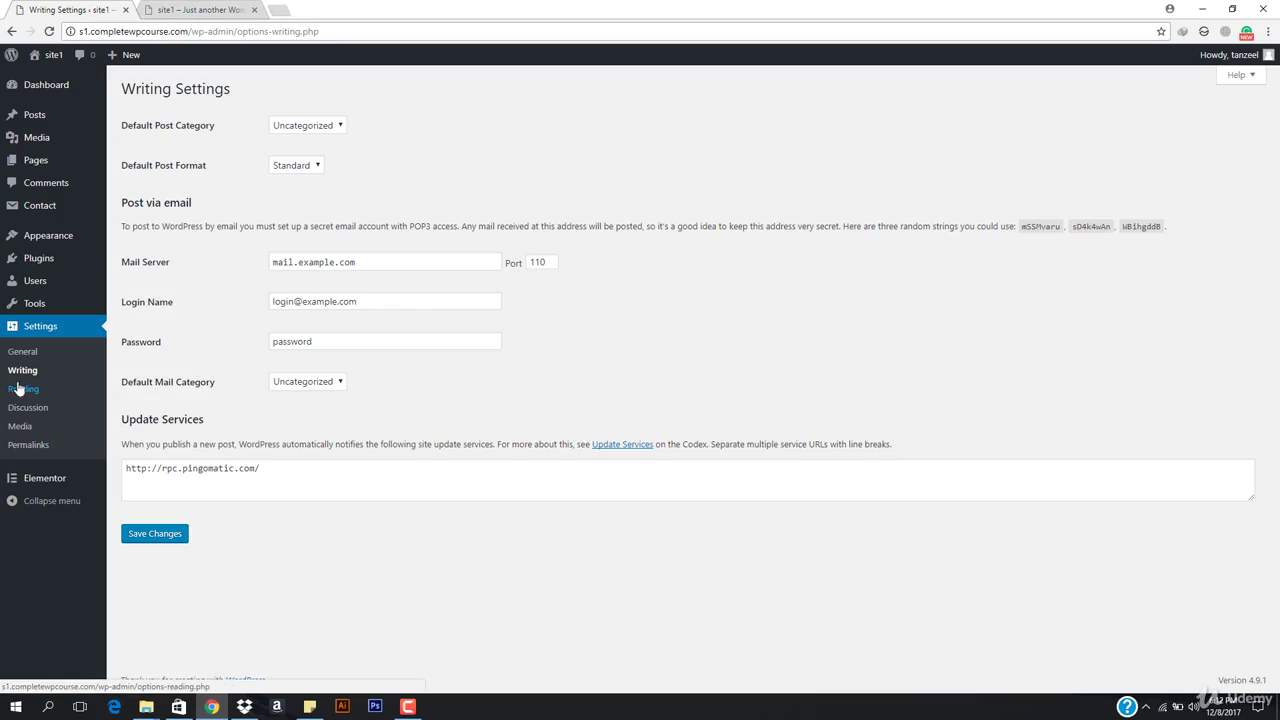
click(24, 394)
Check the live homepage down to its Contact us section and footer, and return to the Reading settings
click(195, 10)
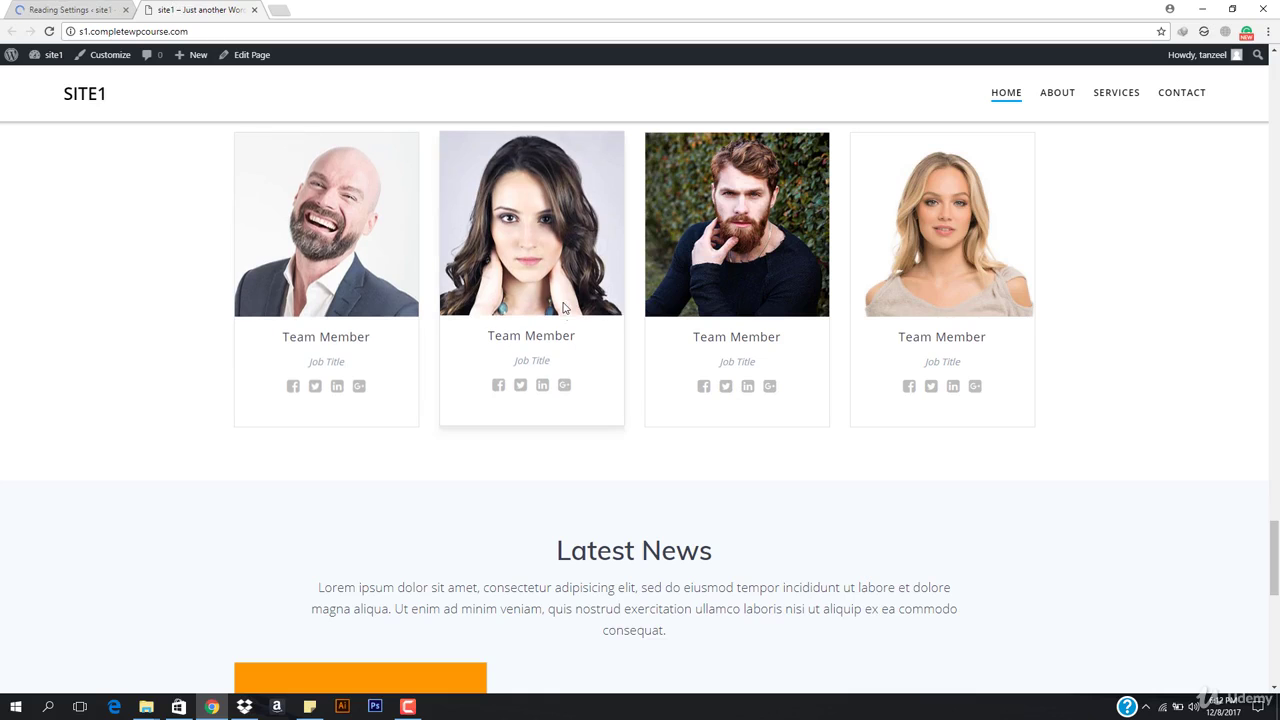
scroll(543, 369, down, 8)
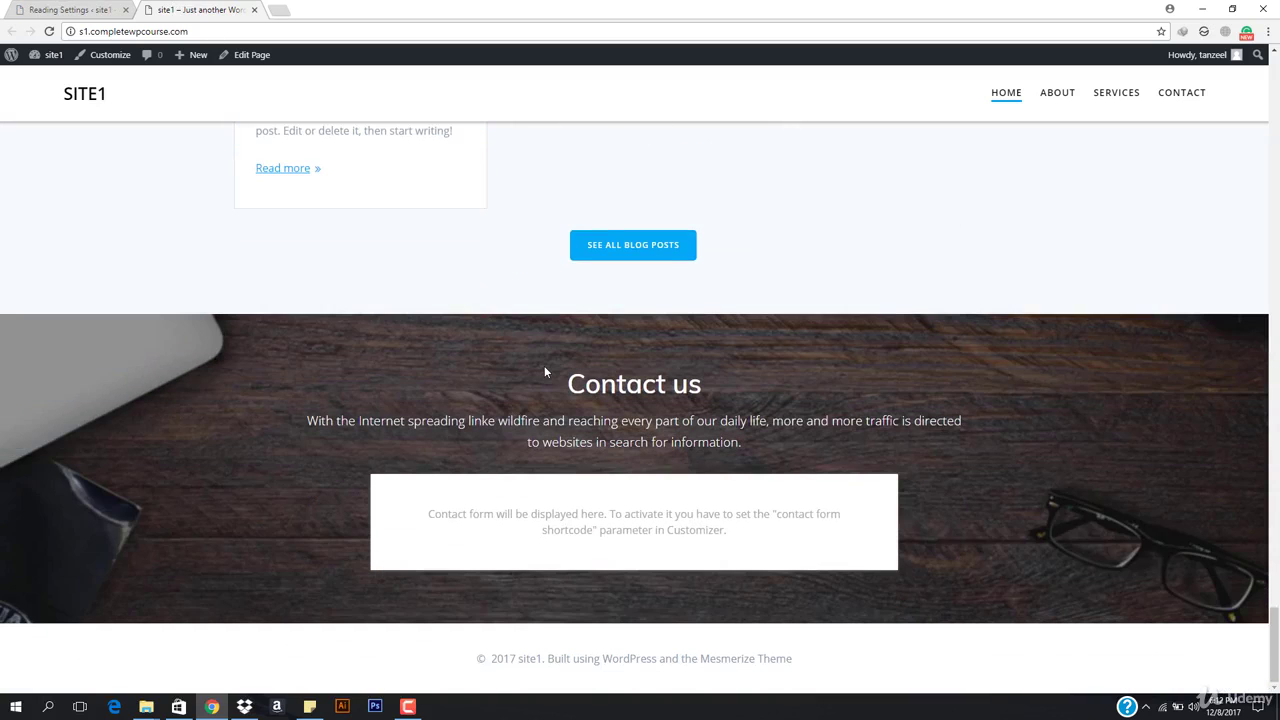
click(80, 9)
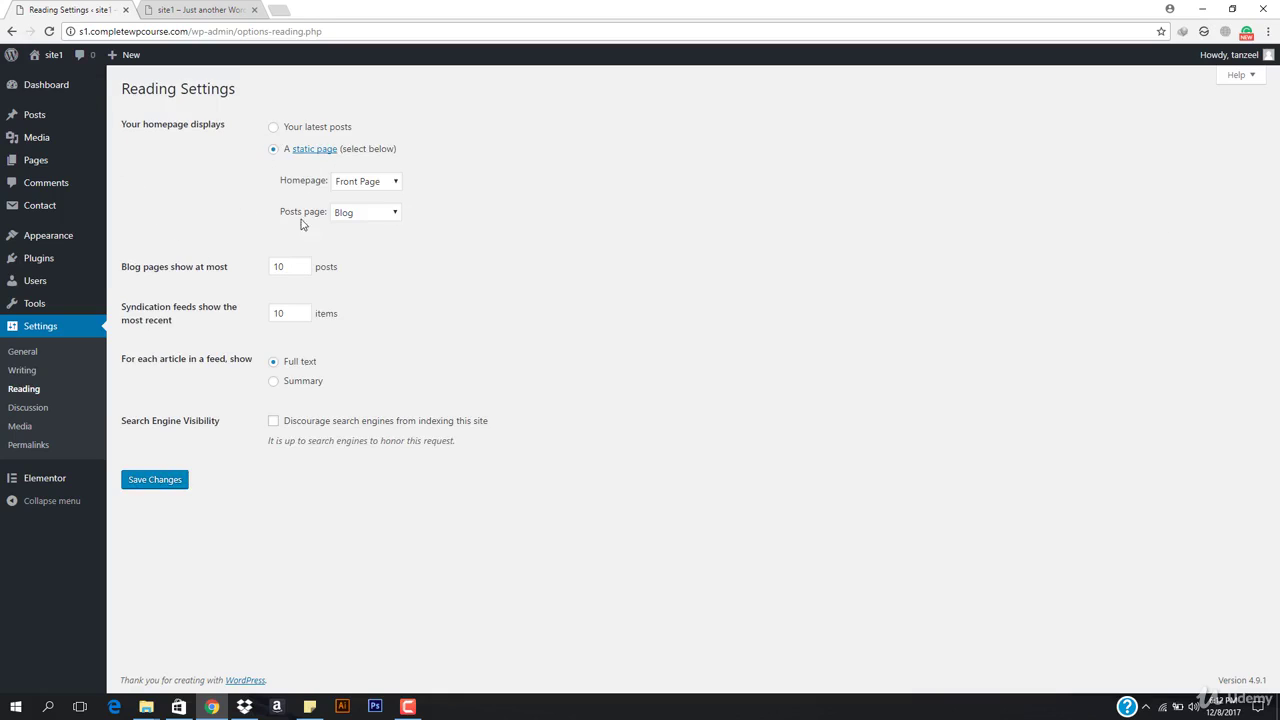
Choose a static page with Front Page as the homepage, and switch back to the live site
click(273, 149)
click(385, 184)
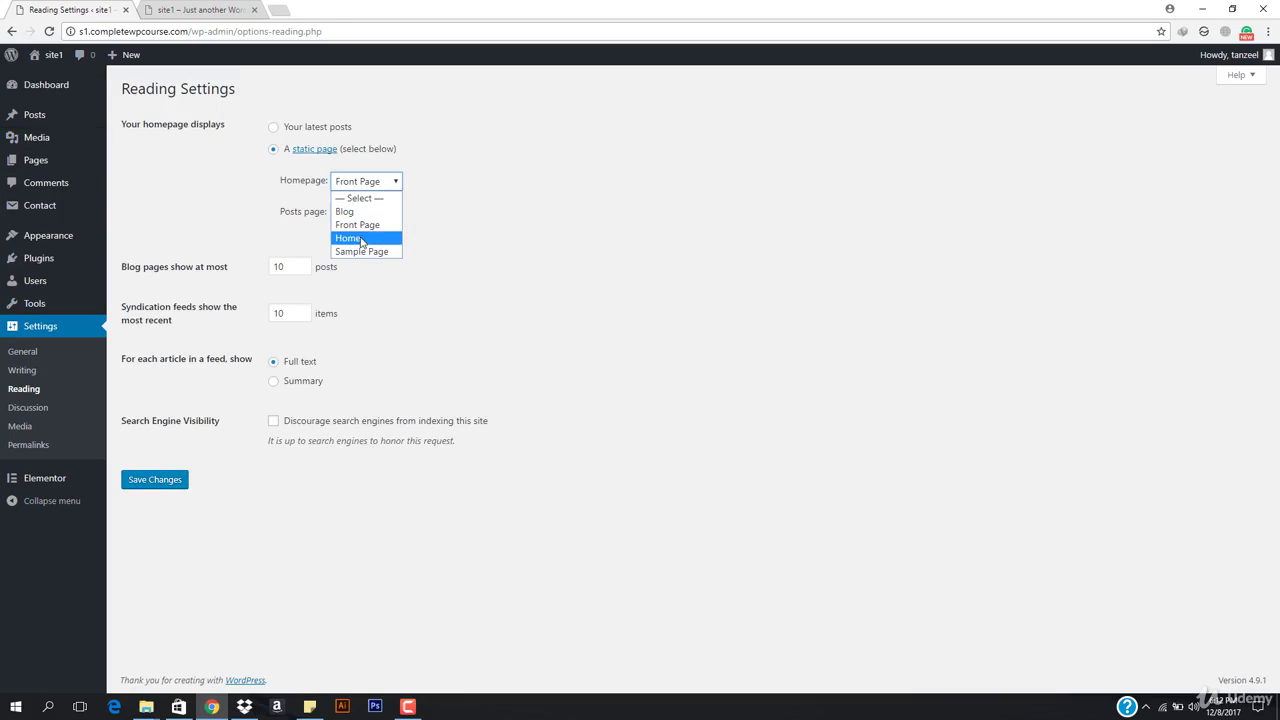
click(376, 229)
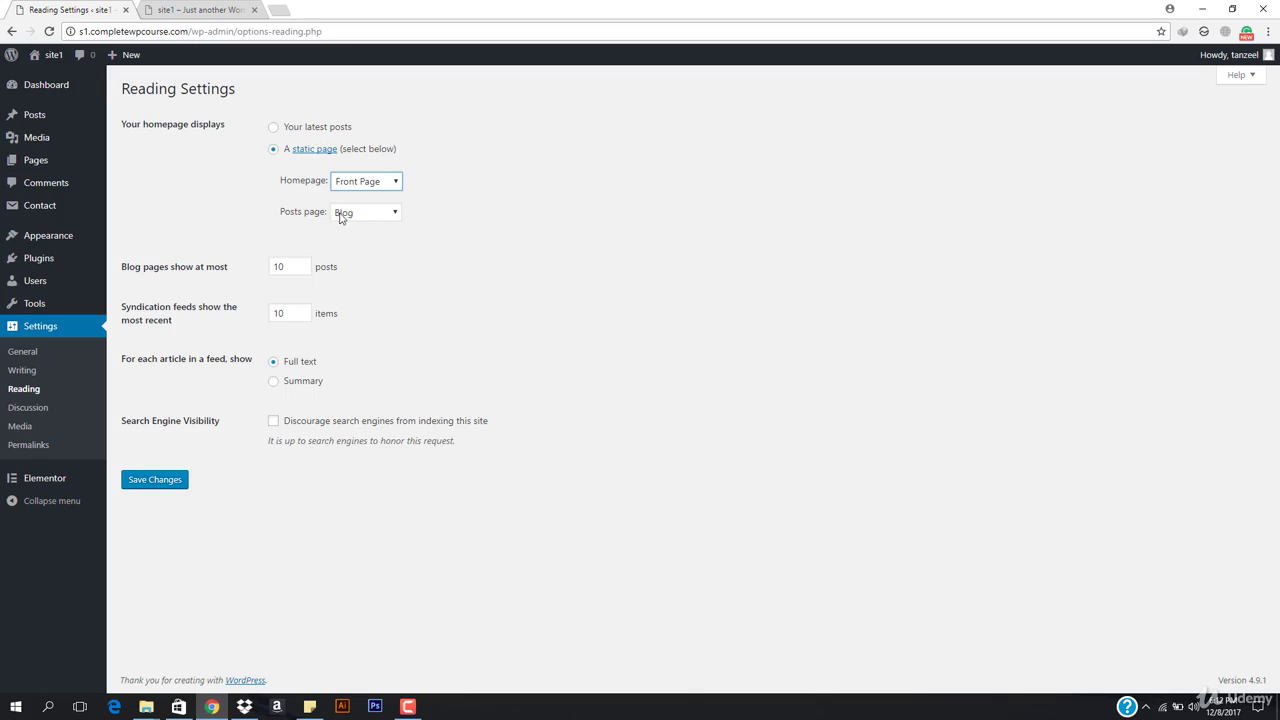
click(190, 9)
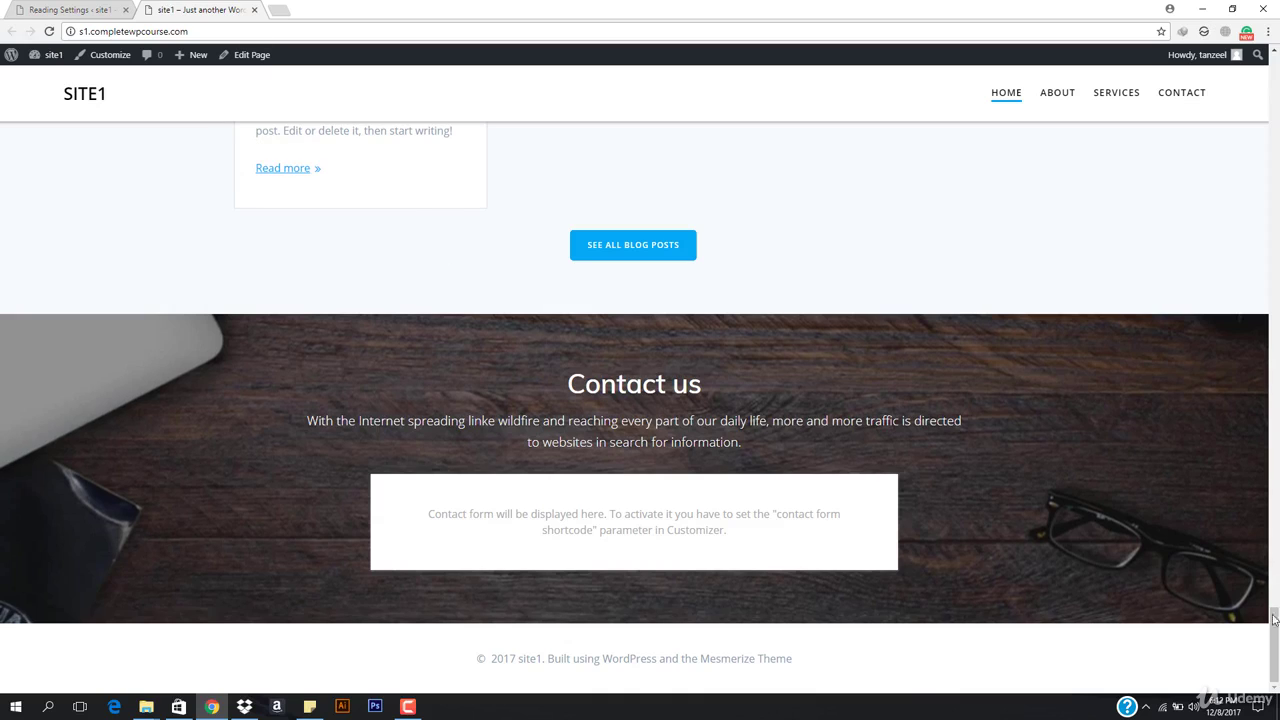
Return to the site admin, open the Pages list in a new tab, and move the Home and Sample Page pages to the trash
drag(1273, 620, 1273, 66)
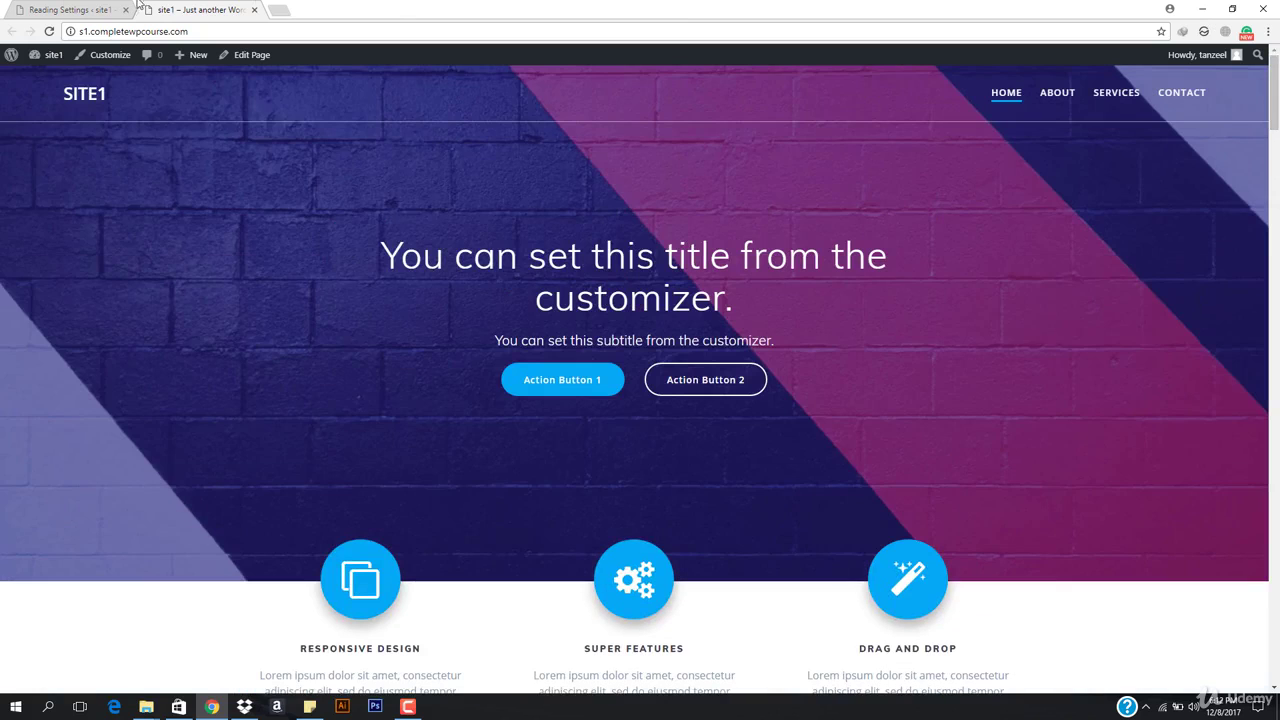
click(37, 11)
mouse_move(80, 165)
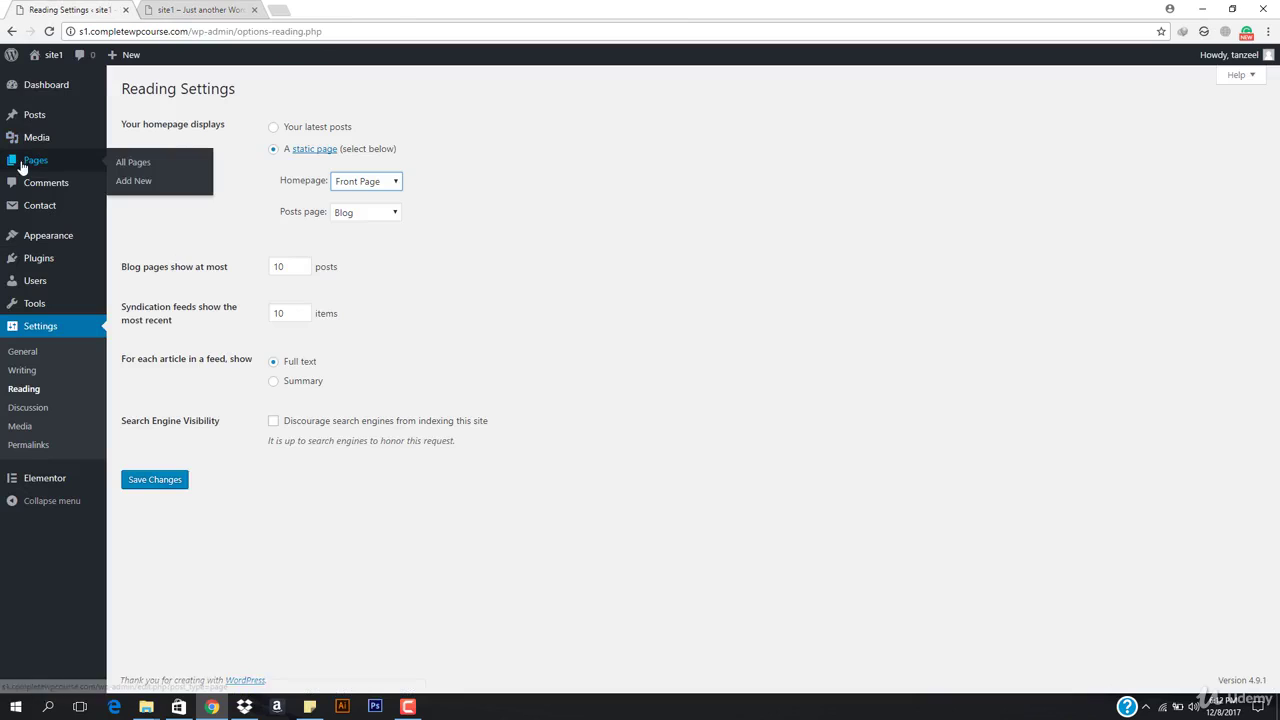
right_click(157, 166)
click(180, 169)
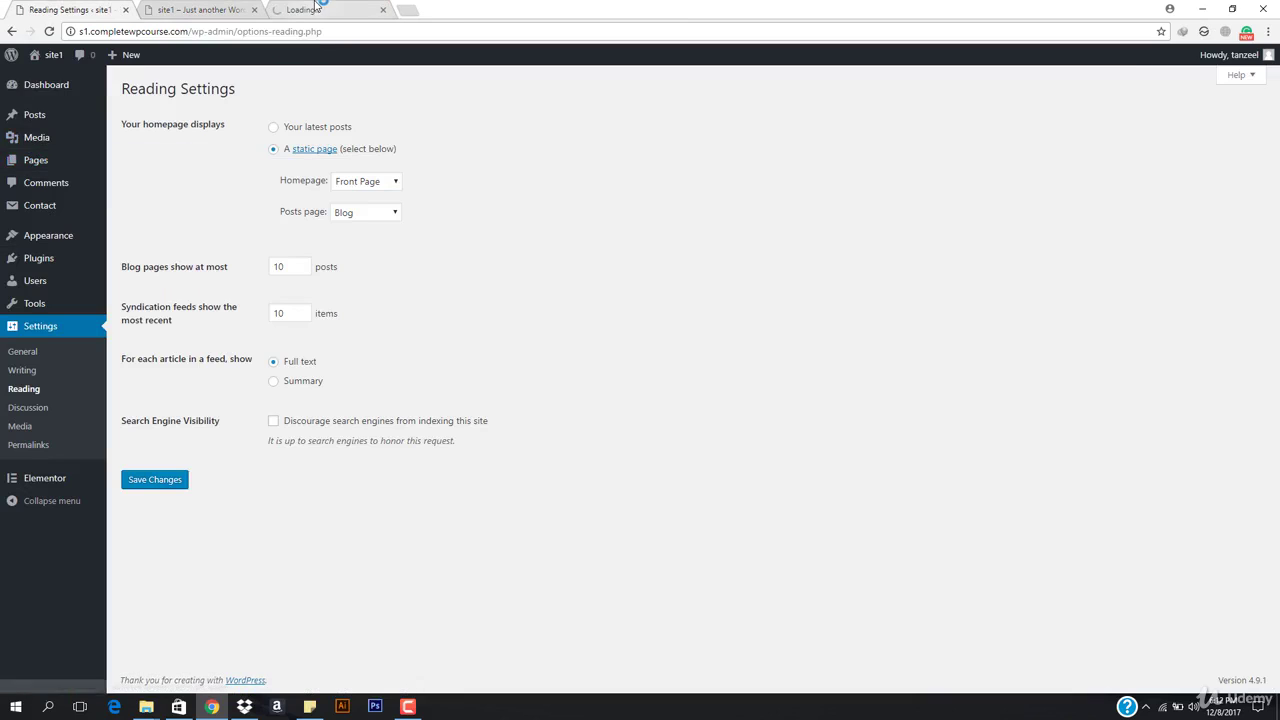
click(328, 9)
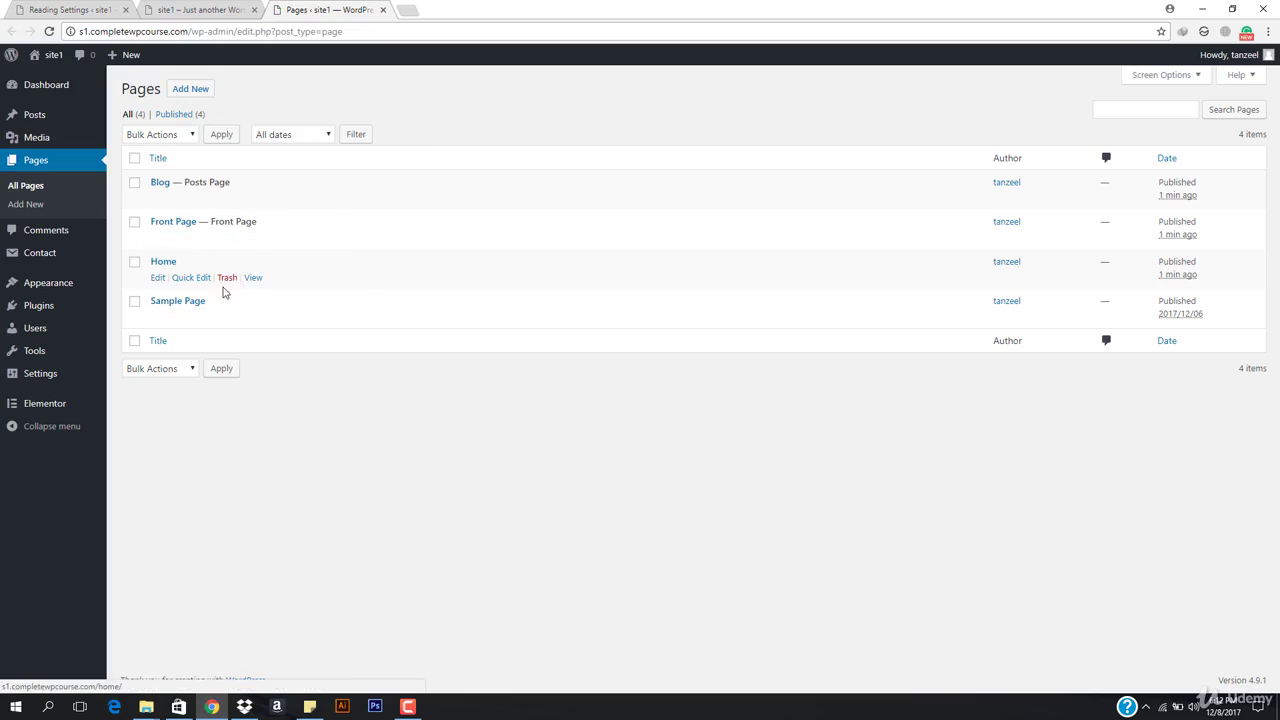
click(227, 280)
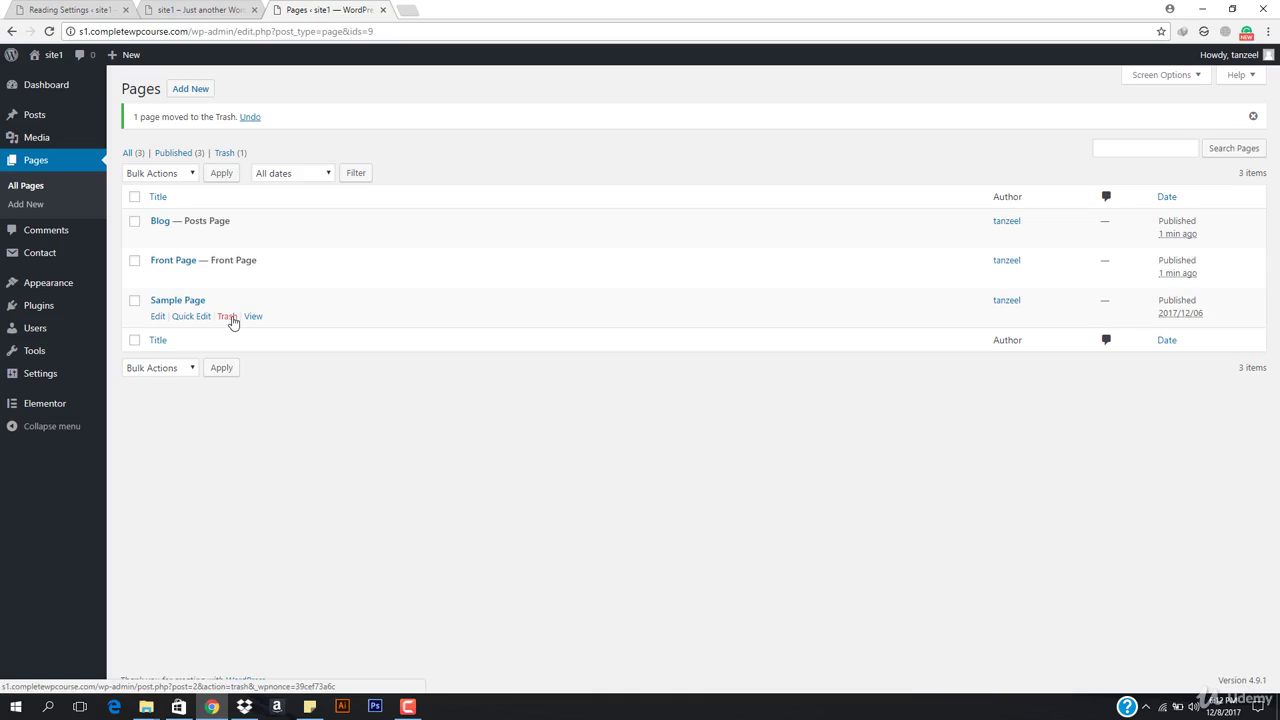
click(228, 317)
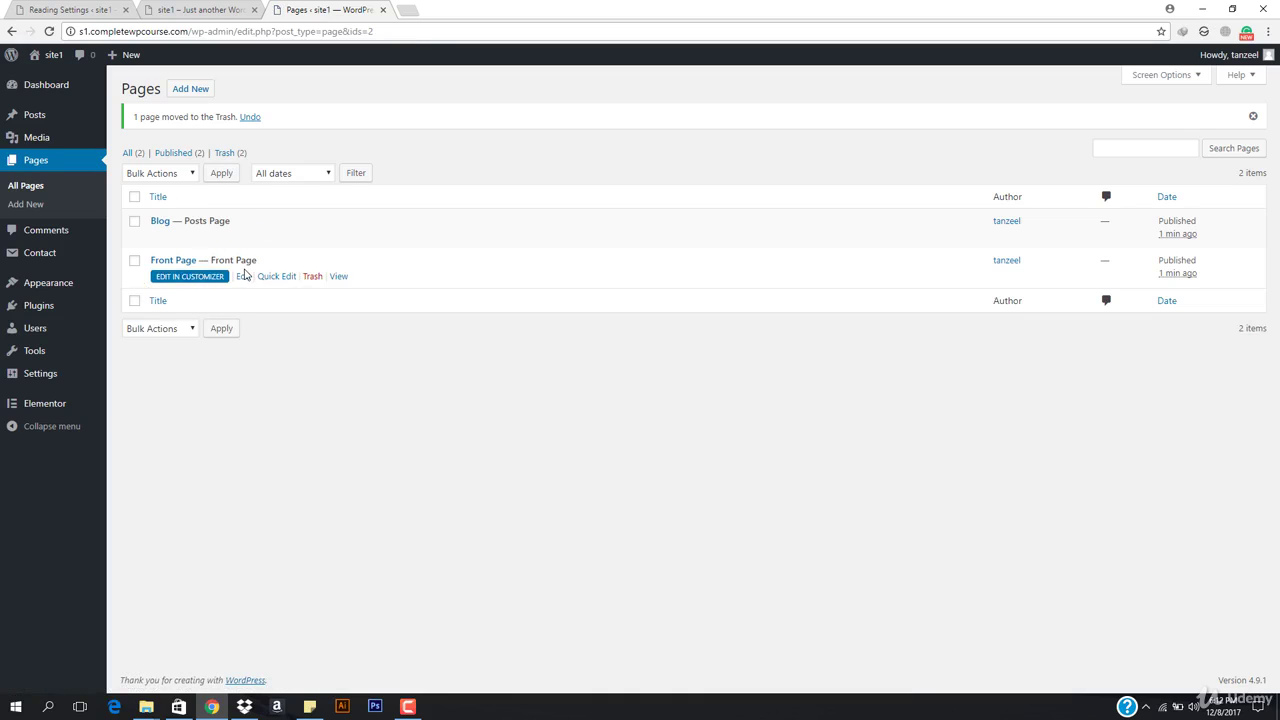
Switch back to the live site and examine the homepage sections from the header down to Contact us and the footer
click(200, 10)
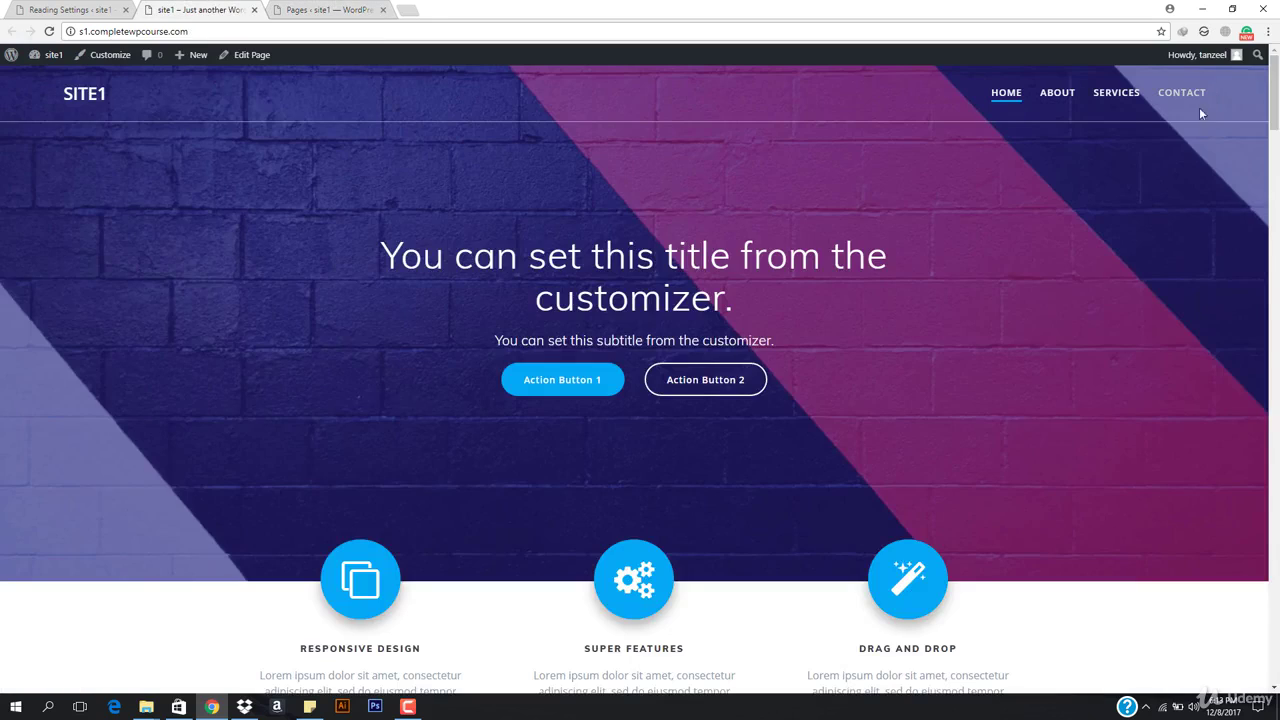
scroll(563, 436, down, 6)
scroll(387, 268, up, 3)
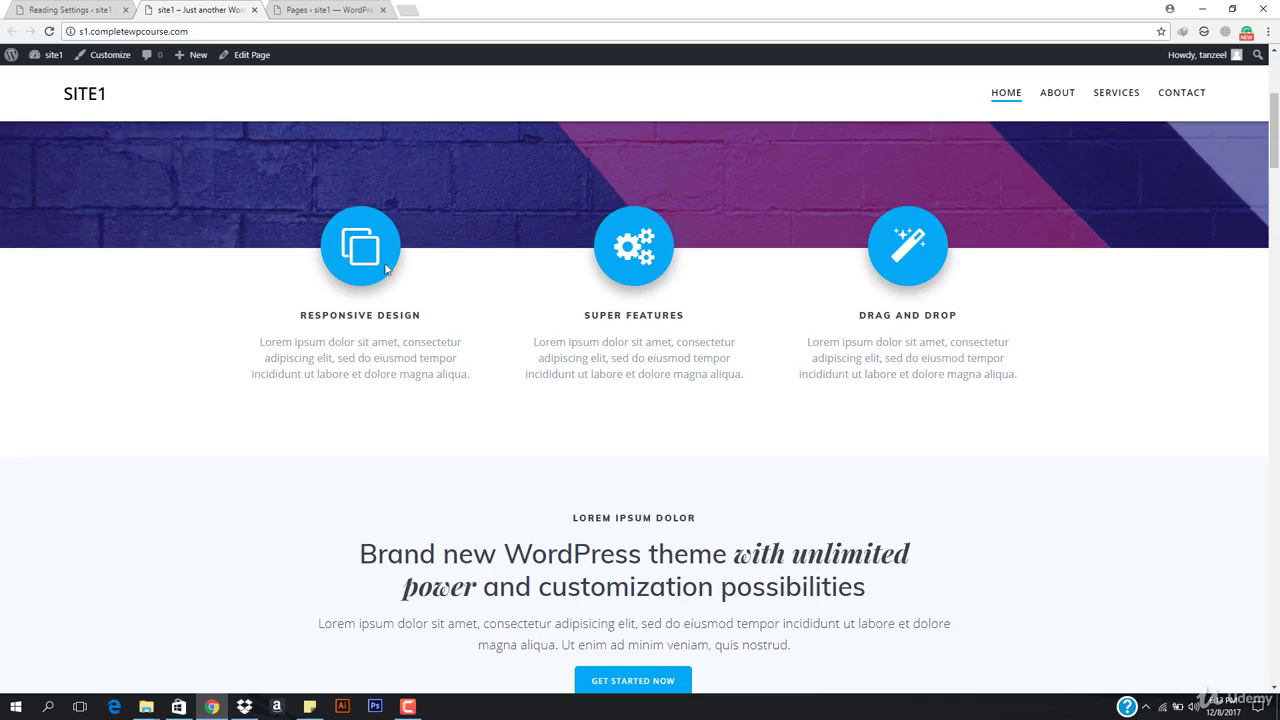
scroll(573, 302, down, 3)
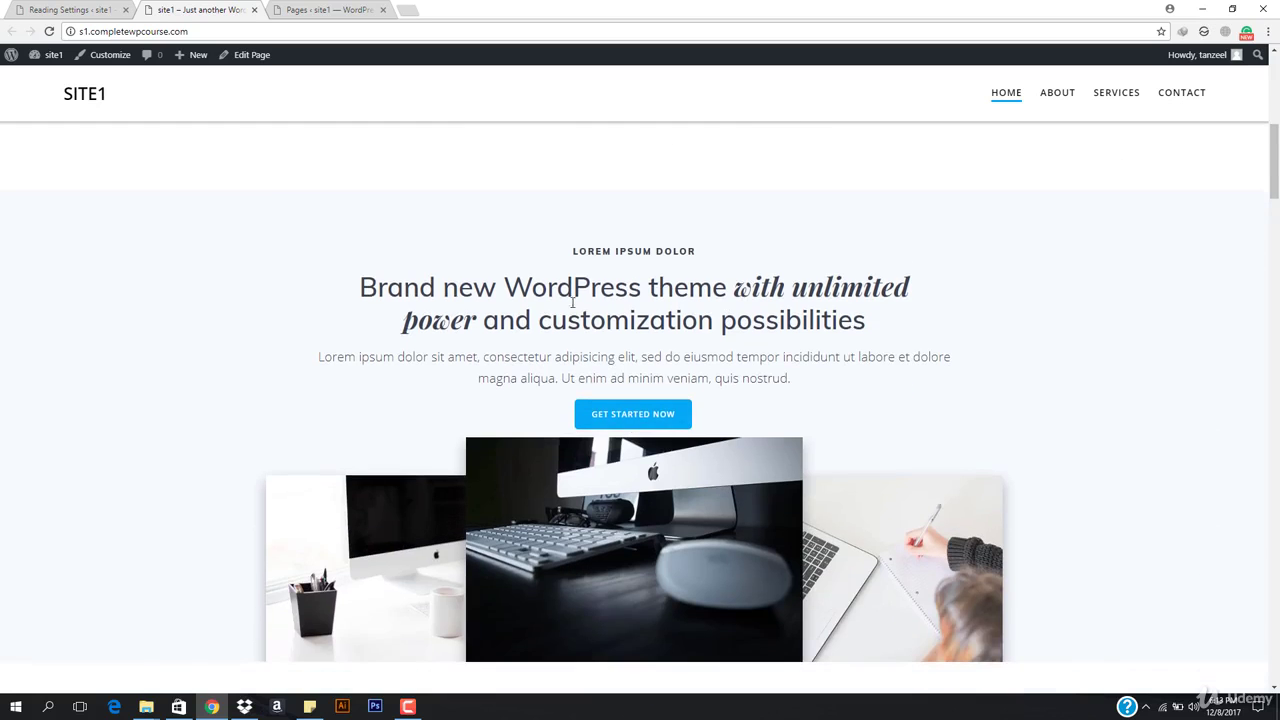
scroll(440, 437, down, 10)
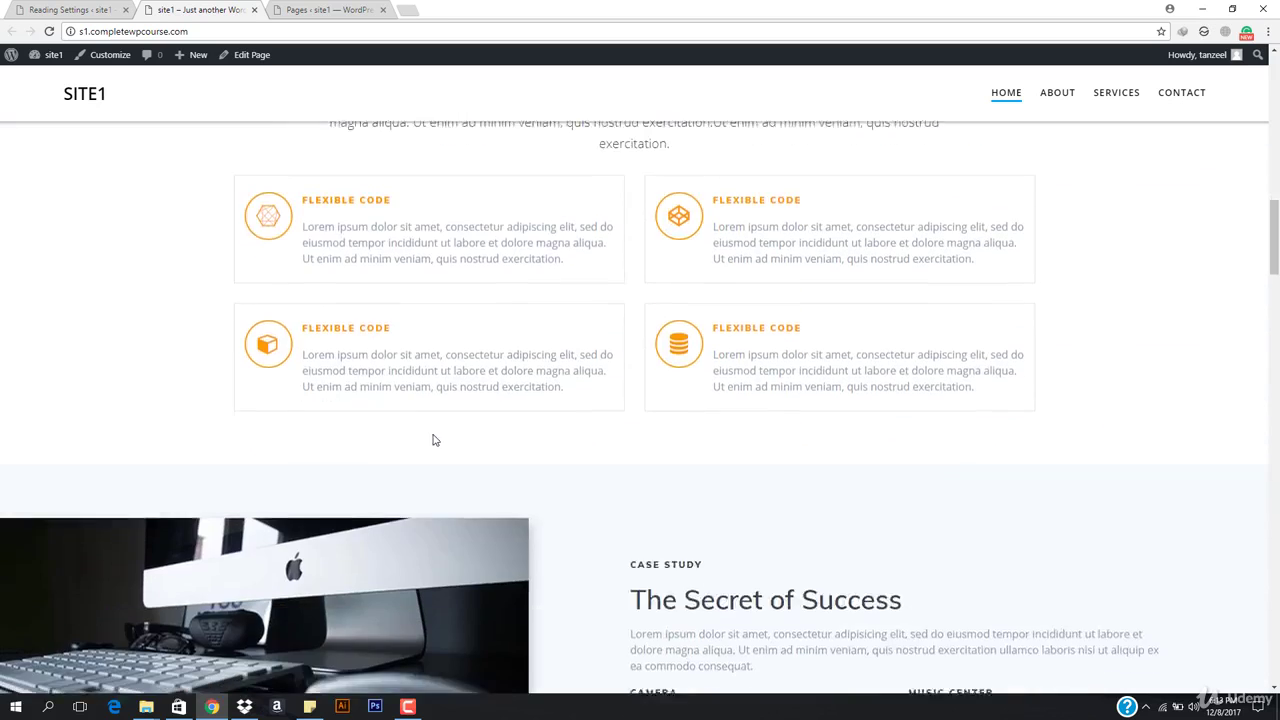
scroll(441, 440, down, 20)
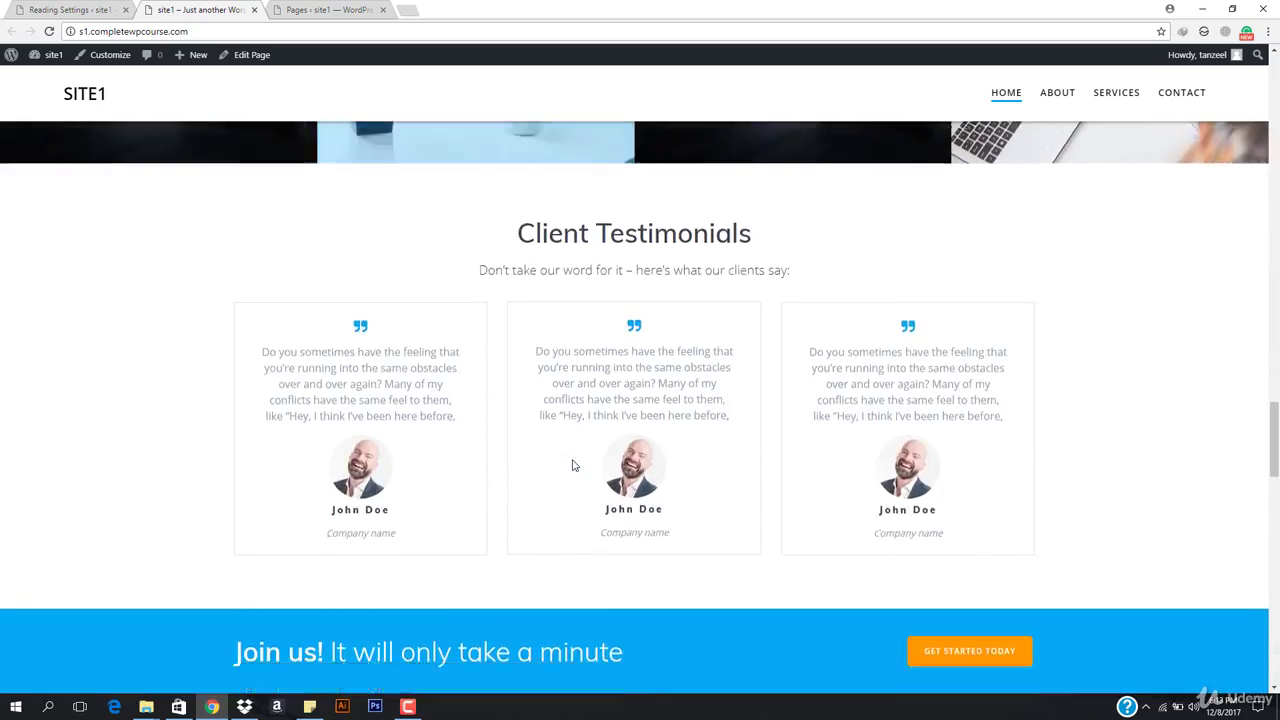
scroll(573, 460, down, 12)
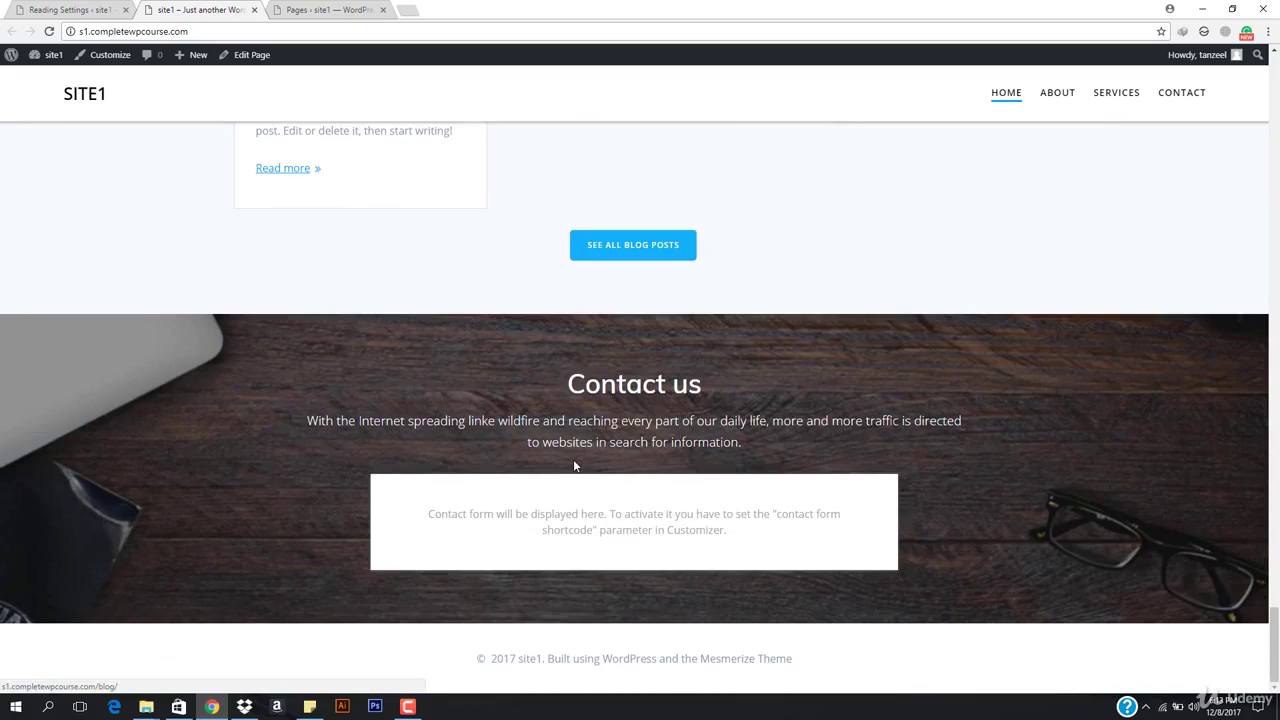